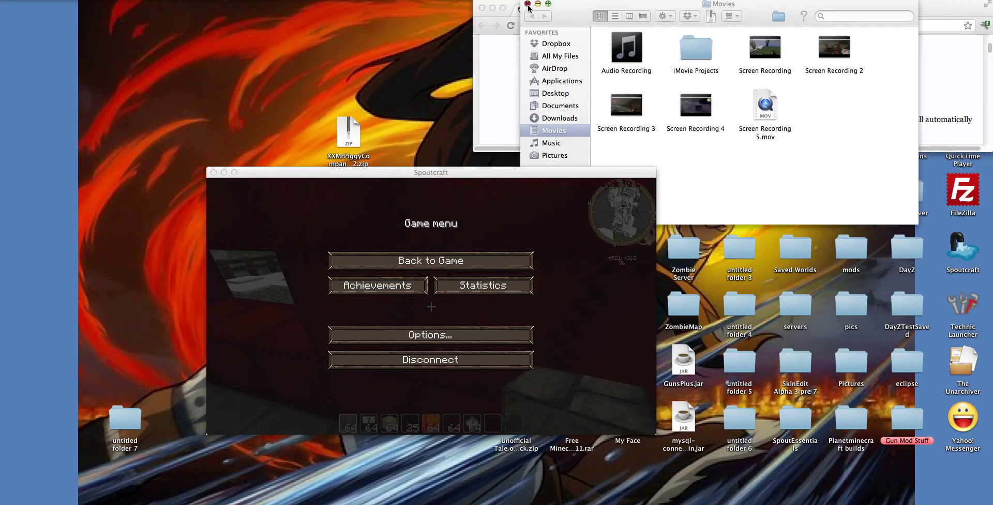
Close the Movies folder window and enlarge the browser window showing the Paintball plugin thread
left_click(527, 5)
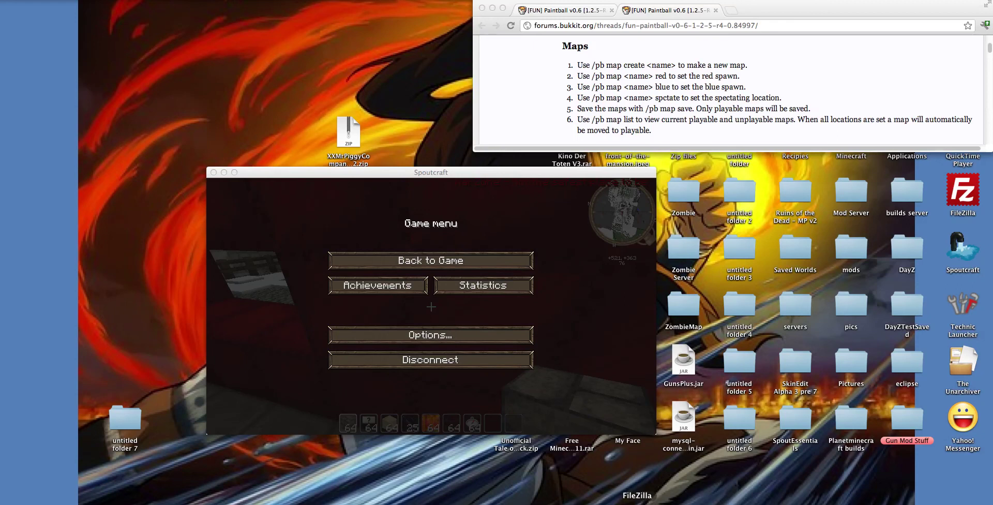
left_click(444, 502)
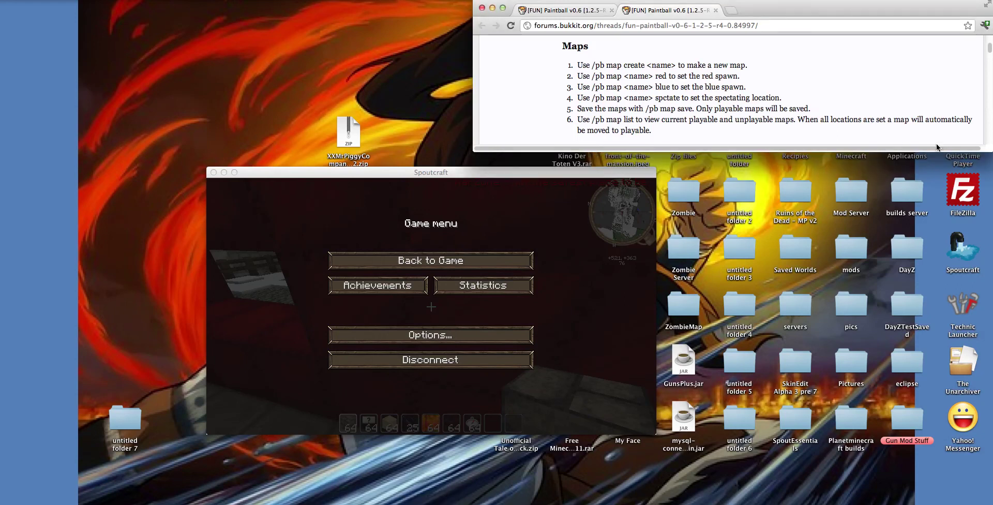
left_click_drag(929, 152, 881, 264)
key("super+Tab")
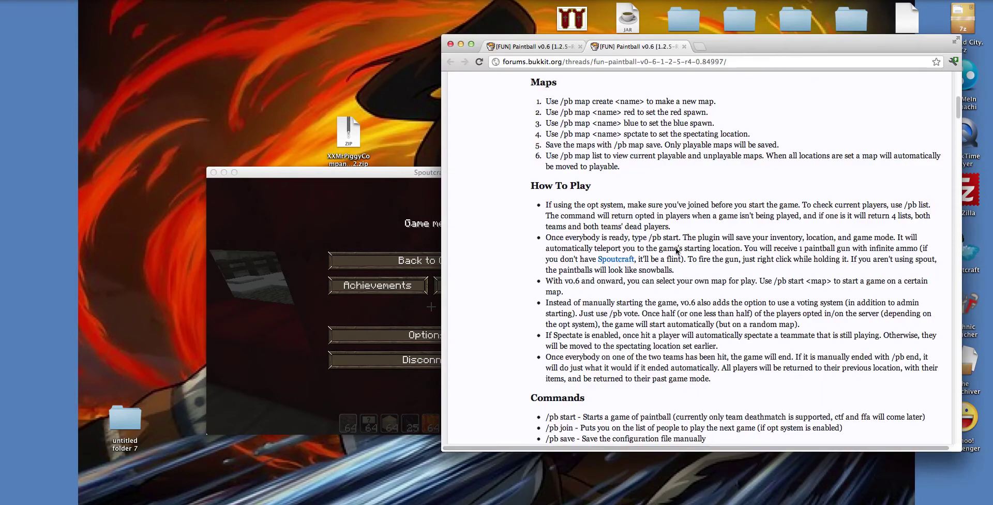
Open bukkit.org in a new tab and go to its plugin list
left_click(546, 45)
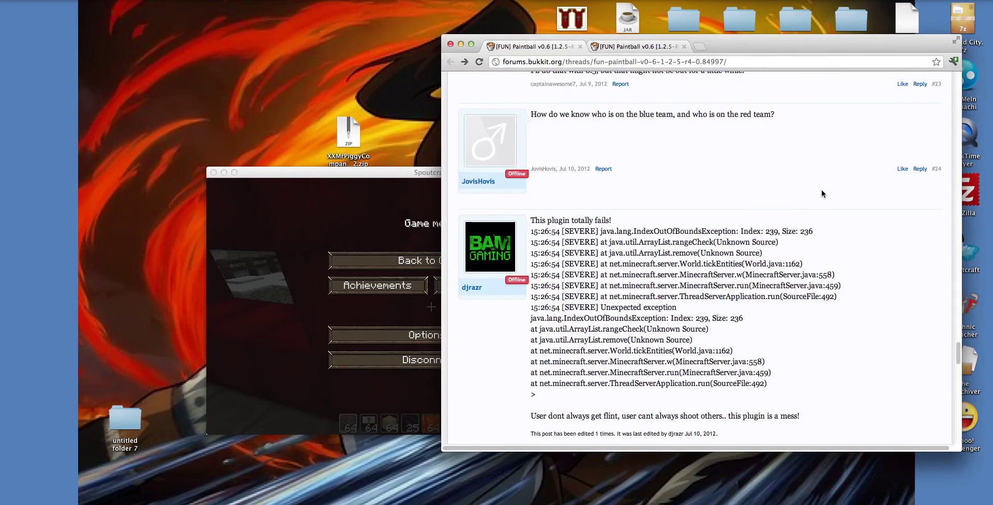
scroll(747, 190, "up", 5)
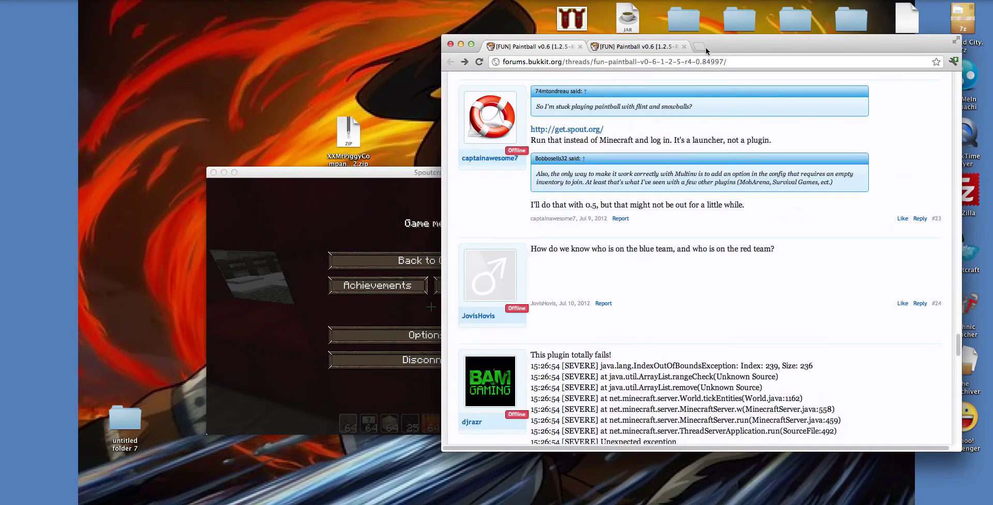
left_click(703, 48)
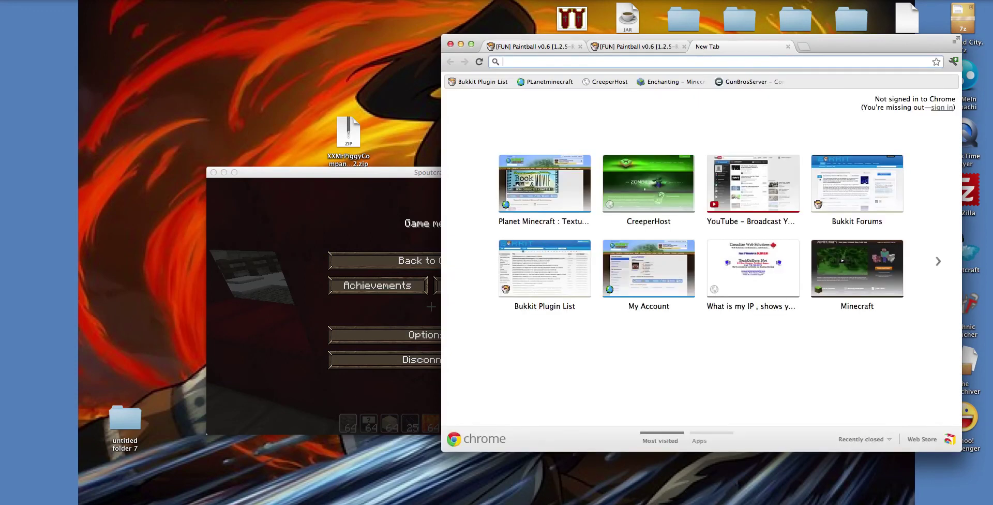
type("bukk")
key("Return")
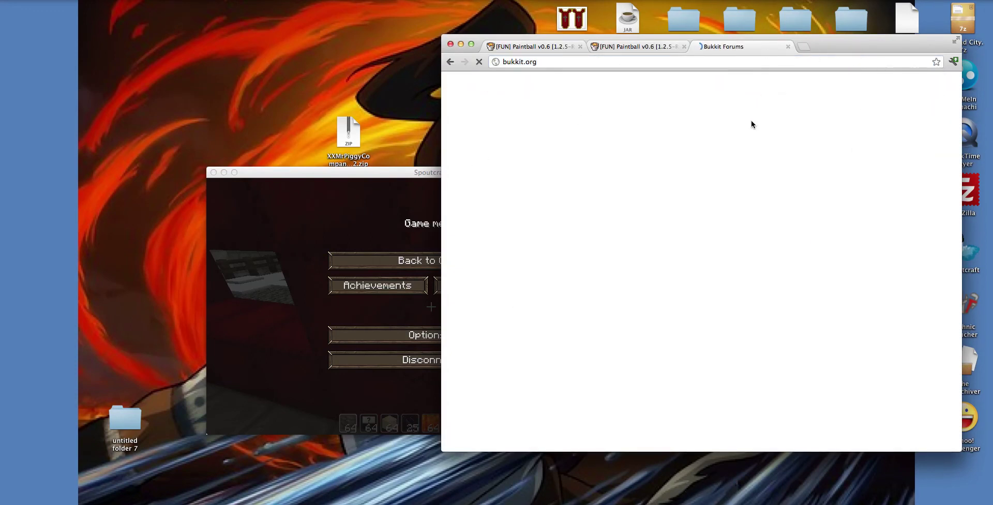
left_click(821, 137)
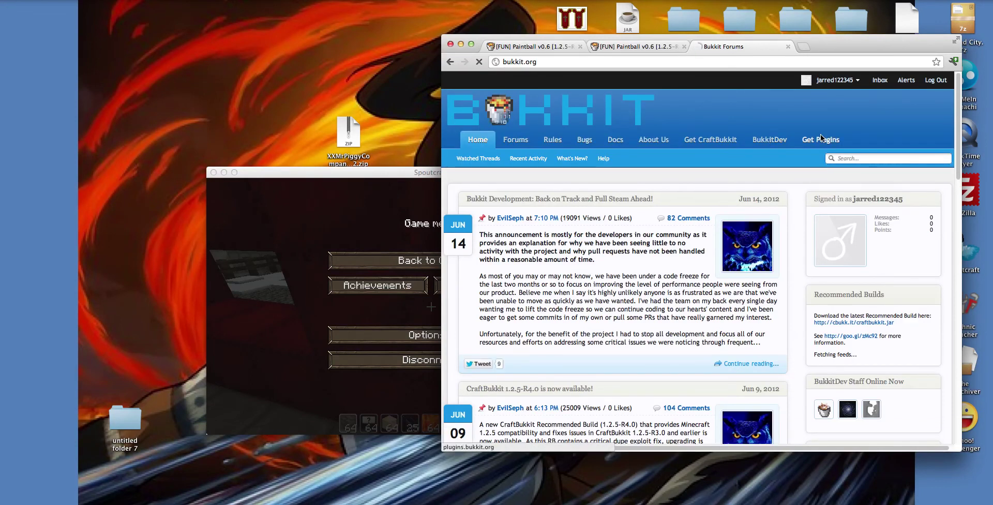
Search the Bukkit plugin list for titles containing "paintball"
left_click(525, 126)
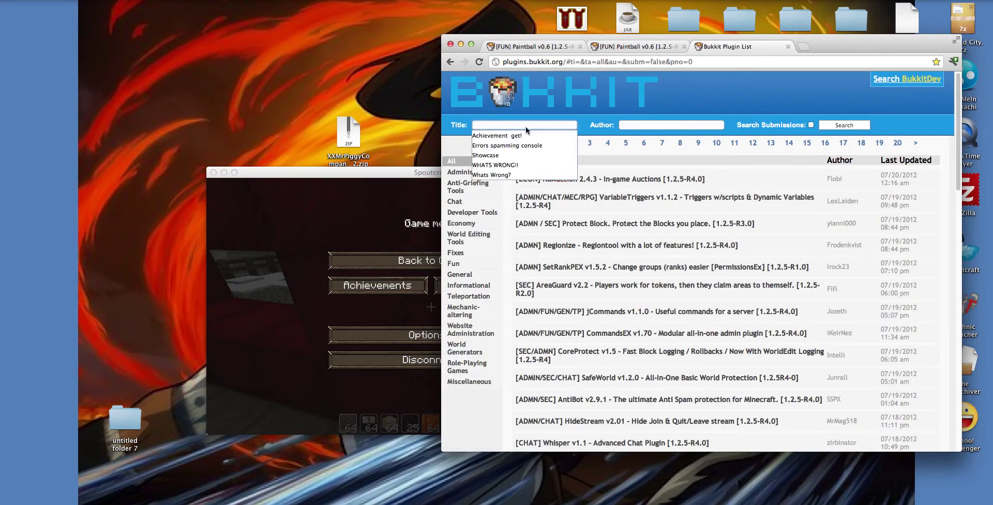
type("pa")
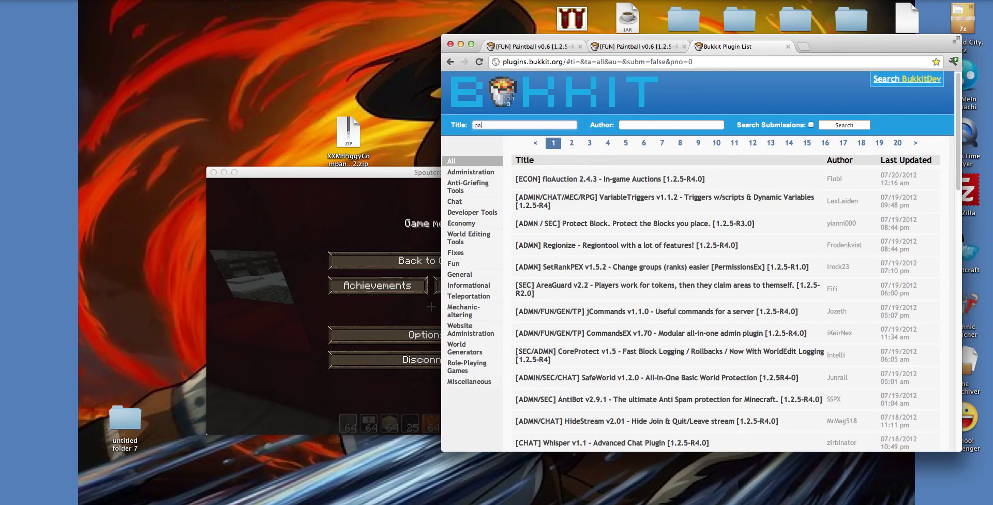
type("intball")
key("Return")
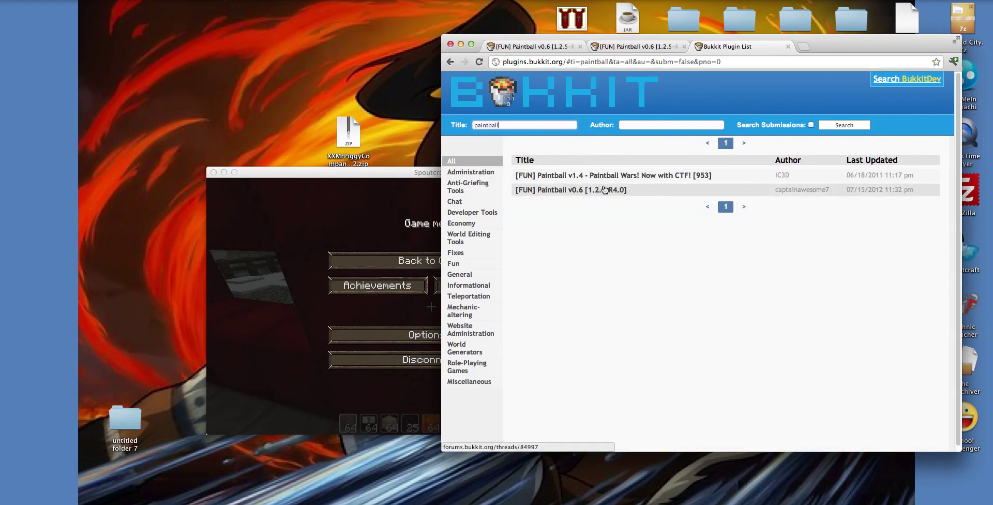
left_click(795, 194)
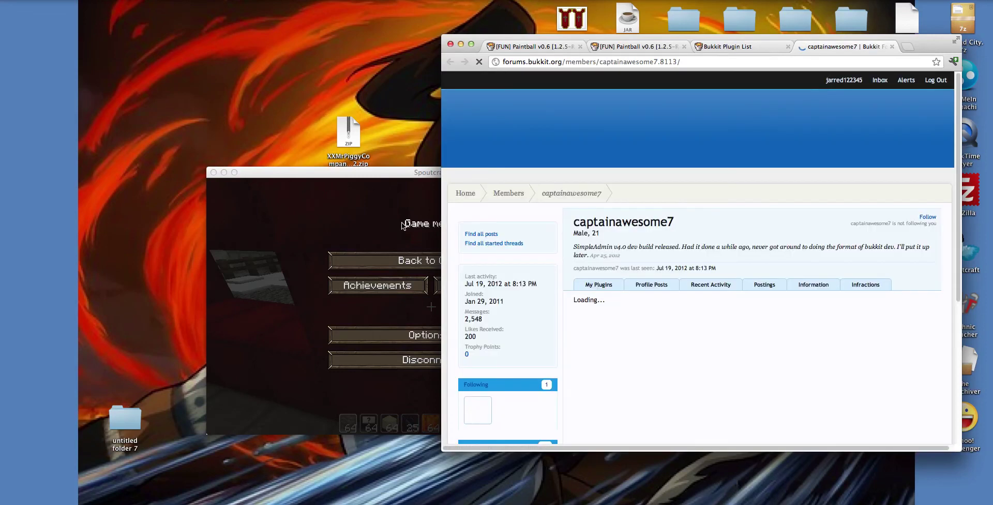
scroll(690, 258, "down", 1)
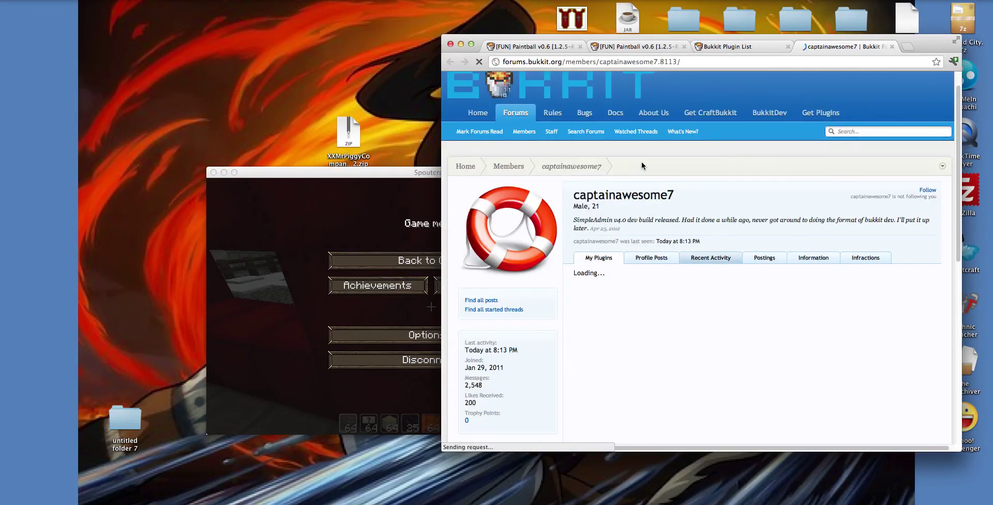
left_click(892, 47)
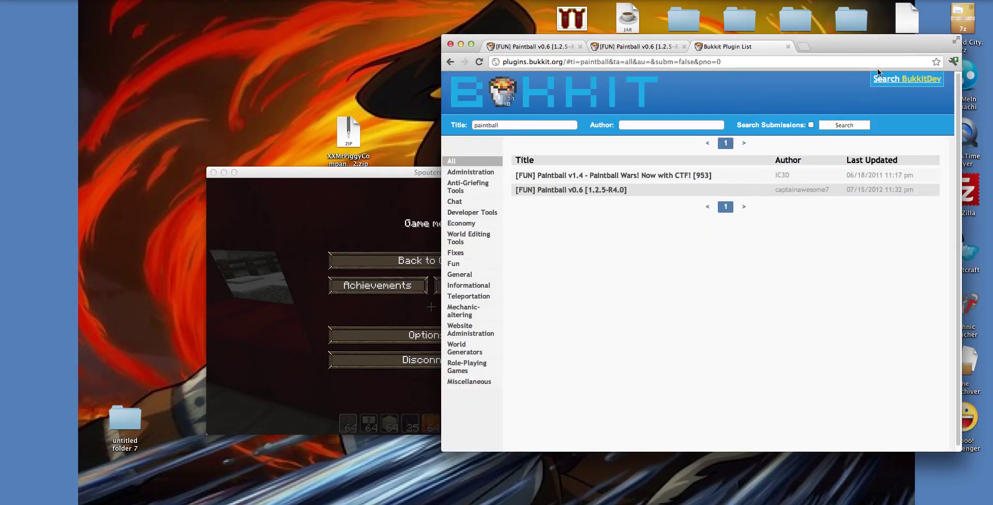
Open the Paintball v0.6 [1.2.5-R4.0] thread, start downloading its recommended build, and discard the file
left_click(595, 190)
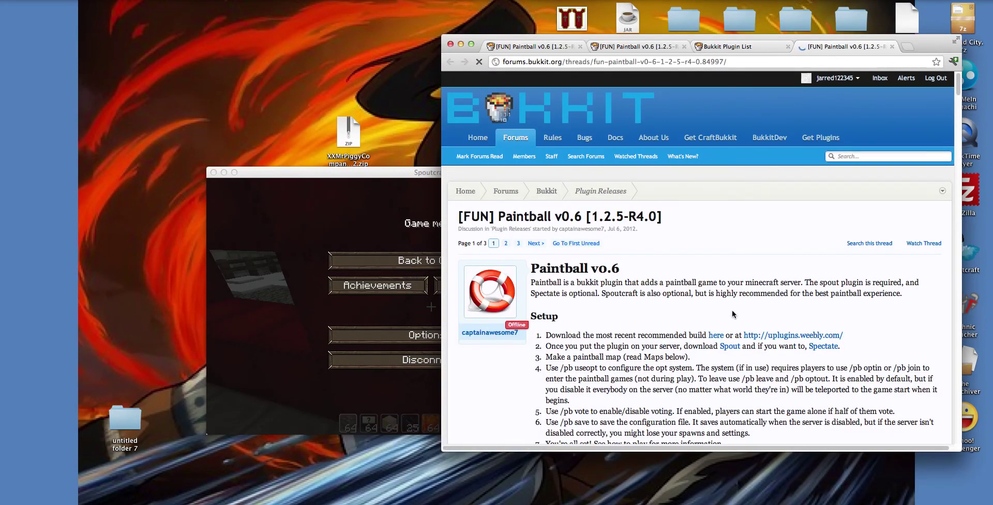
left_click(717, 335)
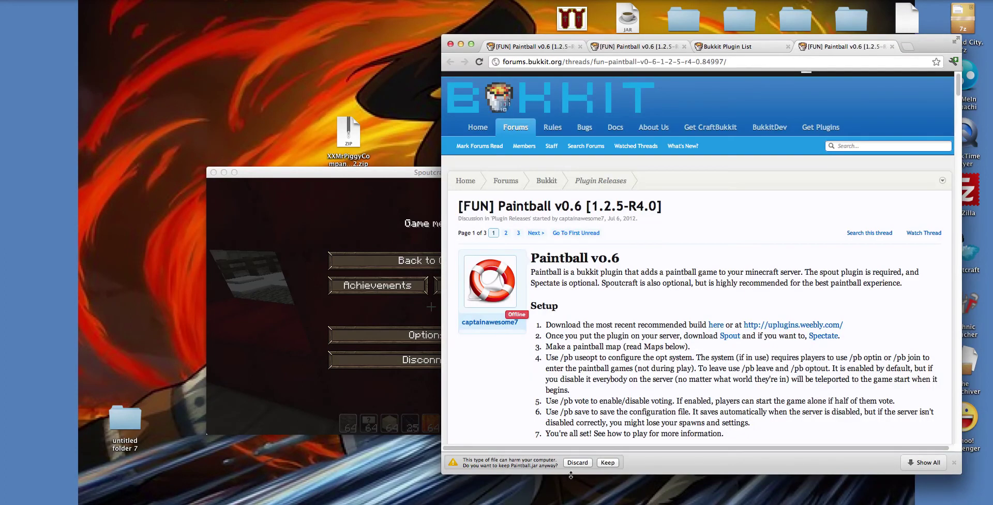
left_click(577, 462)
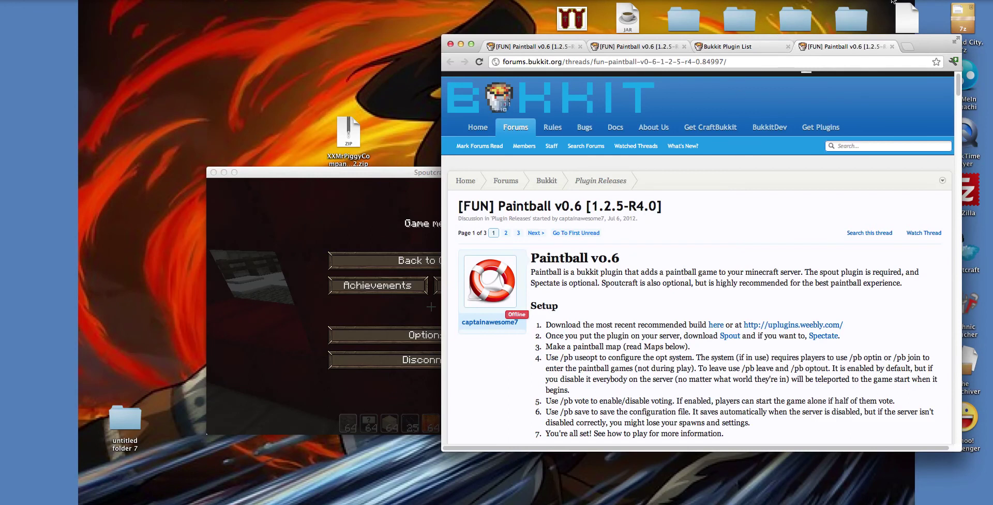
Close the newly opened thread and plugin list tabs, and return to the Maps section of the original Paintball thread
key("super+w")
key("super+w")
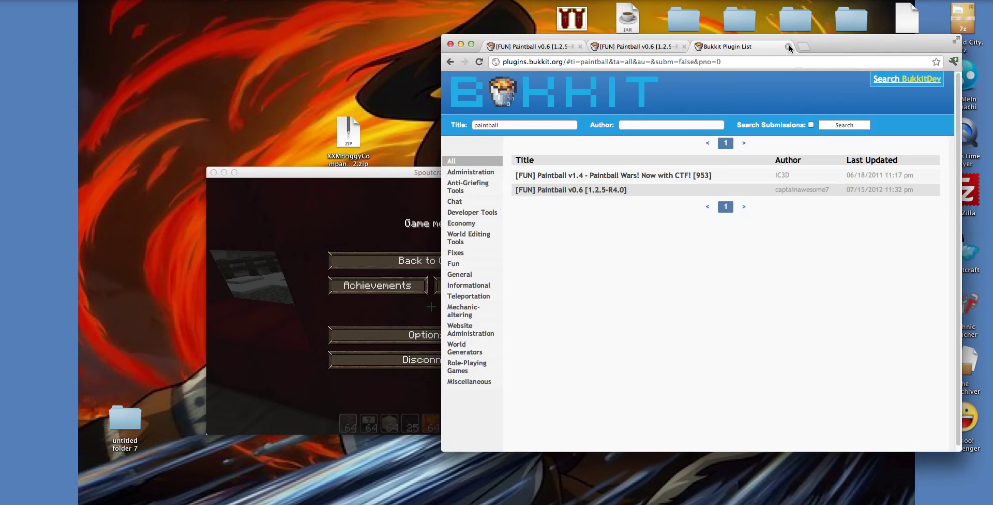
left_click(536, 51)
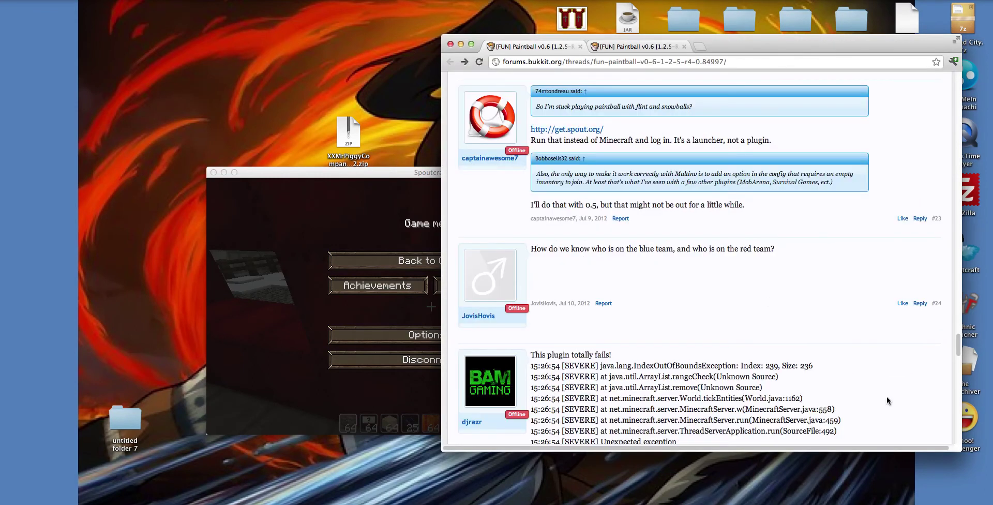
scroll(779, 344, "up", 5)
key("super+bracketright")
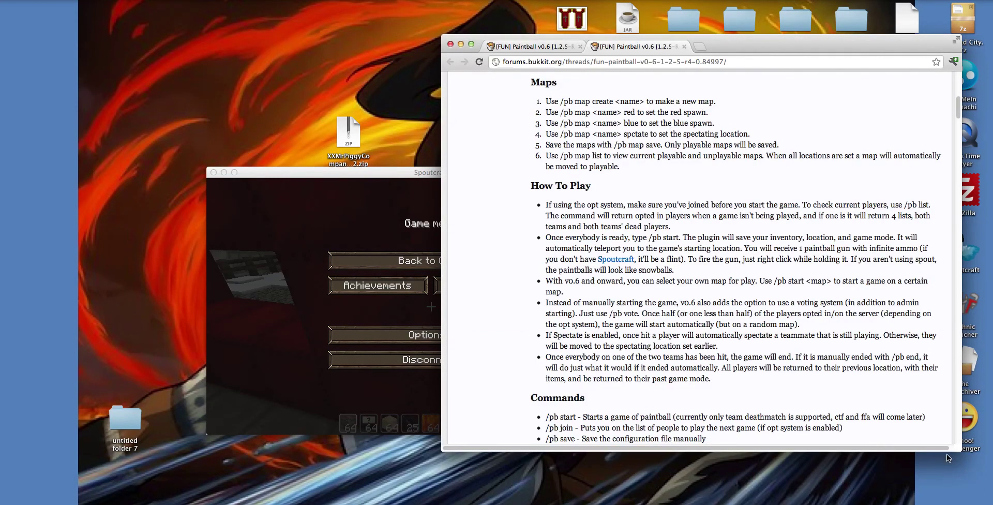
Shrink the browser to show only the Maps instructions, and arrange an enlarged Spoutcraft window below it
key("super+h")
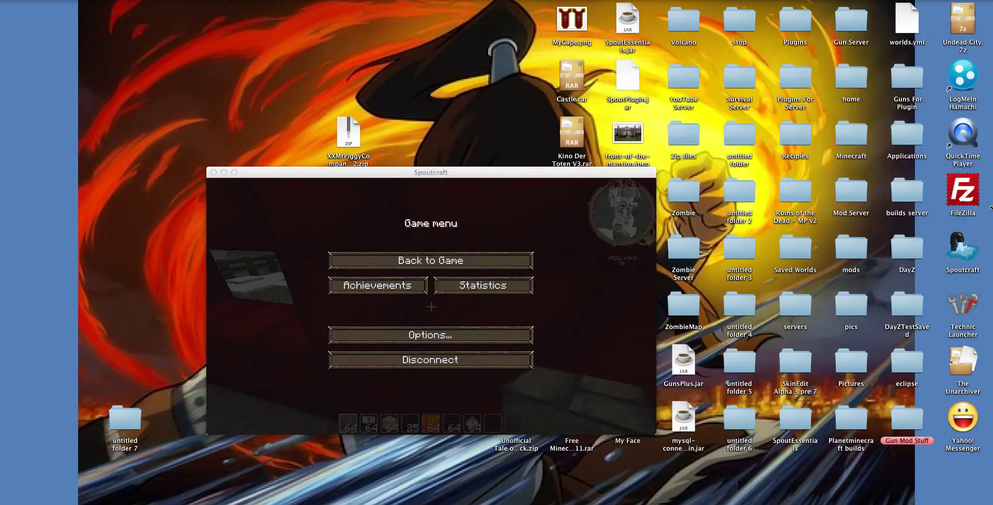
key("super+Tab")
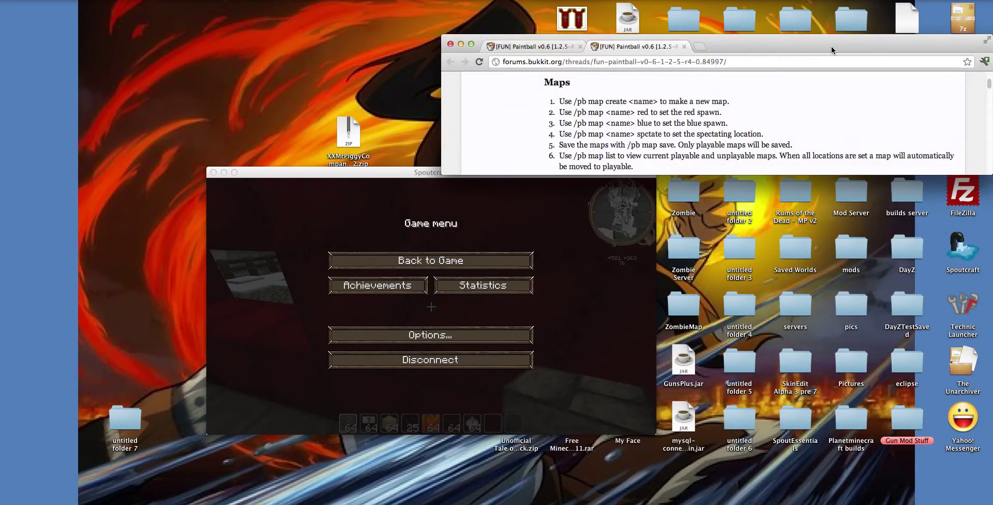
left_click_drag(832, 50, 829, 13)
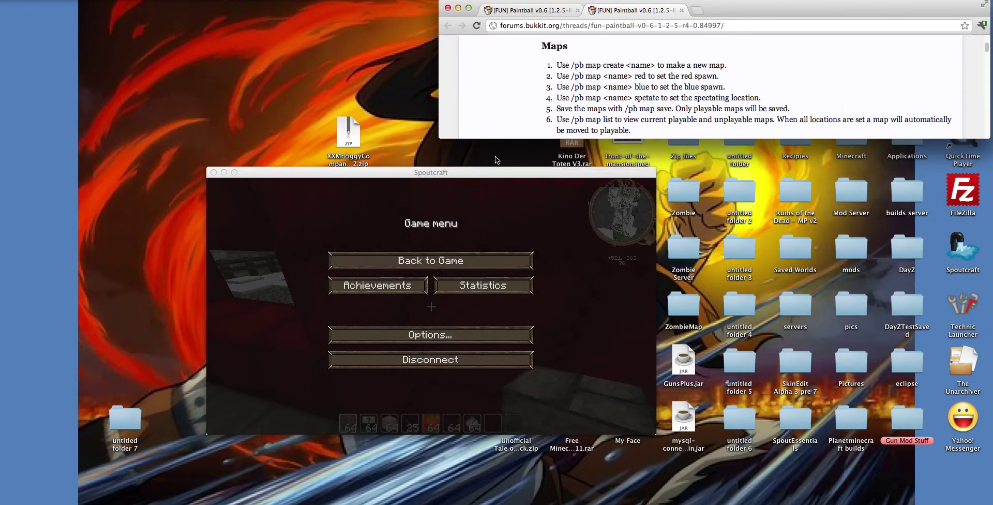
left_click_drag(487, 176, 282, 151)
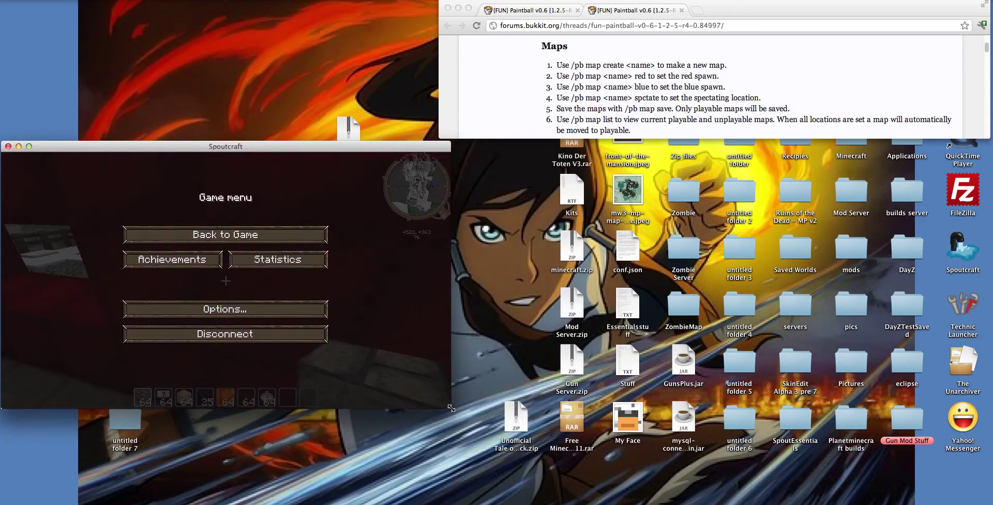
left_click_drag(451, 408, 557, 503)
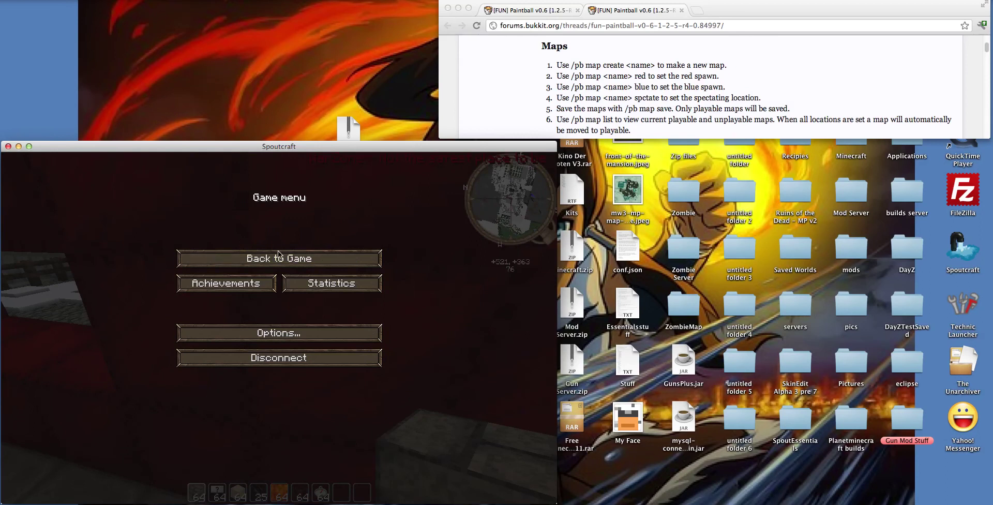
left_click(262, 259)
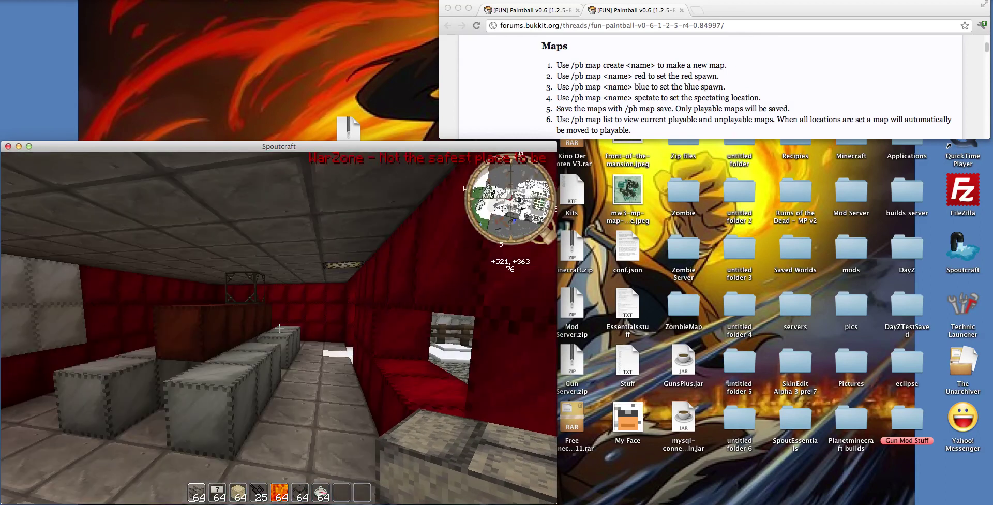
type("/pb")
key("Escape")
key("Escape")
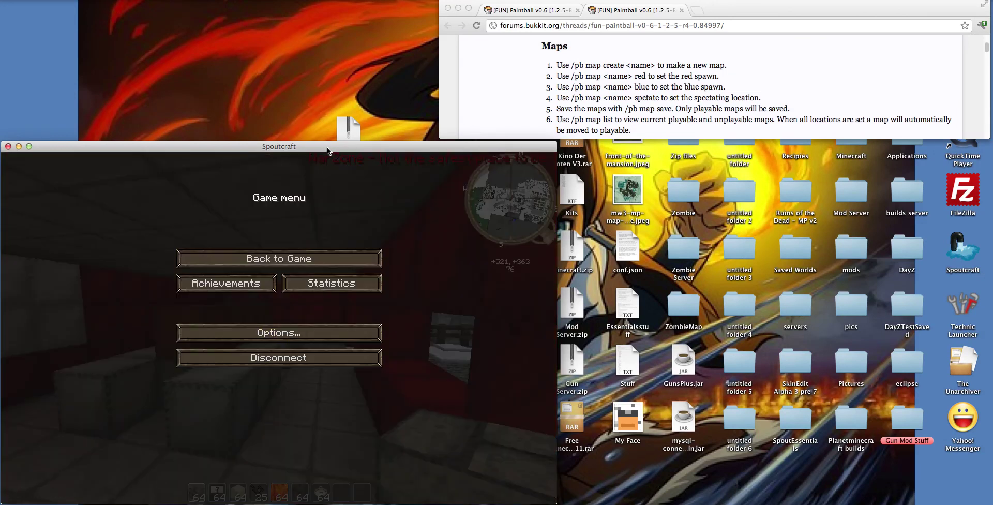
Shift the Spoutcraft window slightly upward, enlarge it a little, and resume the game
left_click_drag(326, 141, 329, 136)
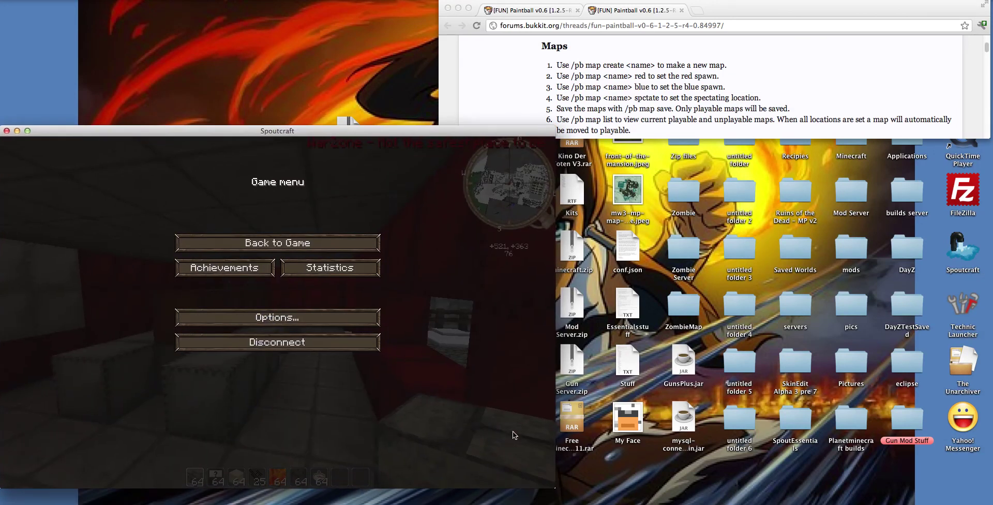
left_click_drag(563, 499, 575, 502)
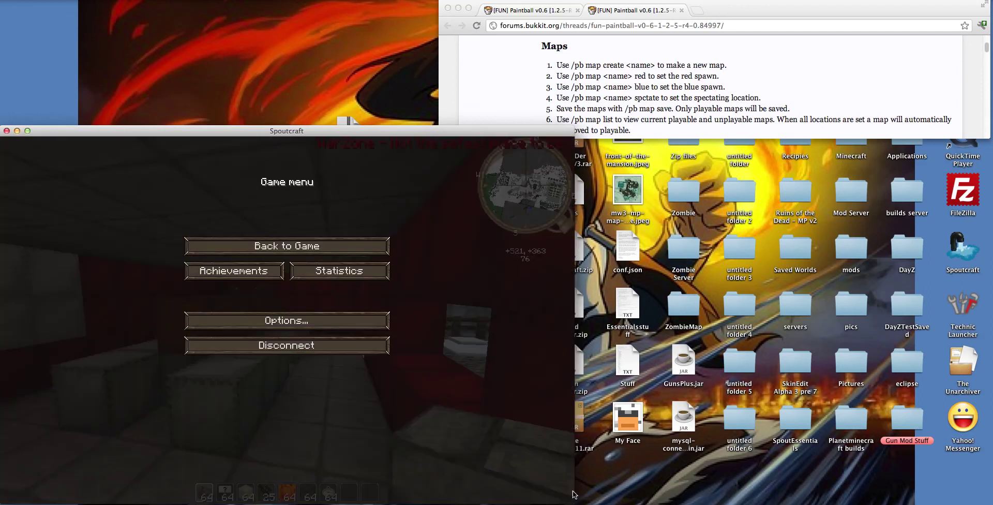
left_click(365, 249)
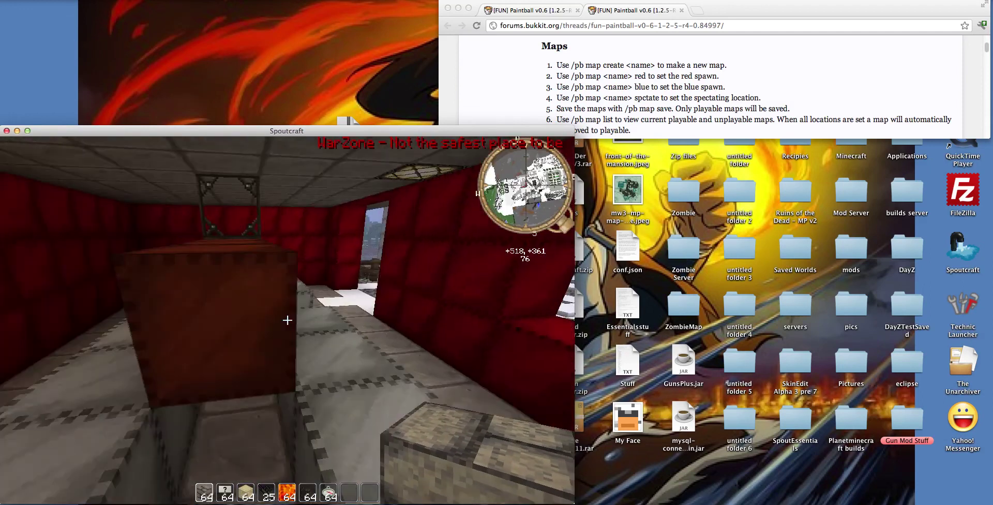
Leave the red building and fly above the snowy WarZone map to survey it
key("w")
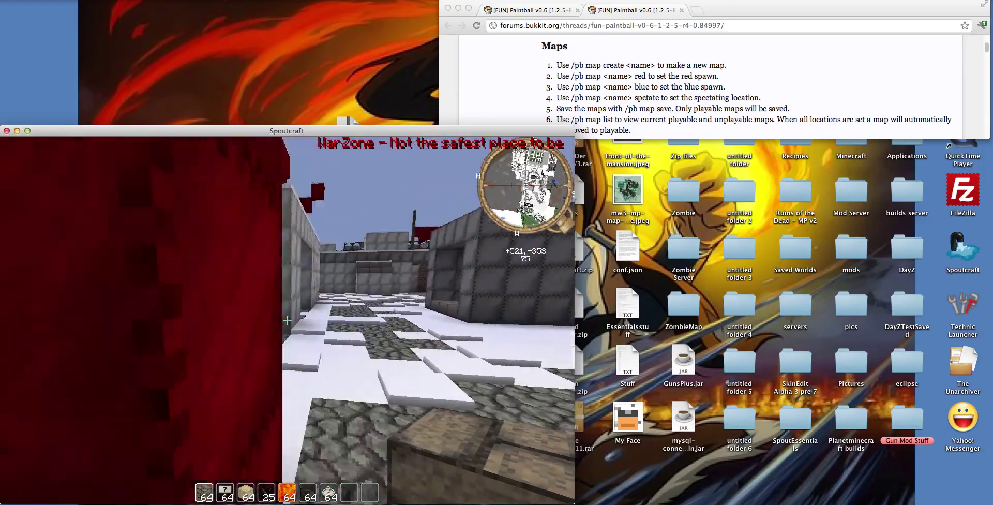
key("space")
key("space")
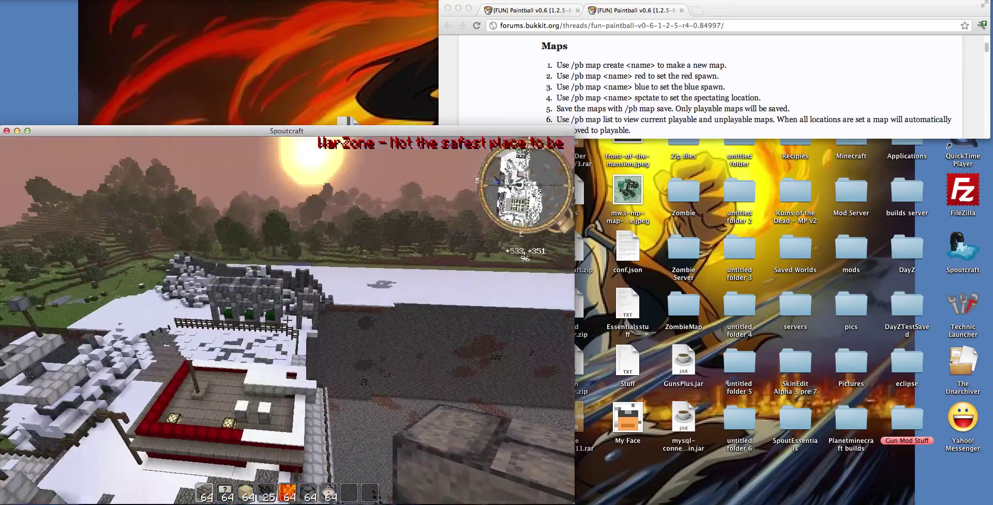
key("a")
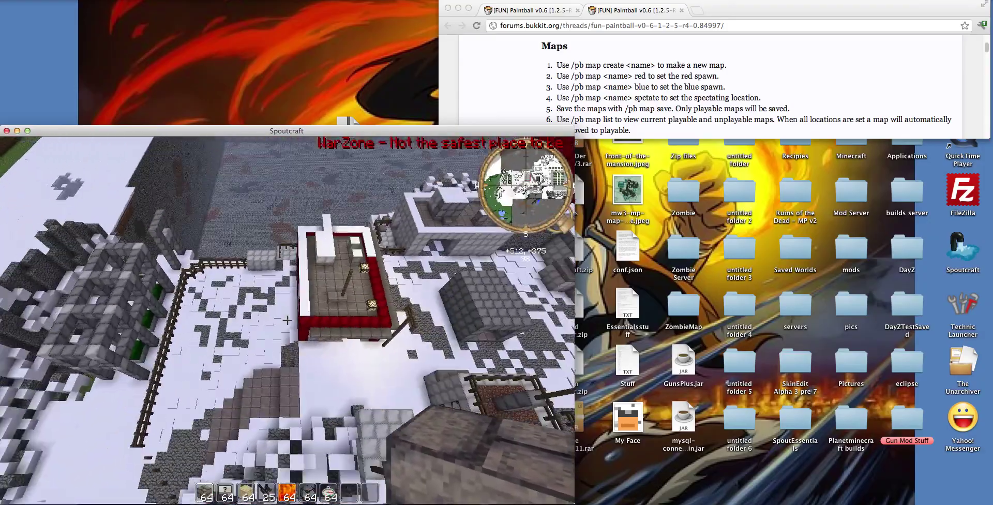
key("w")
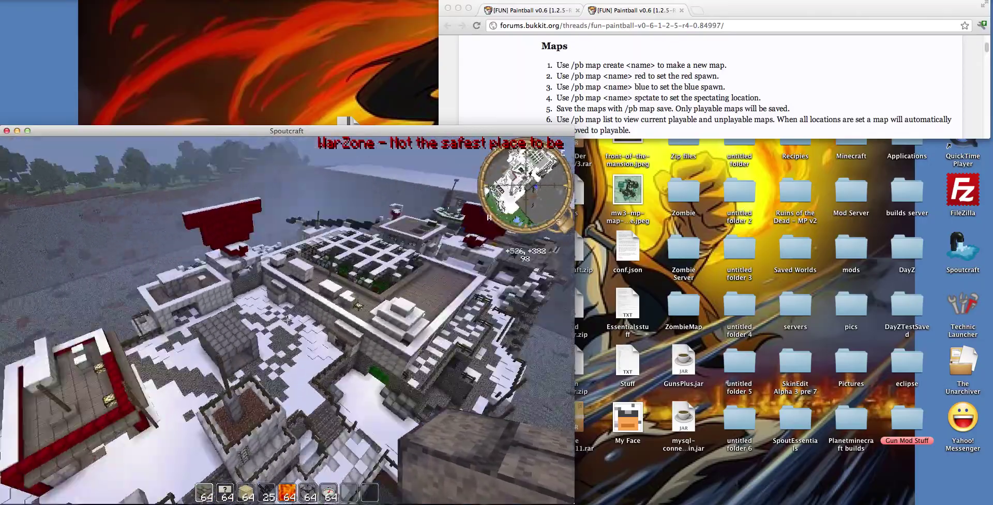
key("w")
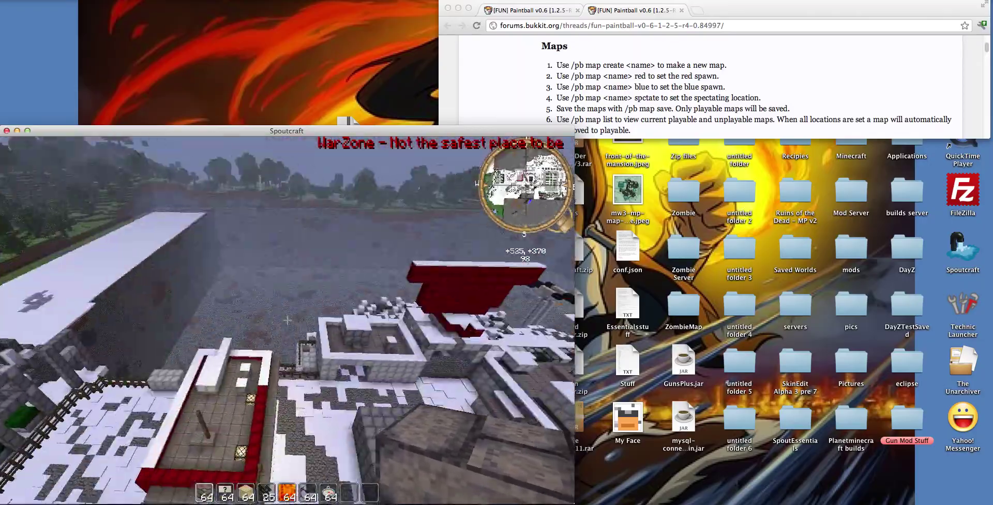
Create a new paintball map named Summit with the command /pb map create Summit
key("w")
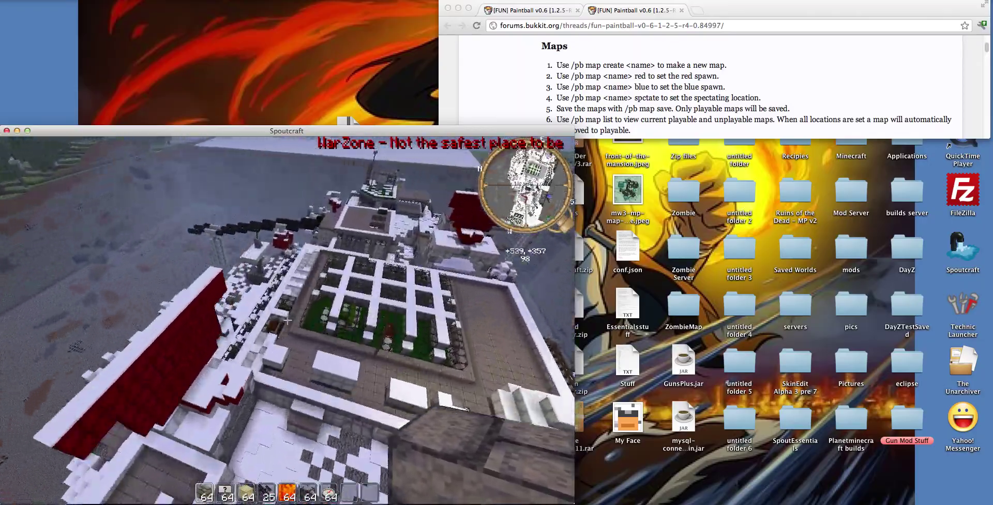
type("/pb m")
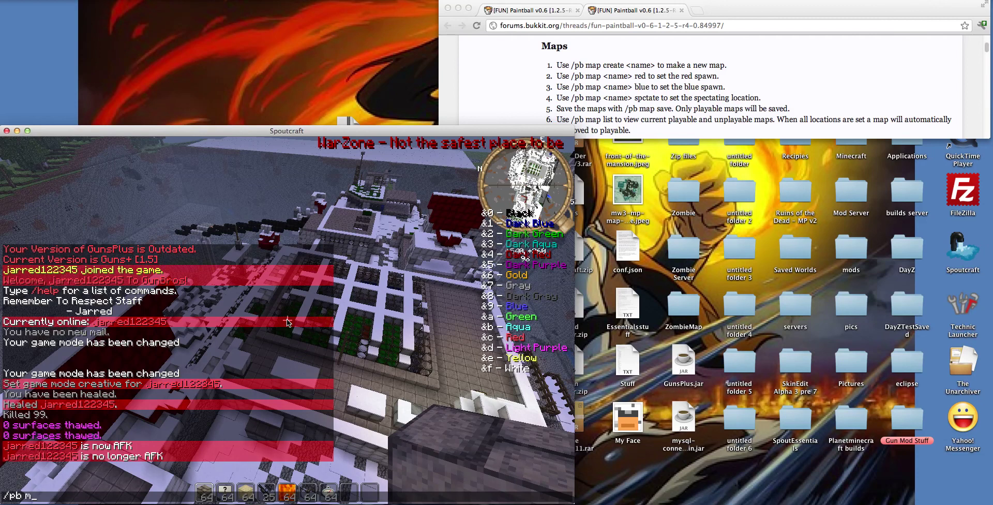
type("ap create ")
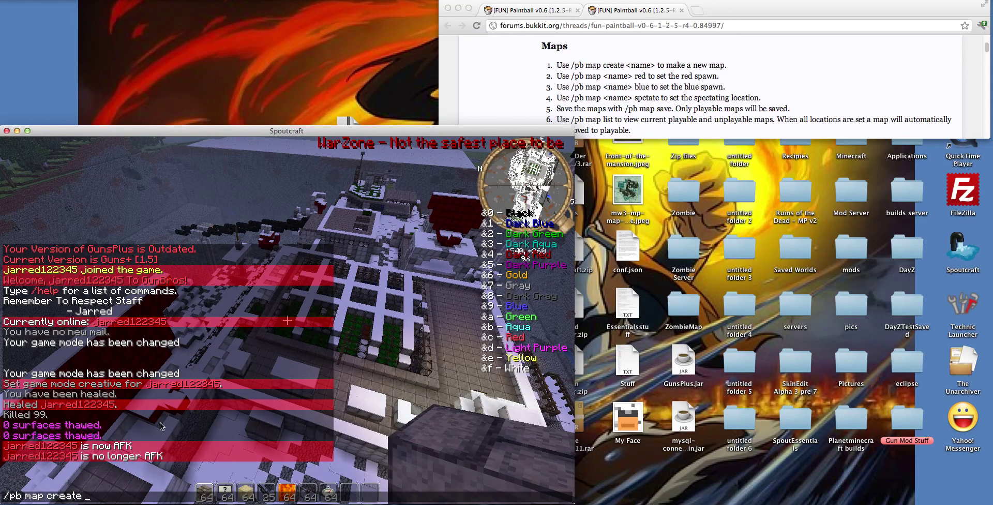
type("Summit")
key("Return")
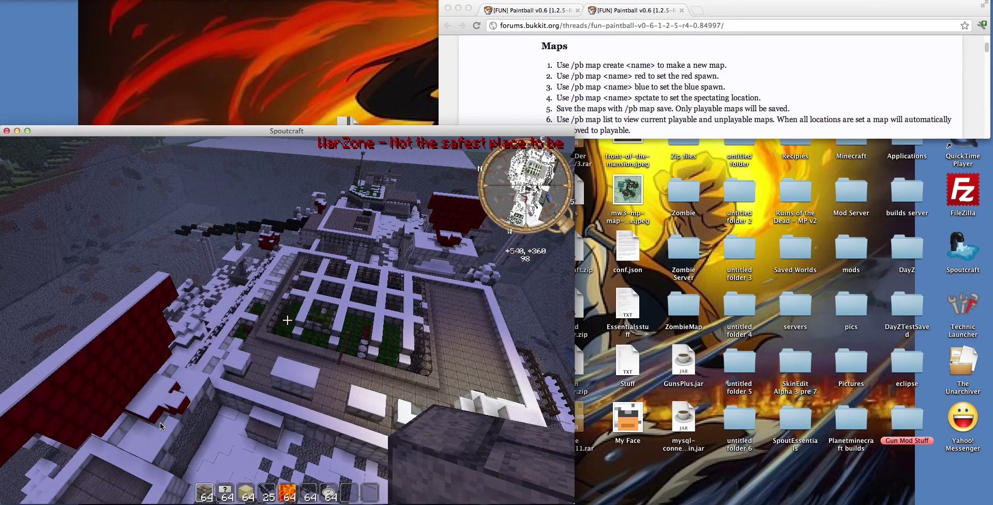
Fly over the snowy rooftops to the far end of the map and land under the covered platform with the blue block
key("w")
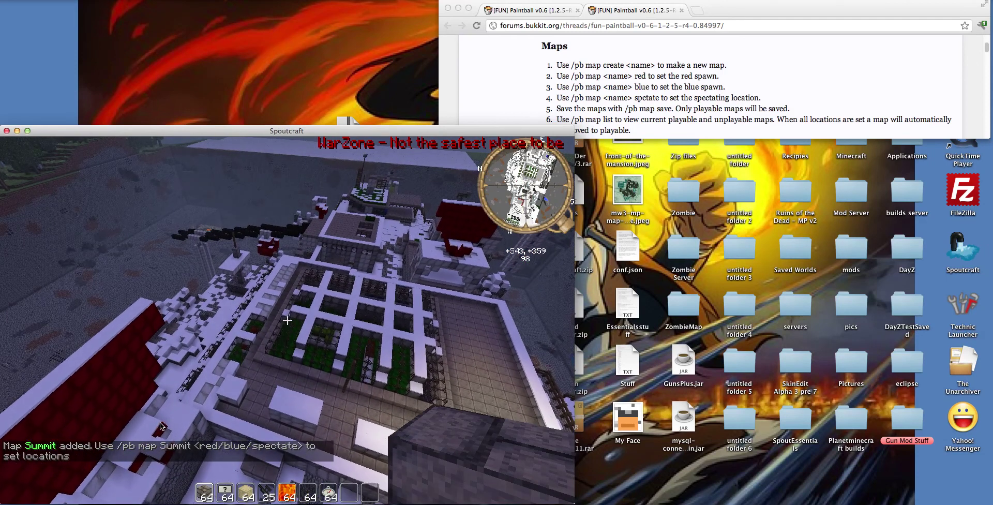
key("slash")
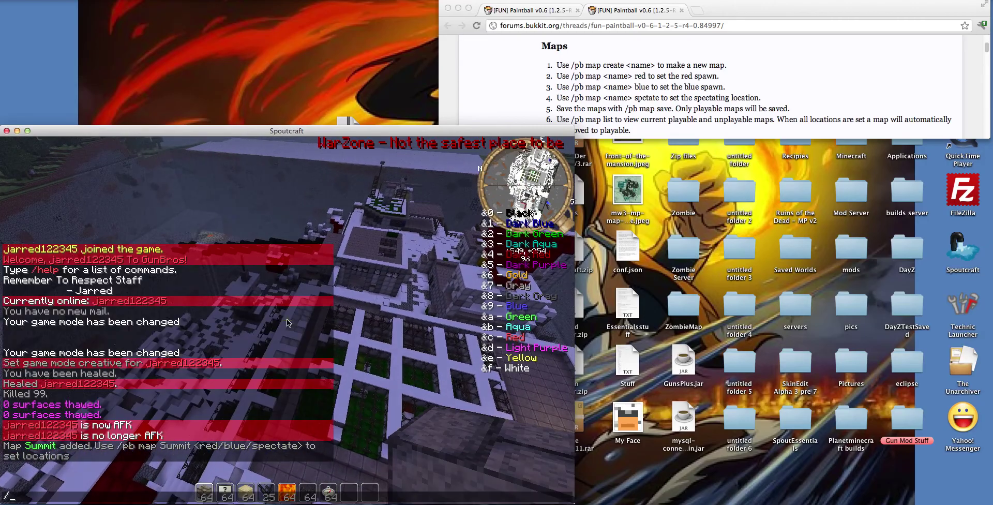
key("Escape")
key("w")
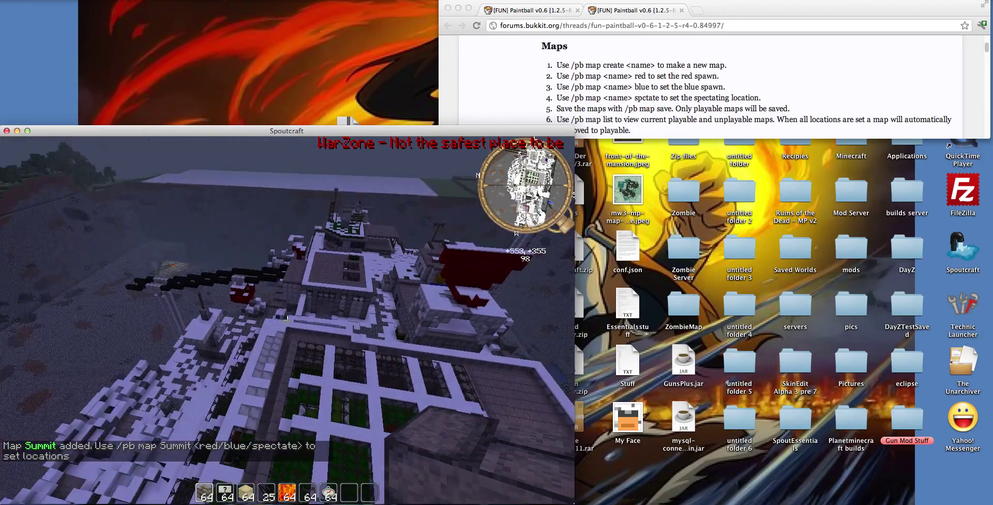
key("w")
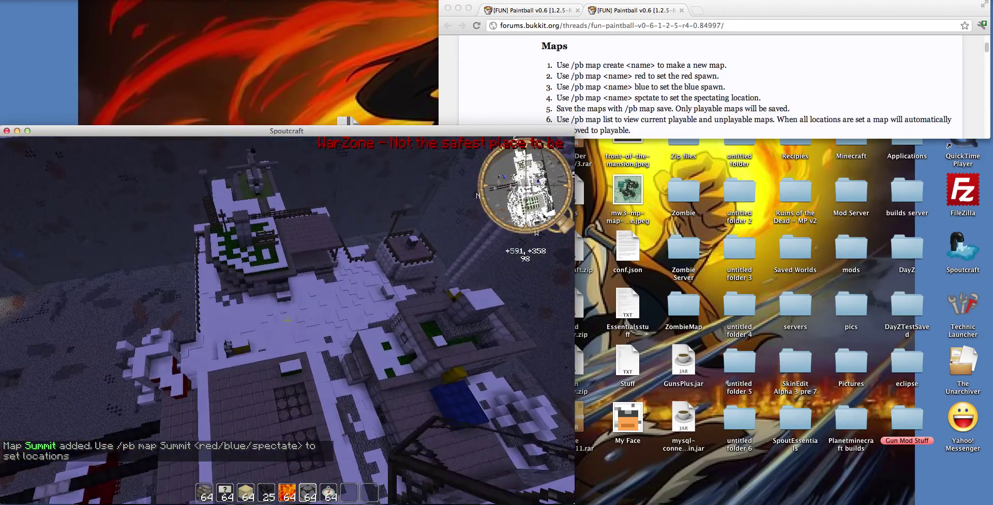
key("w")
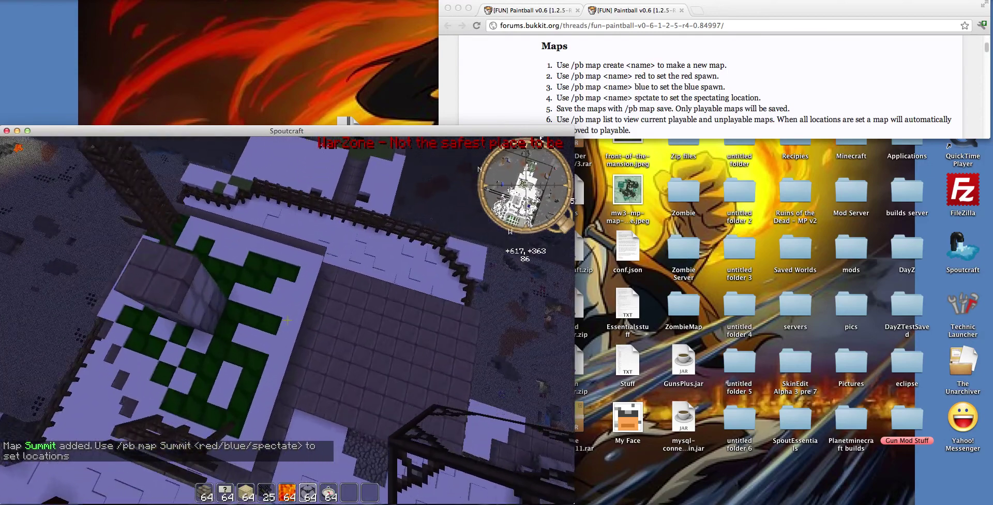
key("w")
key("shift")
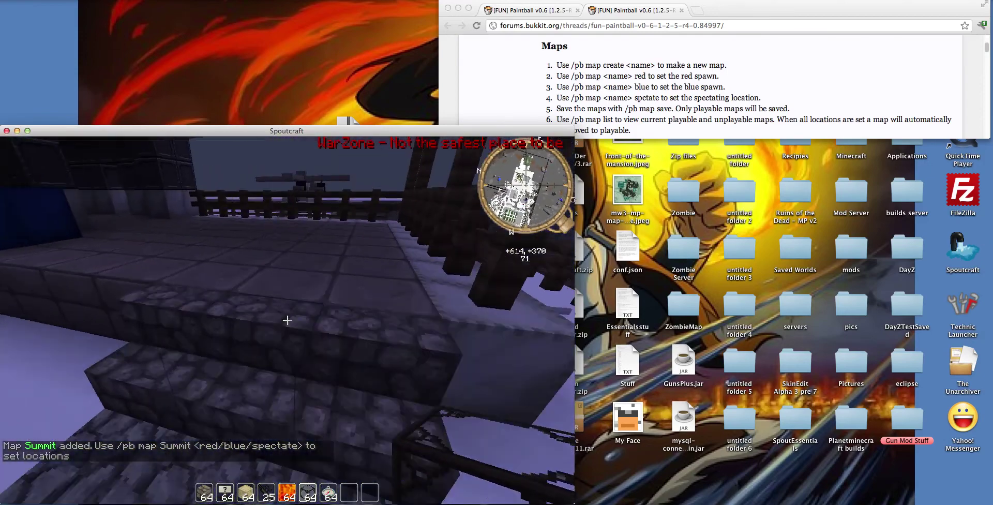
key("w")
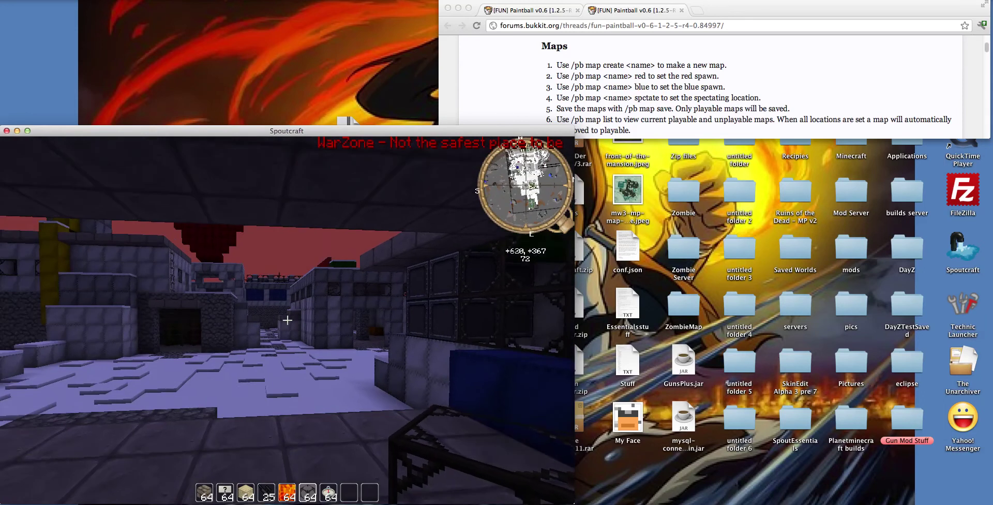
Set the Summit map's red spawn under the covered platform with /pb map Summit red, and send test in the chat
key("t")
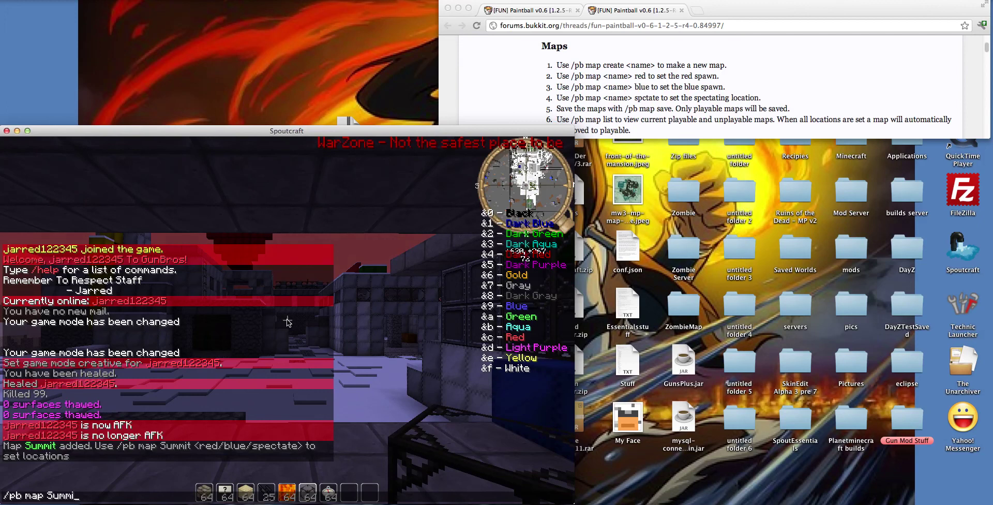
key("Escape")
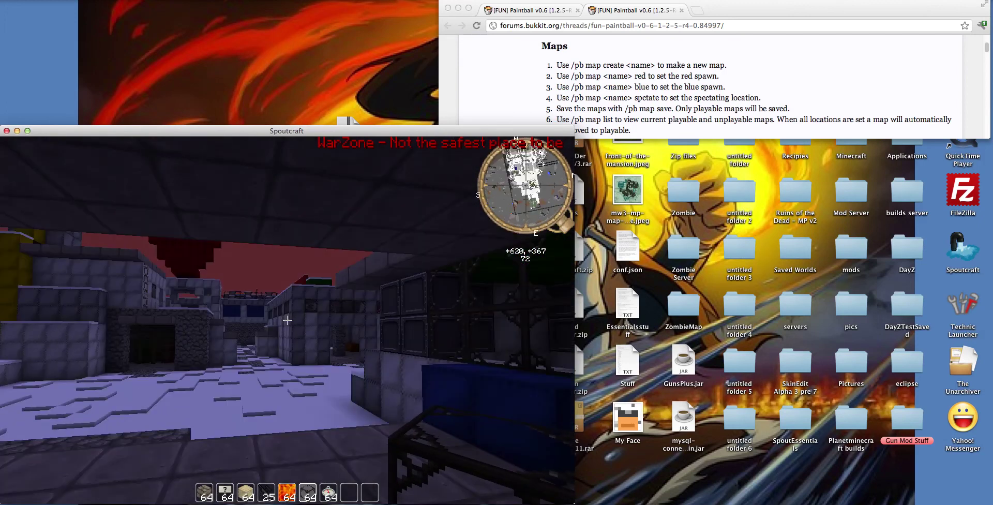
type("ttest")
key("Return")
Set the Summit map's blue spawn under the covered platform with /pb map Summit blue
key("t")
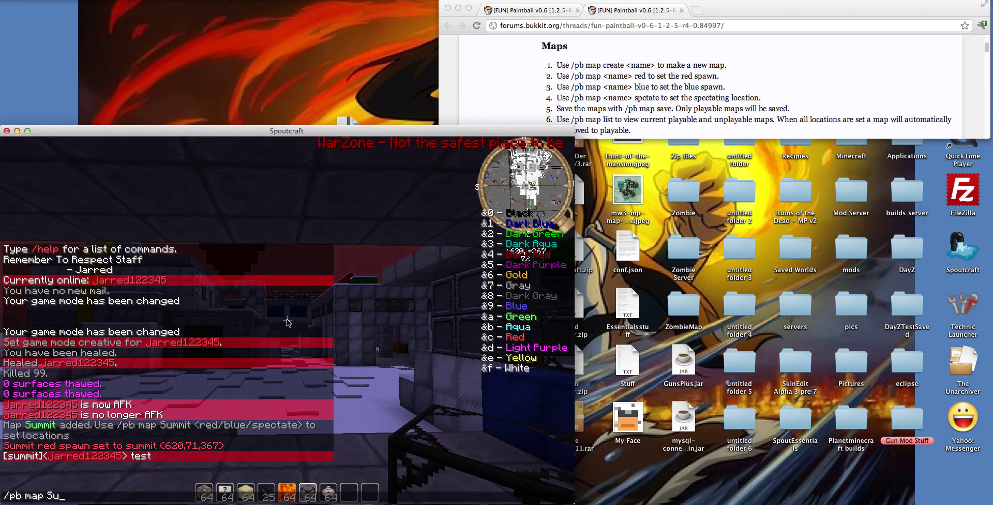
type("/pb map Summit blue")
key("Return")
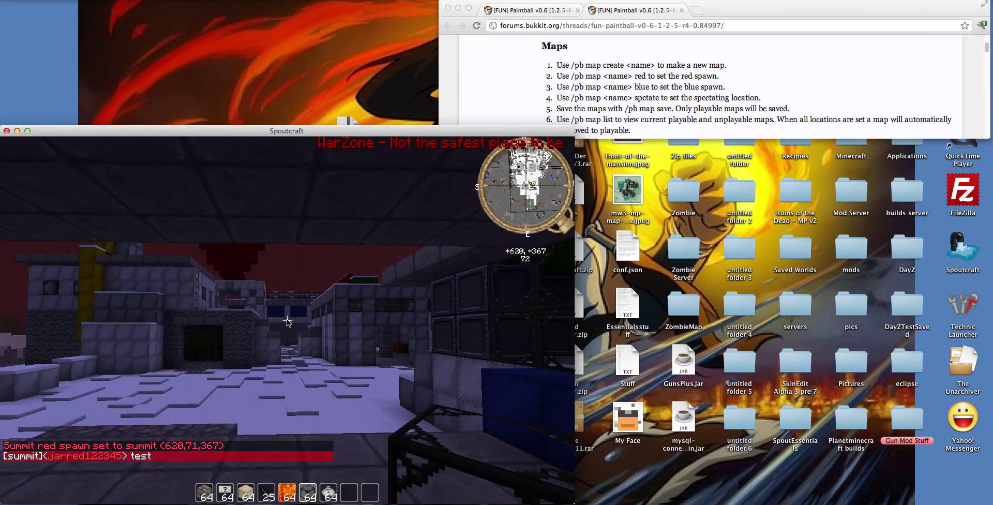
Fly back to the red building at the opposite end and set the red spawn in its doorway with /pb map Summit red
key("w")
key("space")
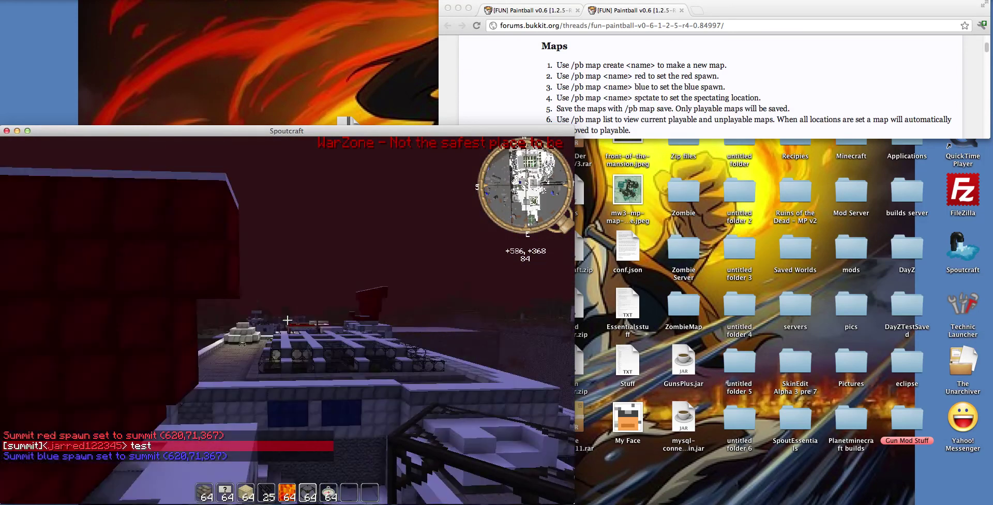
key("d")
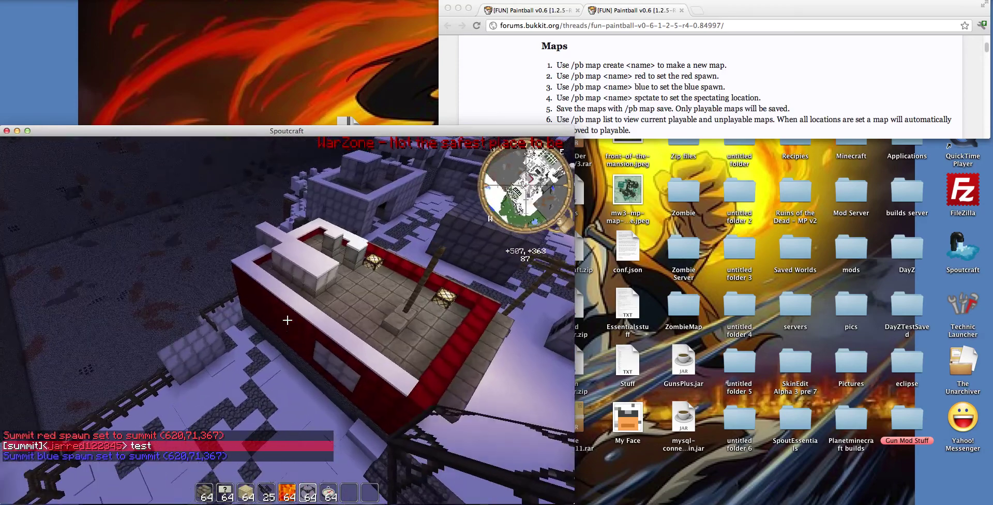
key("shift")
key("shift")
key("w")
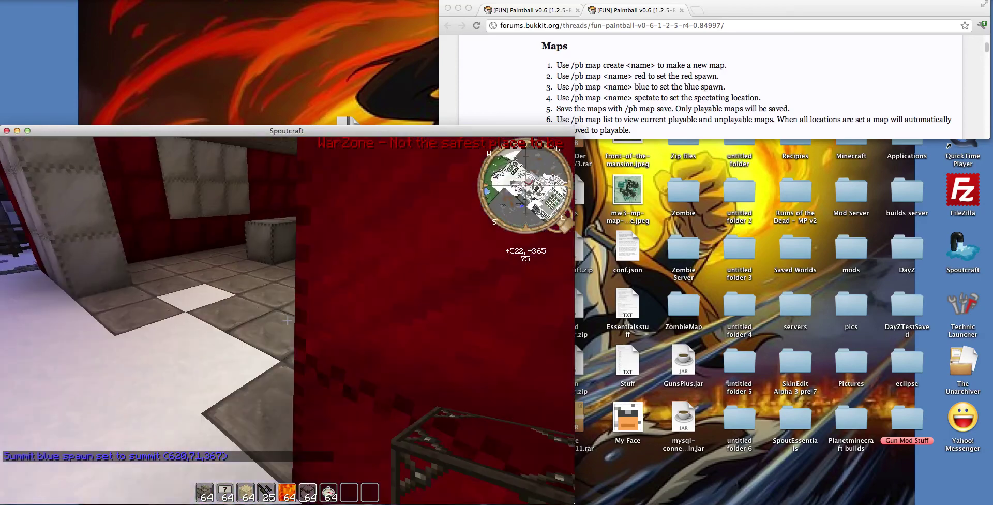
key("w")
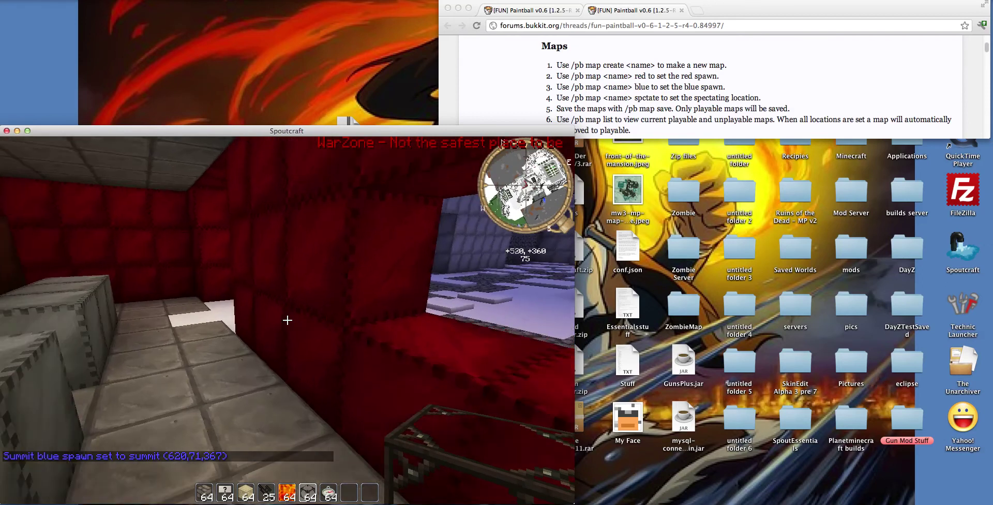
key("a")
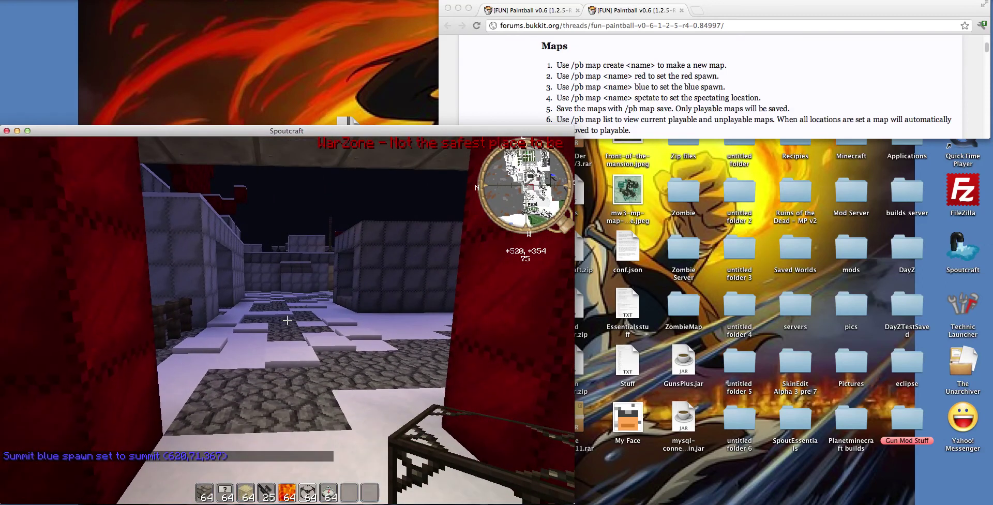
key("slash")
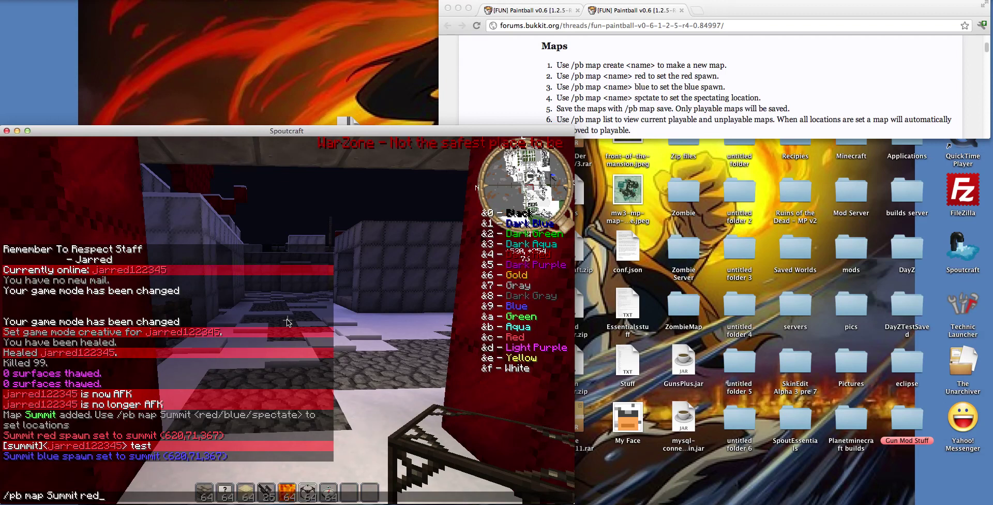
key("Return")
Kill the mobs with a chat command and change the time with /time day while rising above the map
key("w")
key("space")
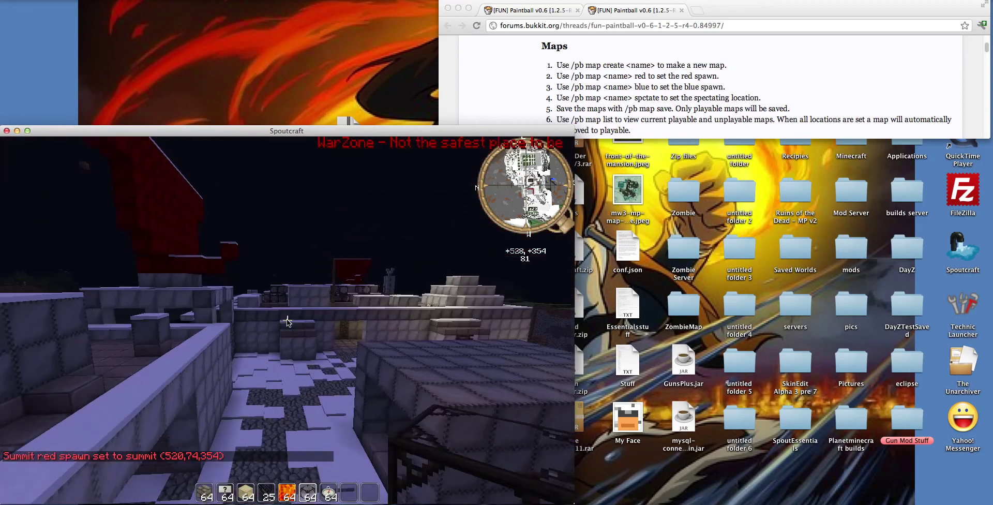
type("t/kd")
key("Escape")
key("space")
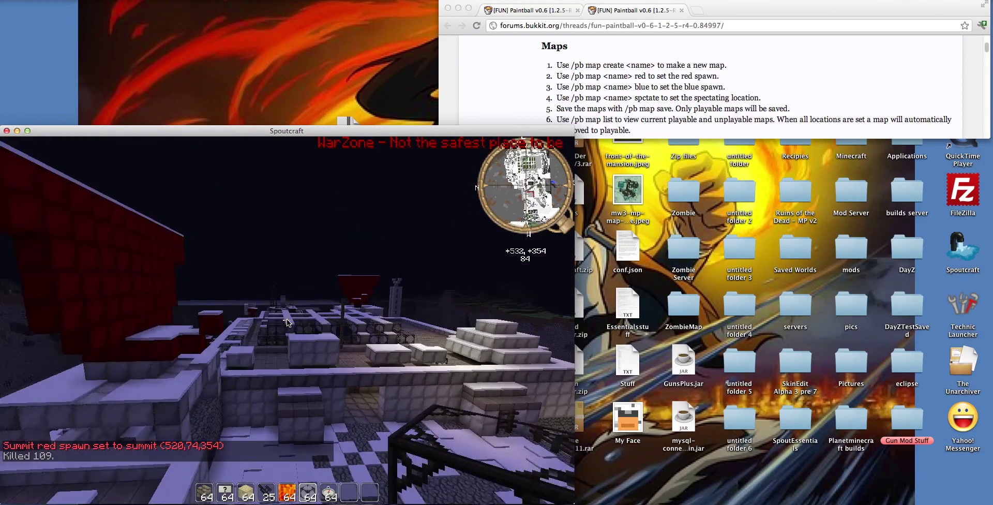
type("t/time day")
key("Return")
key("space")
key("w")
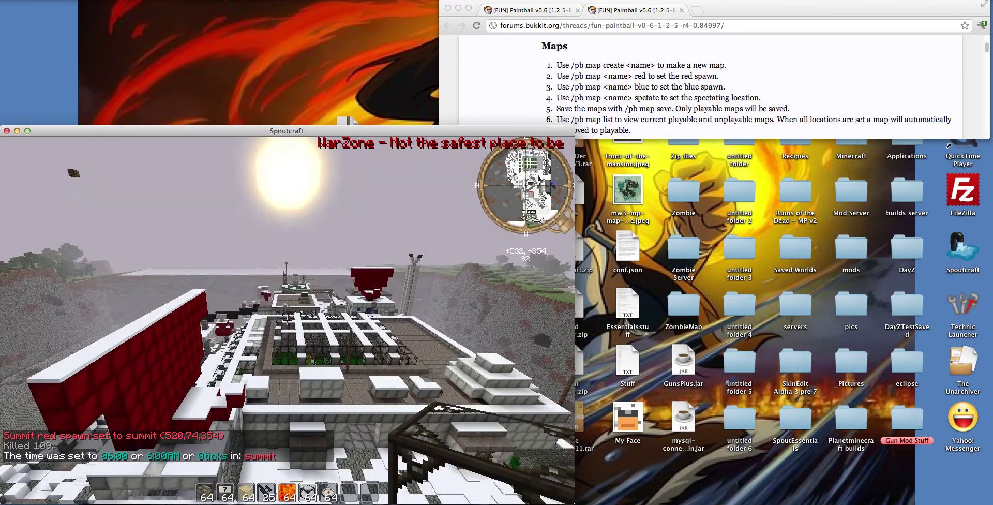
Fly around high above the snowy WarZone map to examine it for a central viewing spot
key("space")
key("w")
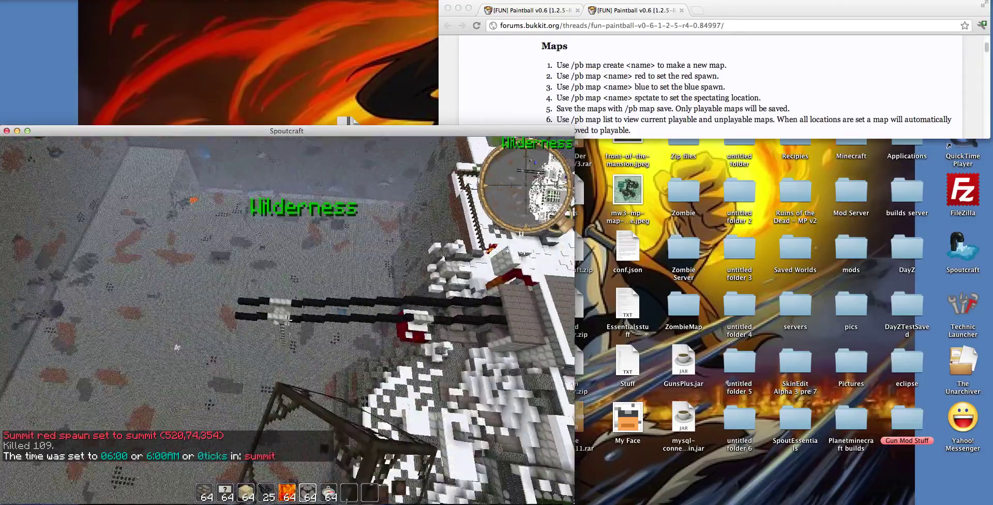
key("w")
key("w")
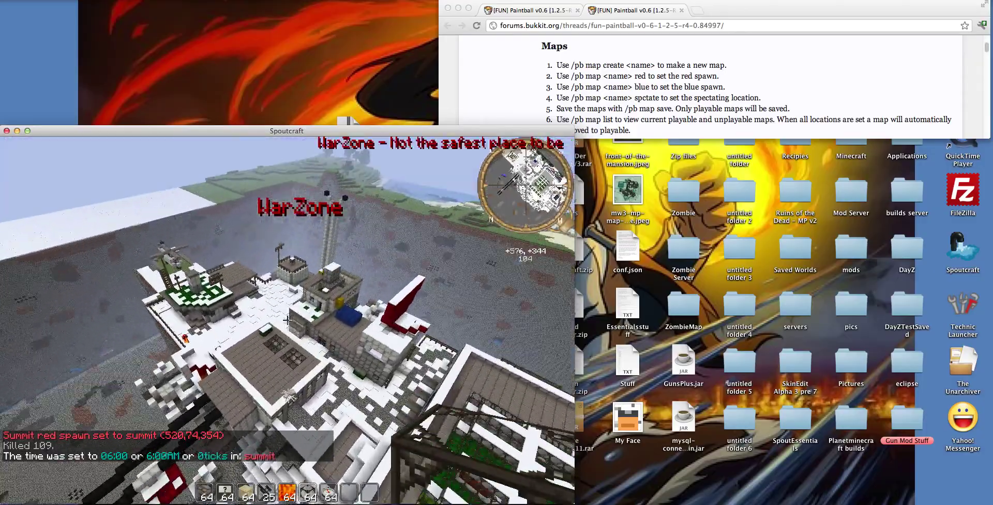
key("s")
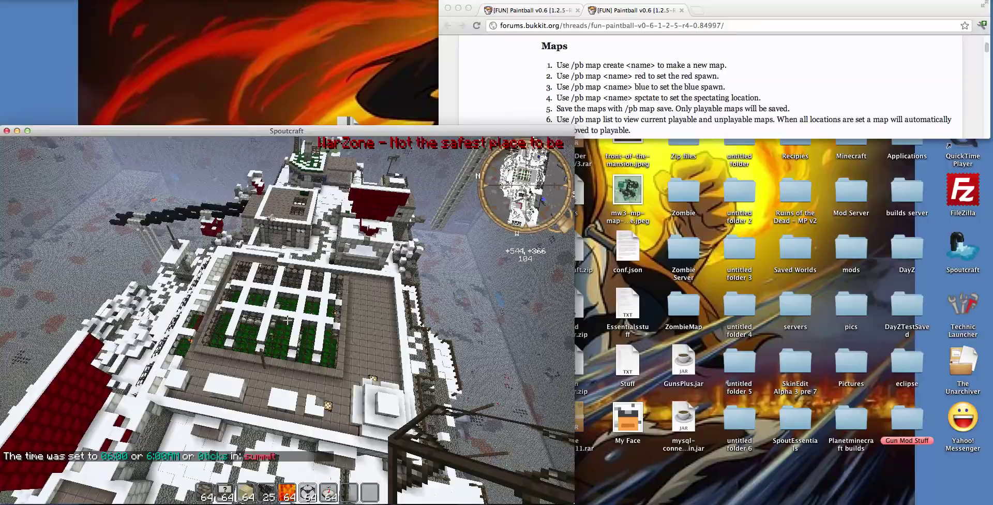
key("s")
key("w")
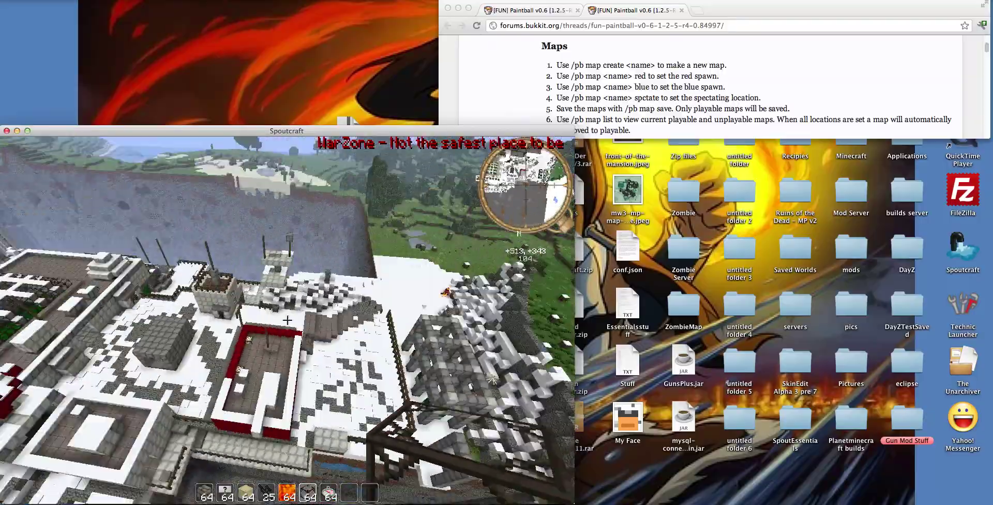
key("w")
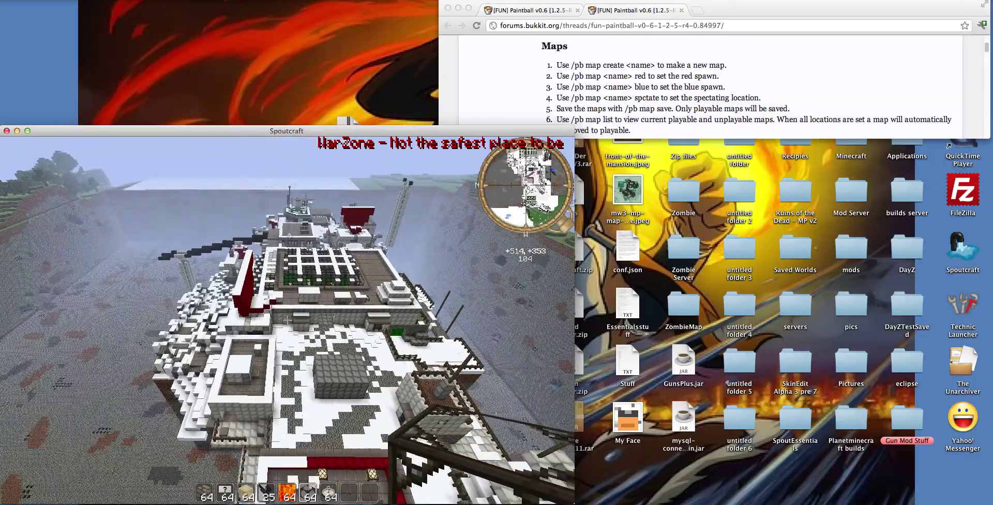
key("w")
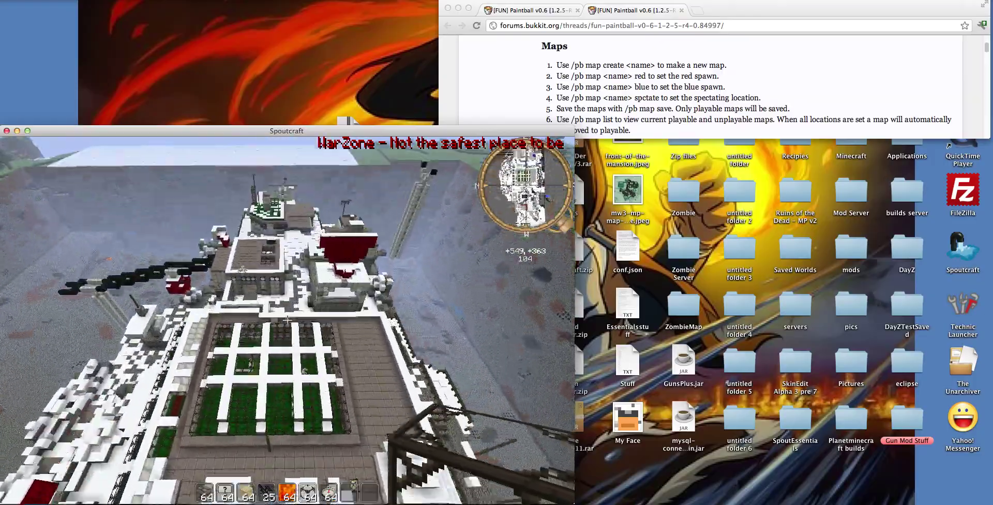
key("w")
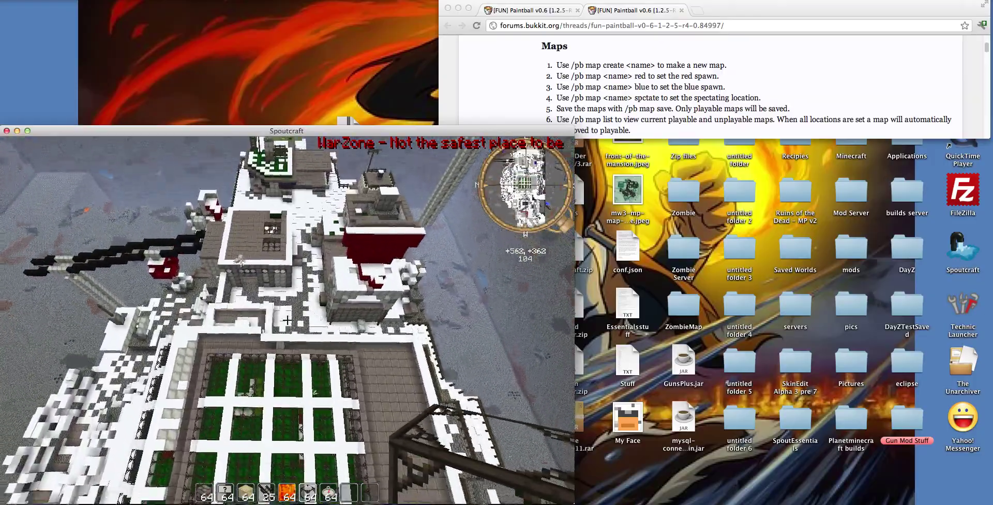
Descend to the roof over the central garden, rise high above it with /up 90, and hover around the raised block
key("shift")
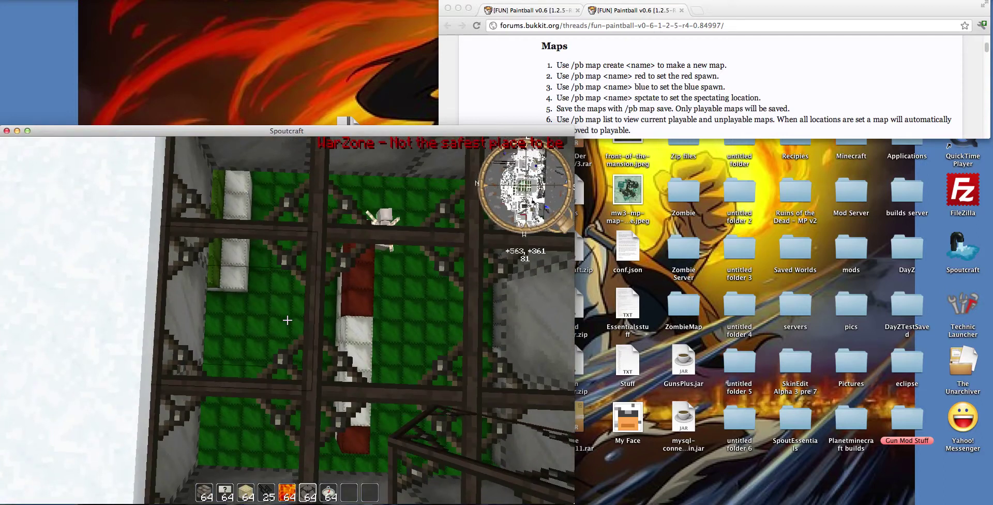
key("w")
key("a")
type("p 90")
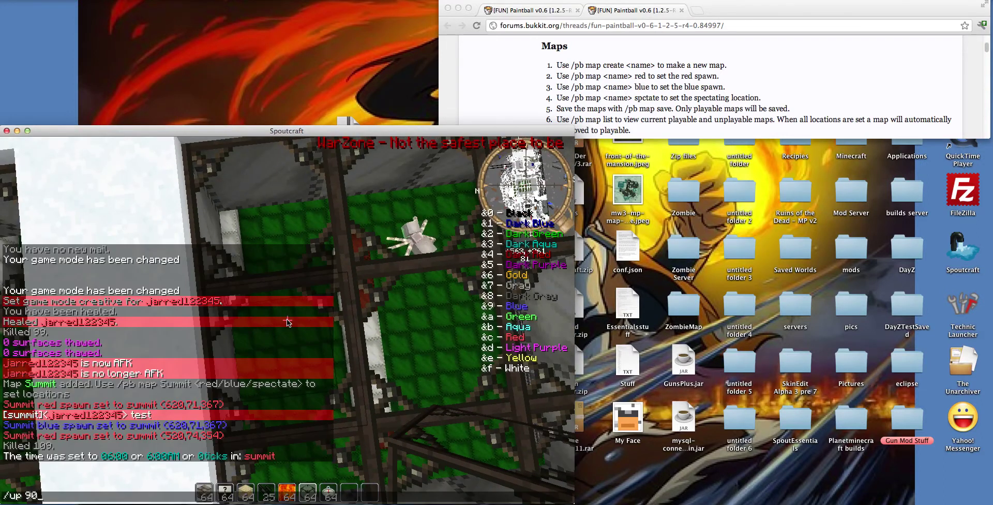
key("Return")
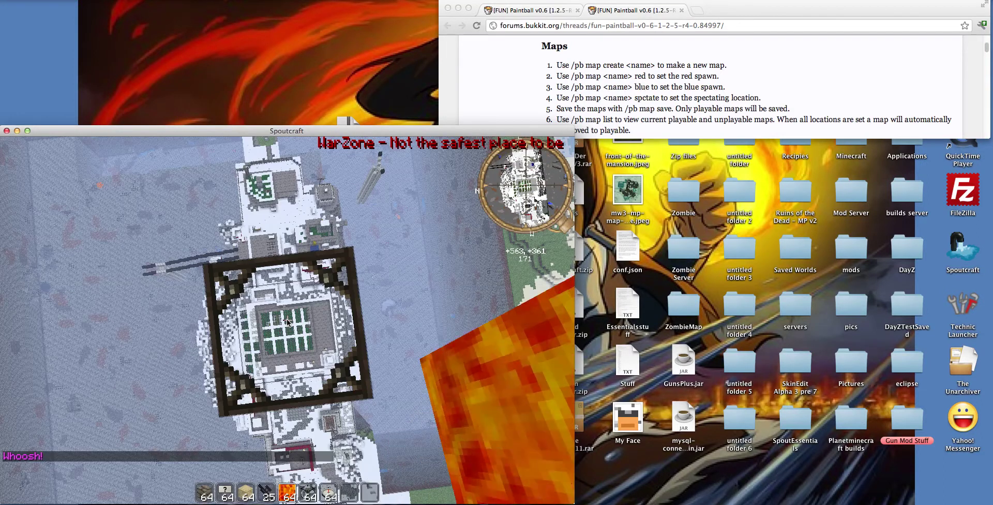
scroll(287, 320, "down", 1)
key("space")
key("space")
key("s")
key("shift")
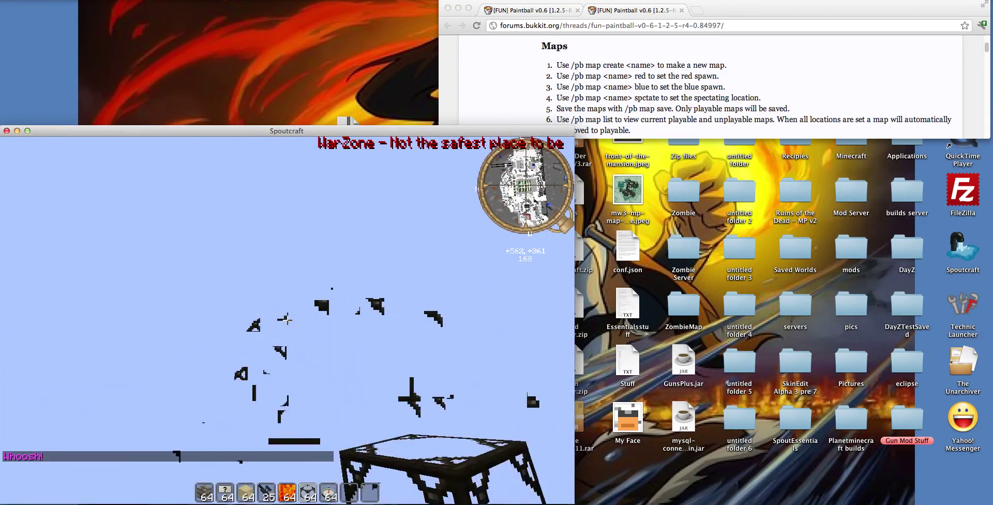
Use /up 30 to put a glass block in the air above the central garden and fly up over it
key("slash")
type("up ")
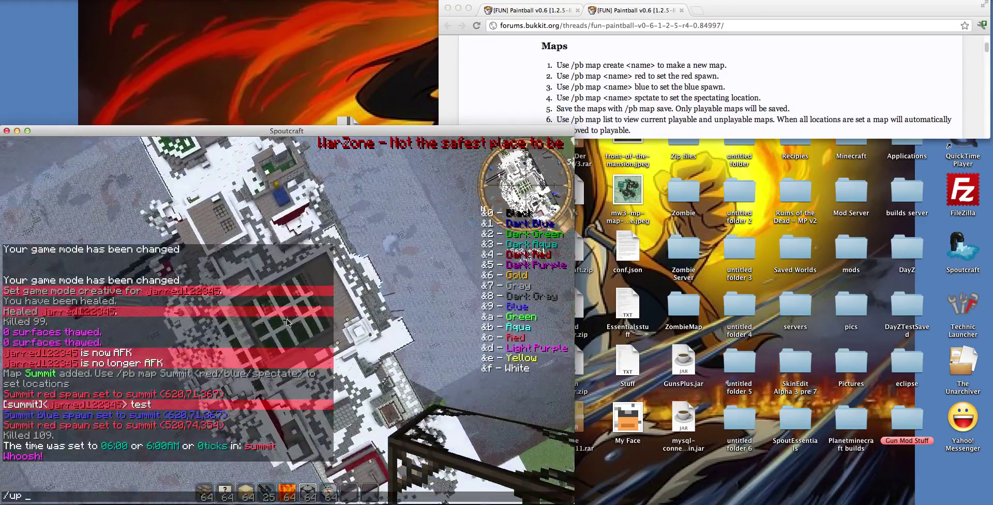
type("30")
key("Return")
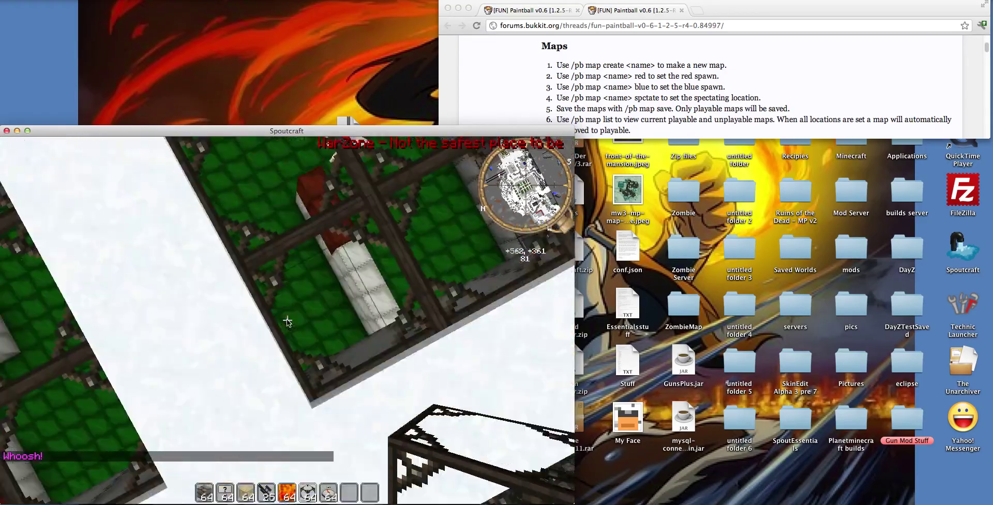
key("space")
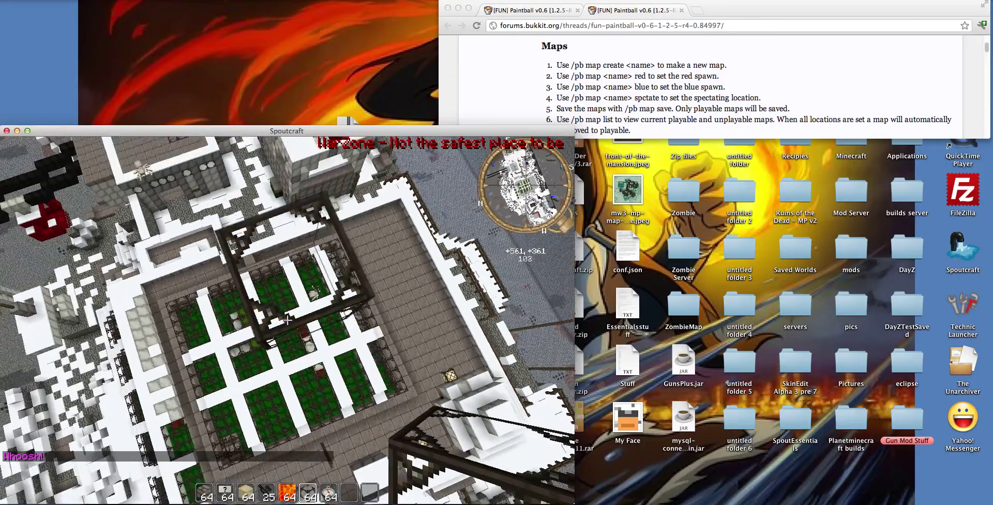
Extend the floating glass block into two perpendicular rows of five glass blocks each above the central garden
key("s")
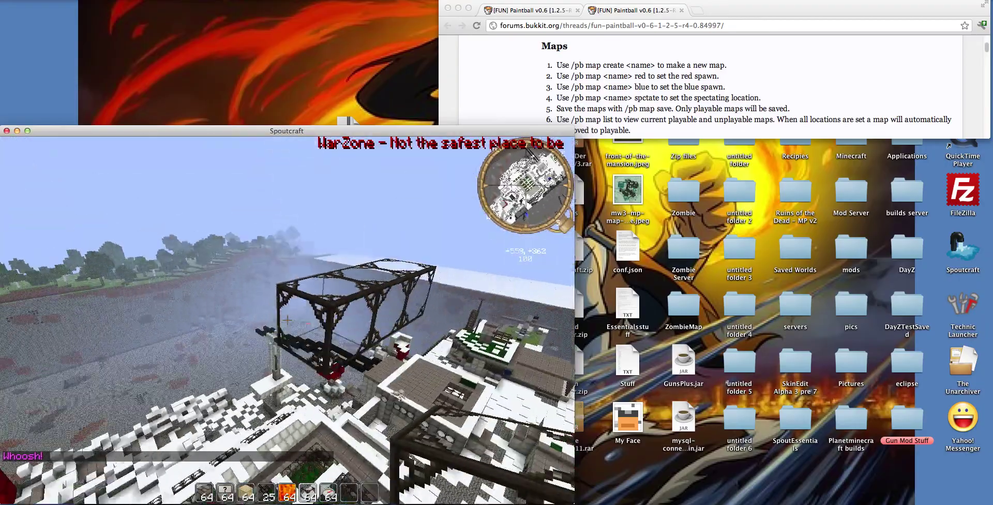
key("s")
right_click(287, 320)
right_click(287, 320)
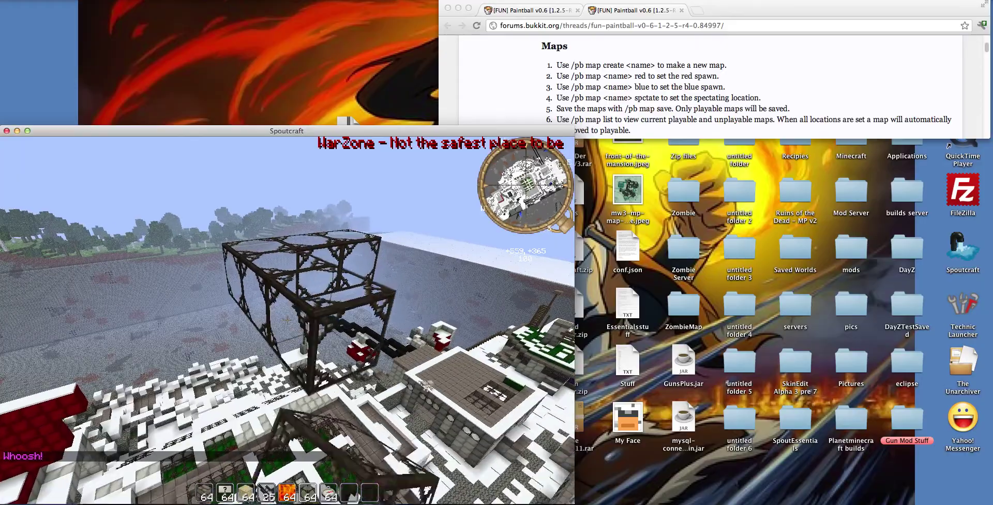
key("d")
right_click(287, 320)
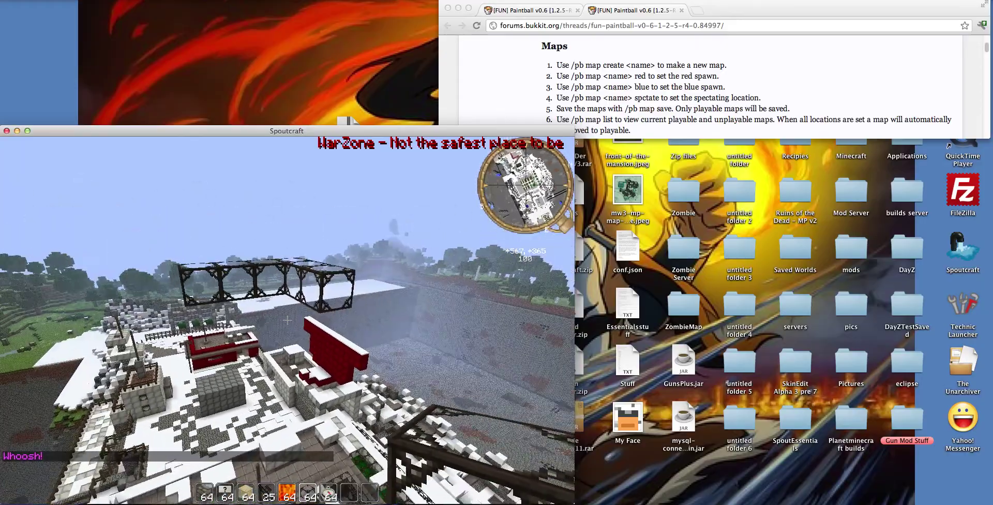
key("w")
right_click(287, 319)
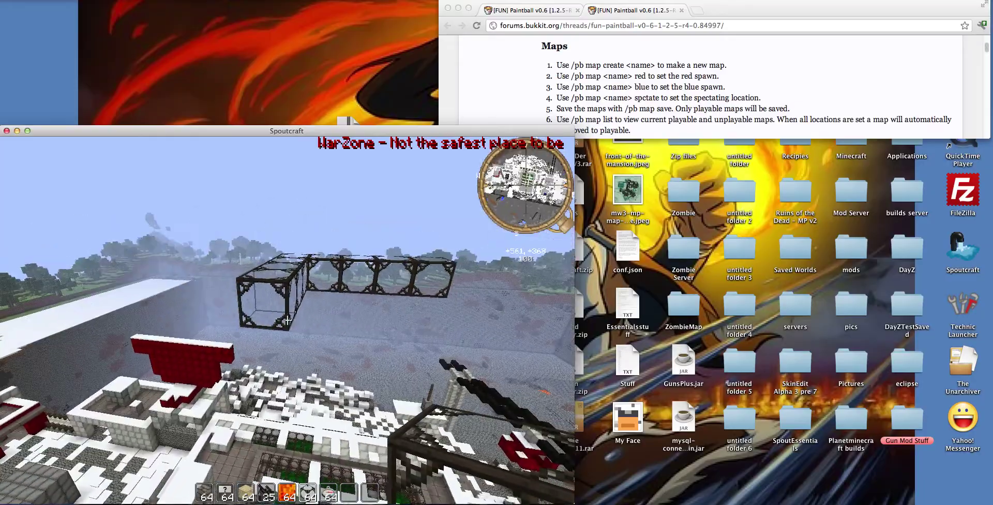
key("space")
key("w")
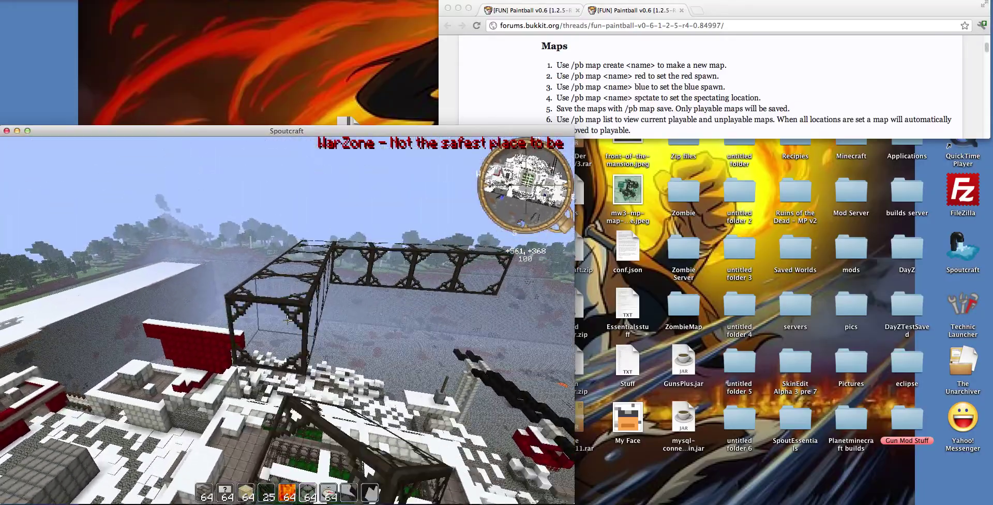
Select the area spanned by the two glass rows, from (560, 99, 365) to (564, 99, 361), and fill it with //set glass
type("/")
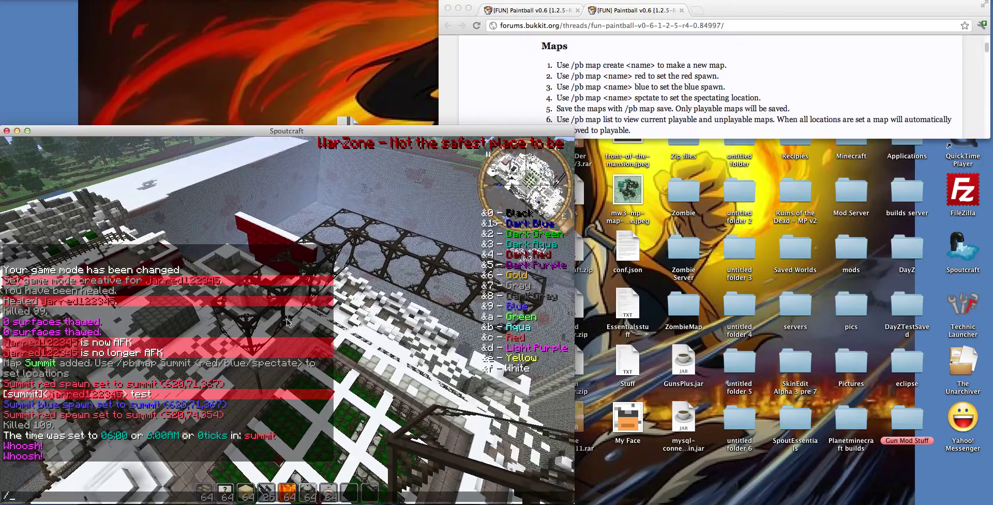
key("Escape")
scroll(287, 320, "down", 1)
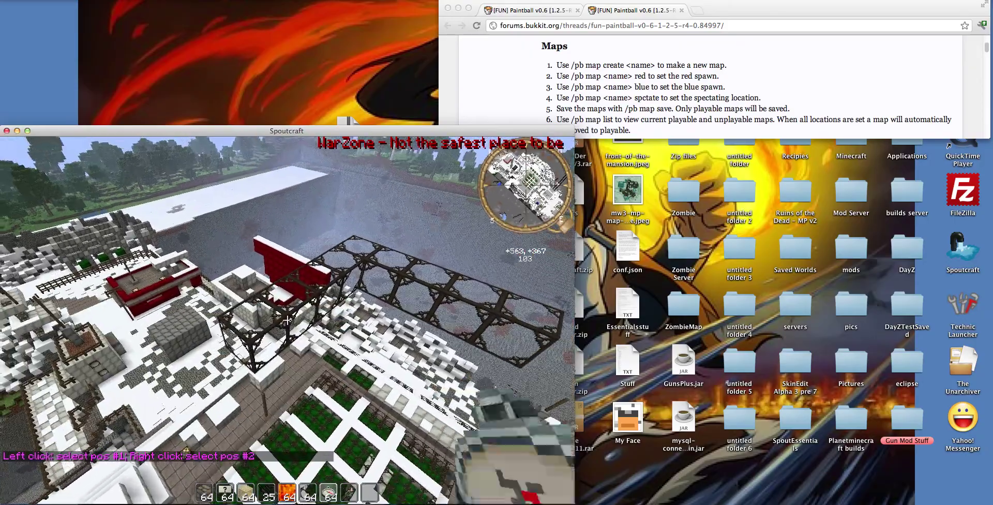
key("w")
key("shift")
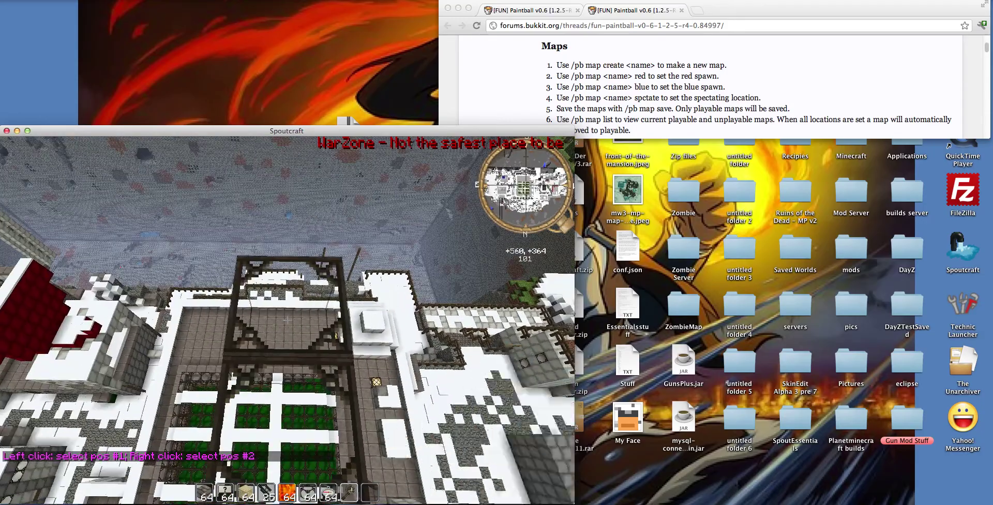
left_click(287, 321)
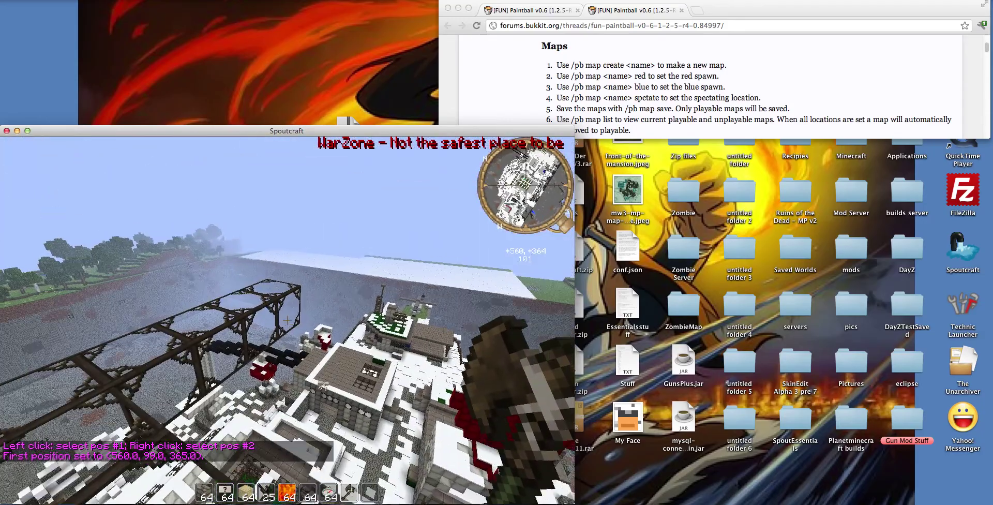
key("w")
key("shift")
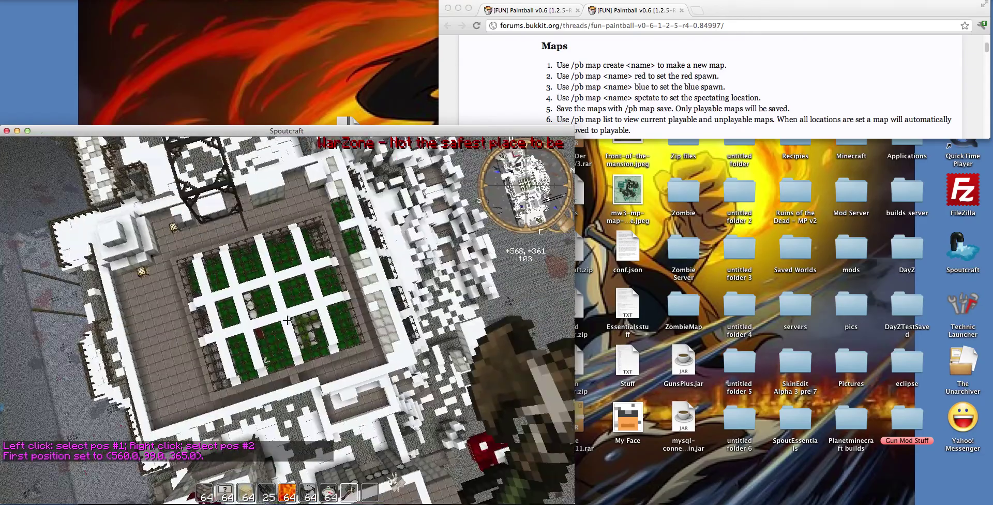
key("w")
key("shift")
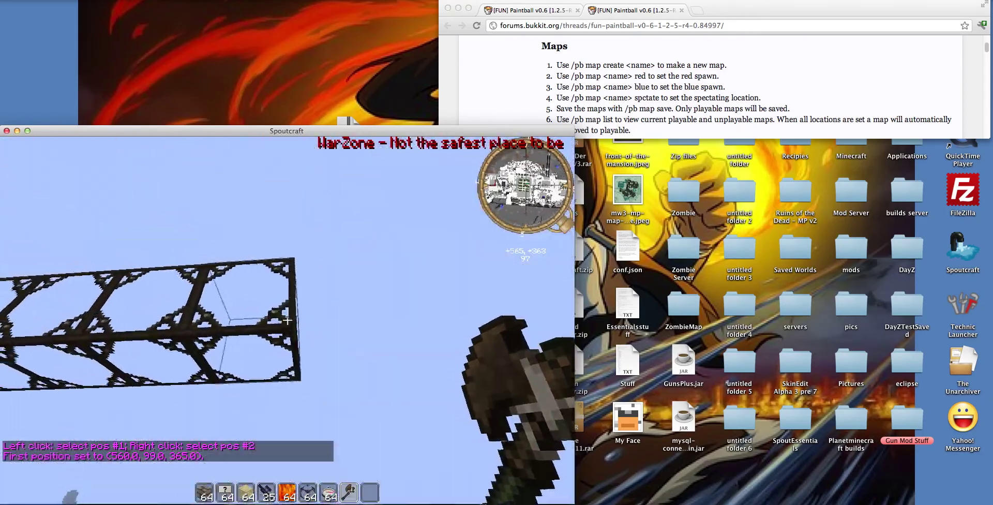
type("t//set glass")
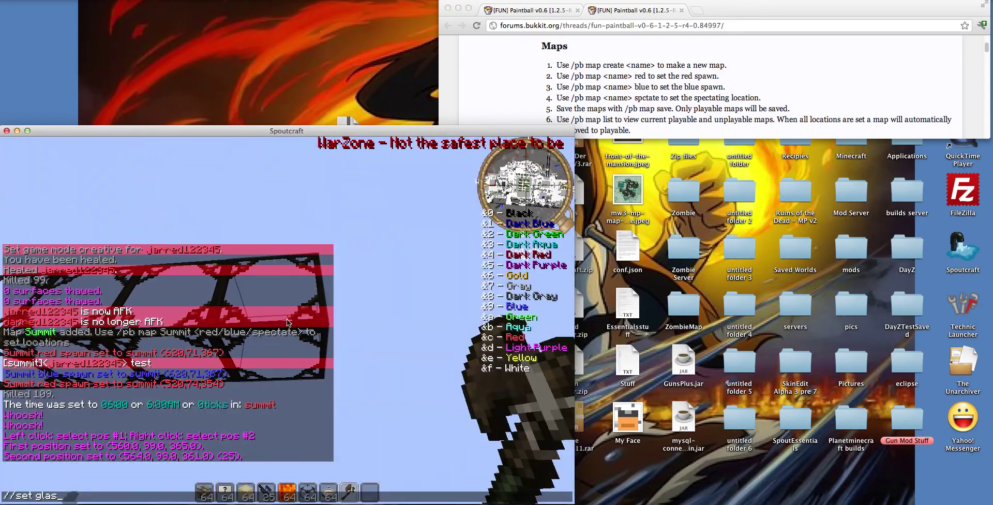
key("Return")
Build a glass column up from the floating platform's corner at (564, 365) to height 103
key("space")
key("s")
key("space")
key("4")
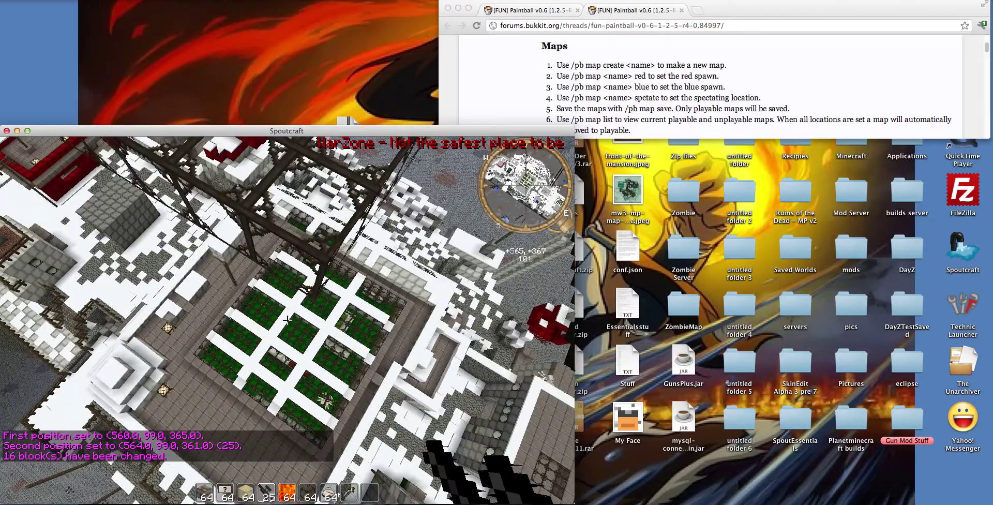
key("space")
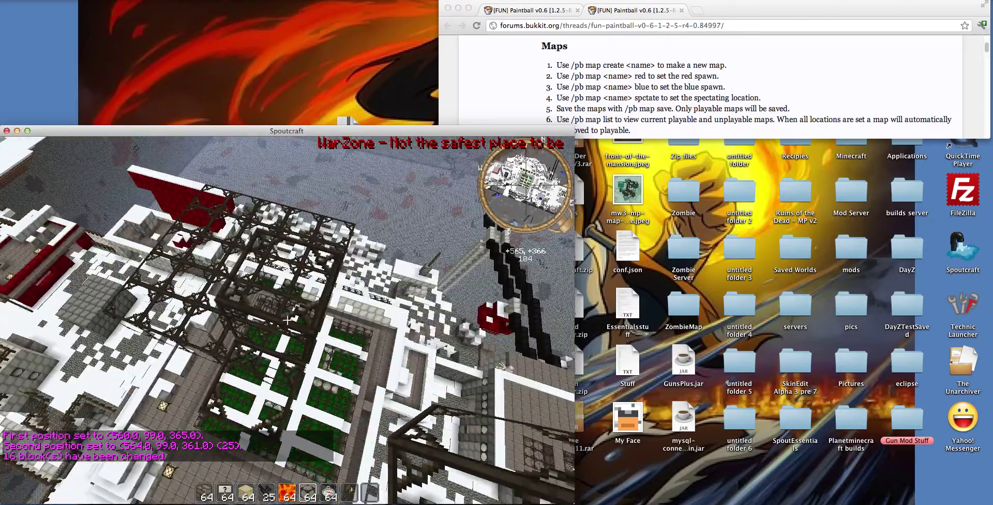
right_click(288, 320)
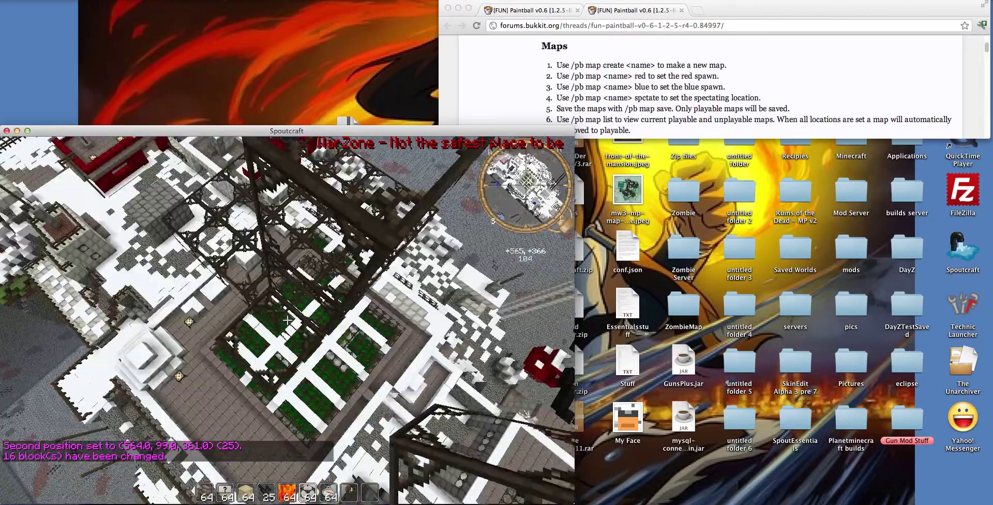
key("space")
Select the cube from (564, 103, 365) to (560, 99, 361) and enclose it in glass walls with //outline glass
key("8")
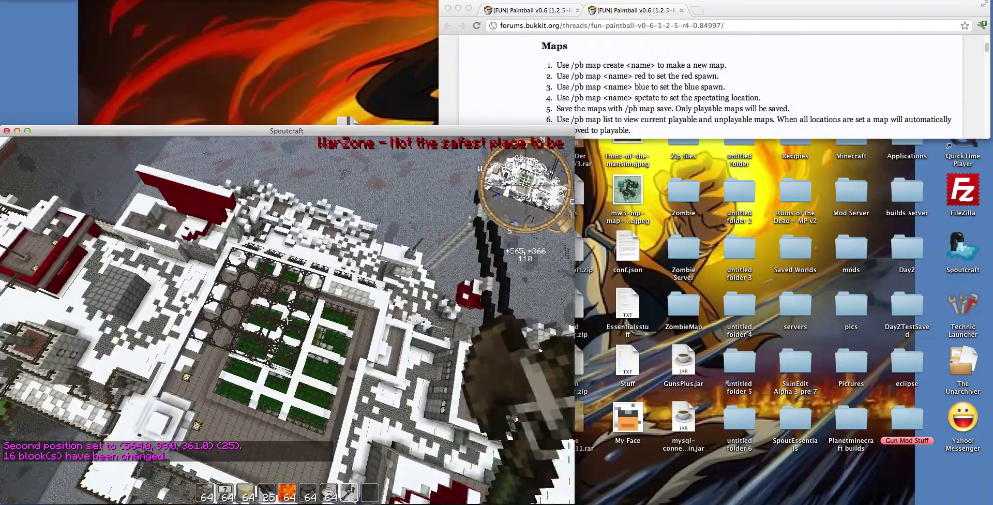
key("shift")
left_click(288, 321)
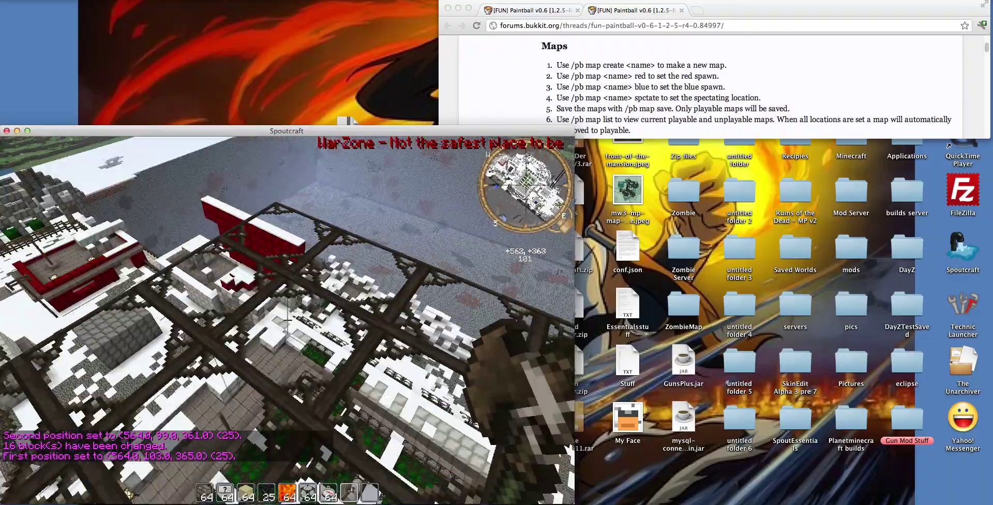
right_click(288, 321)
type("//glass")
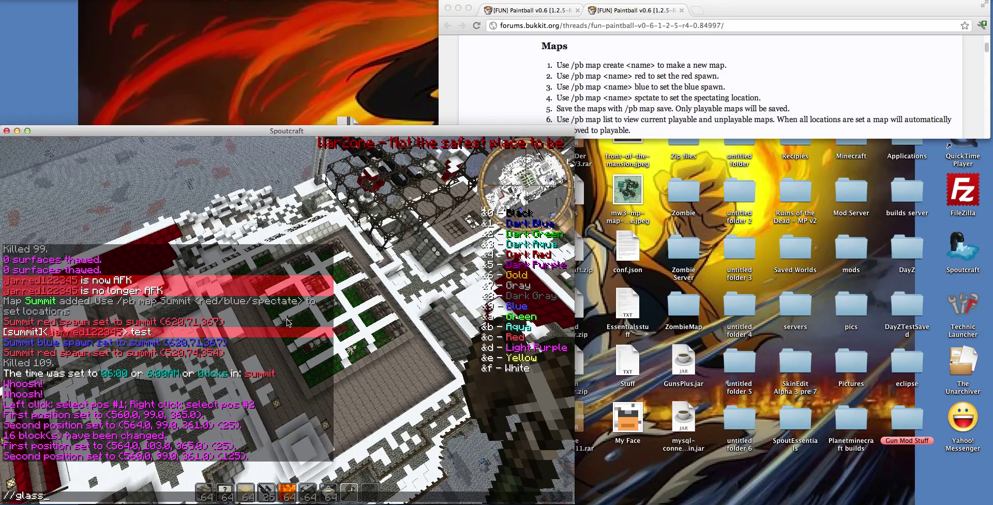
key("Return")
type("//")
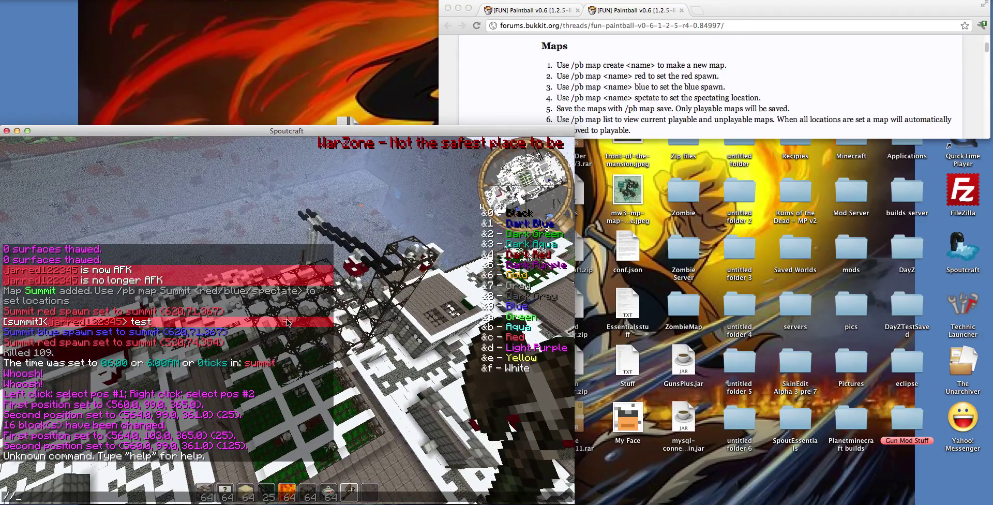
type("outline 98")
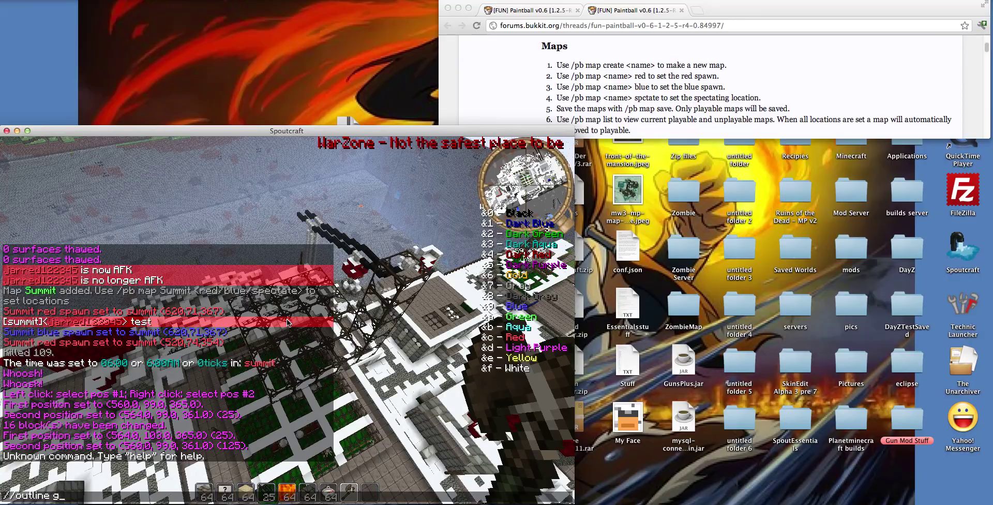
key("Return")
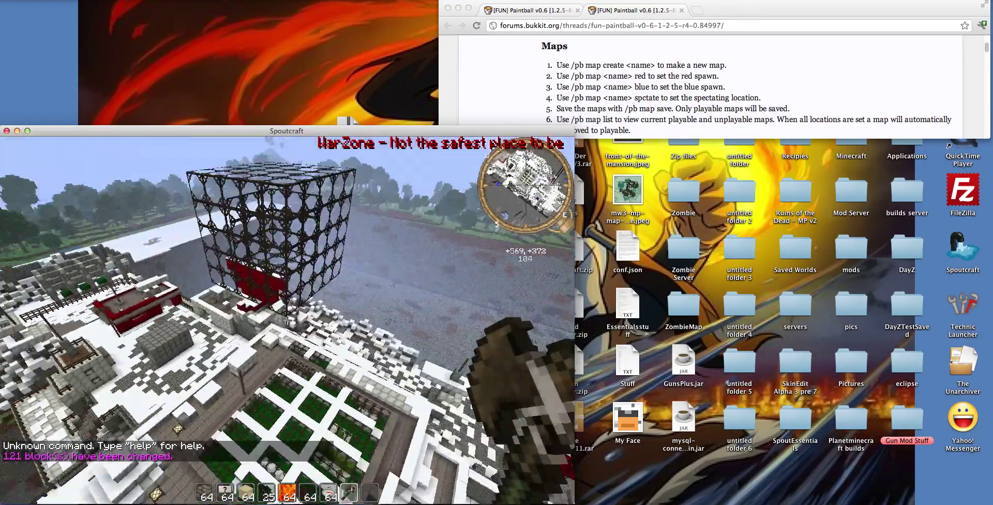
Select the whole glass box from (564, 99, 361) to (560, 103, 365) and clear it with //set air
key("w")
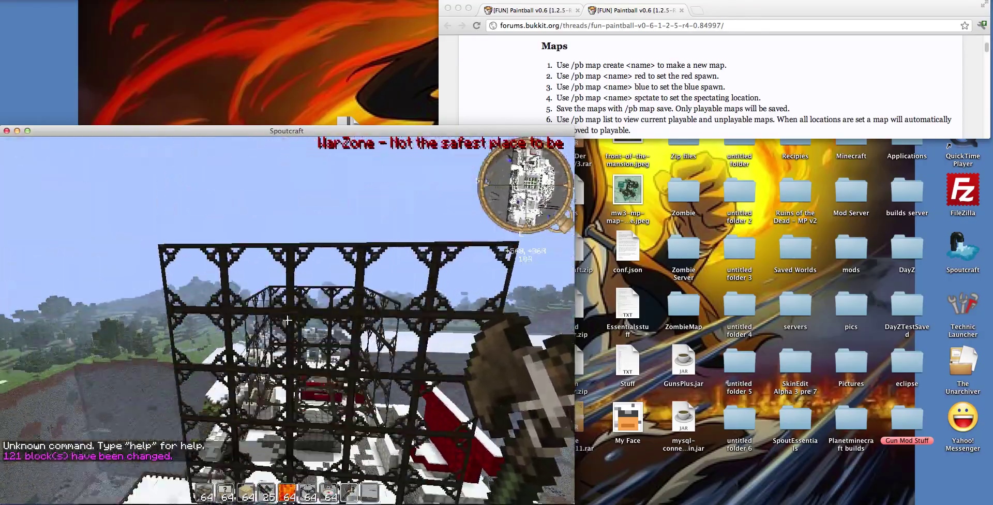
key("s")
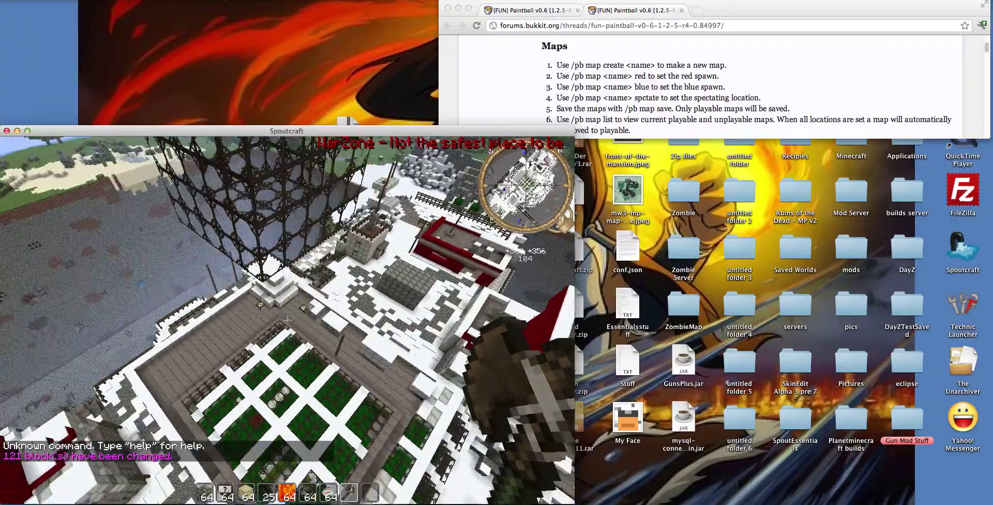
left_click(288, 320)
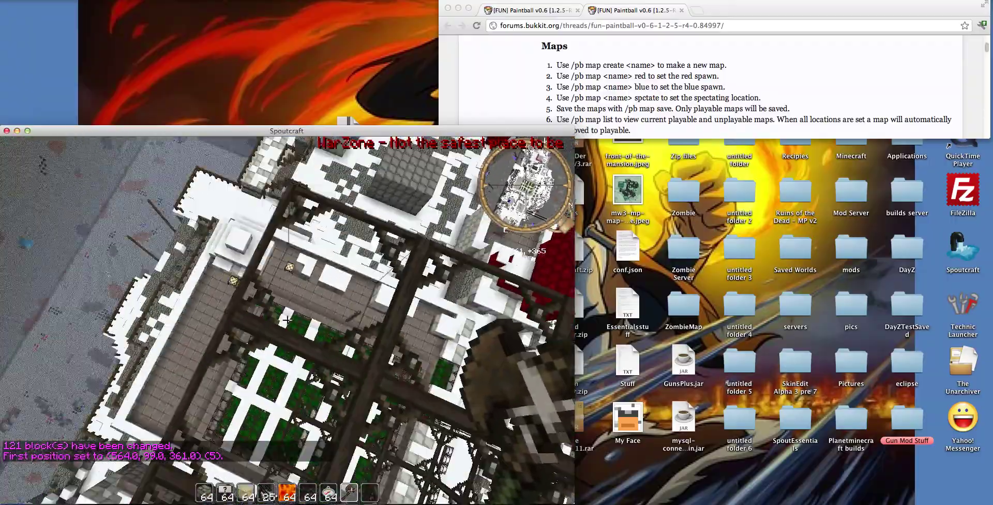
right_click(287, 320)
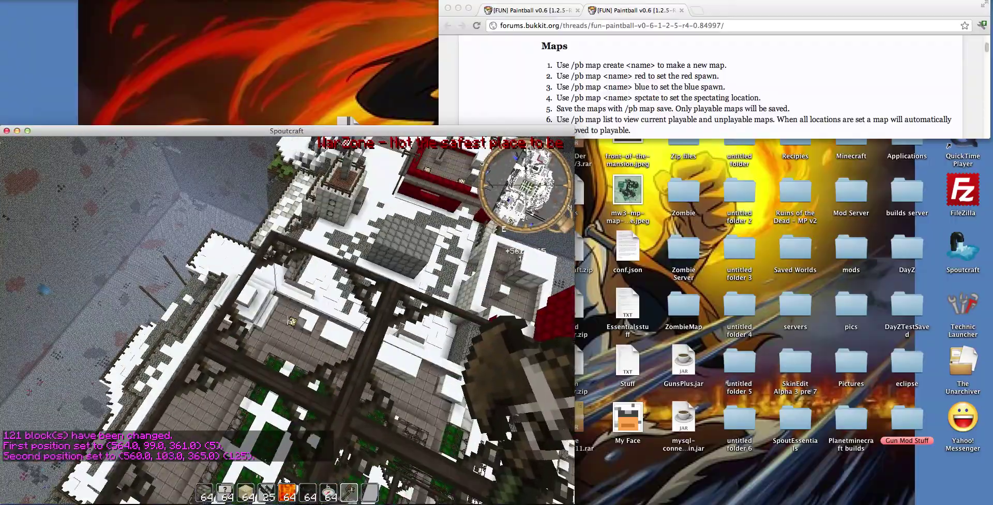
key("slash")
type("/set air")
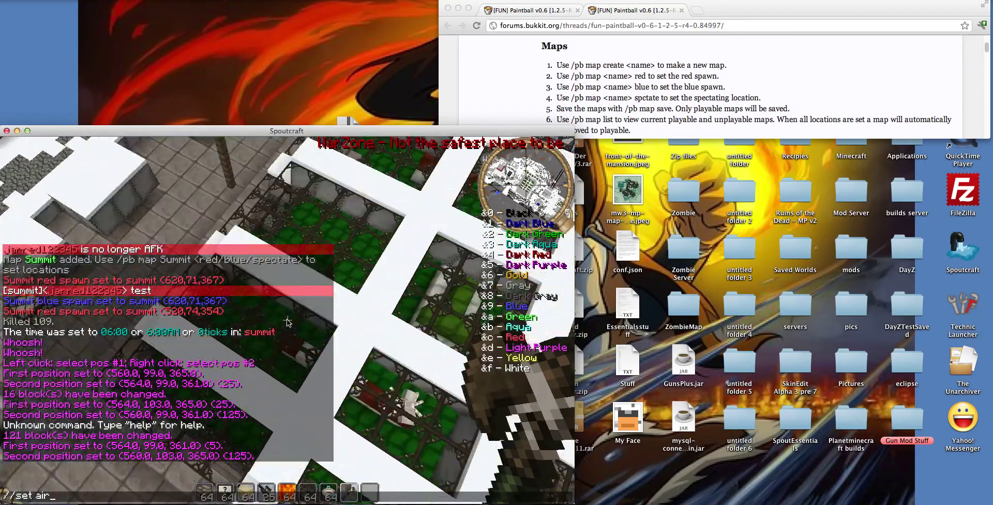
key("Return")
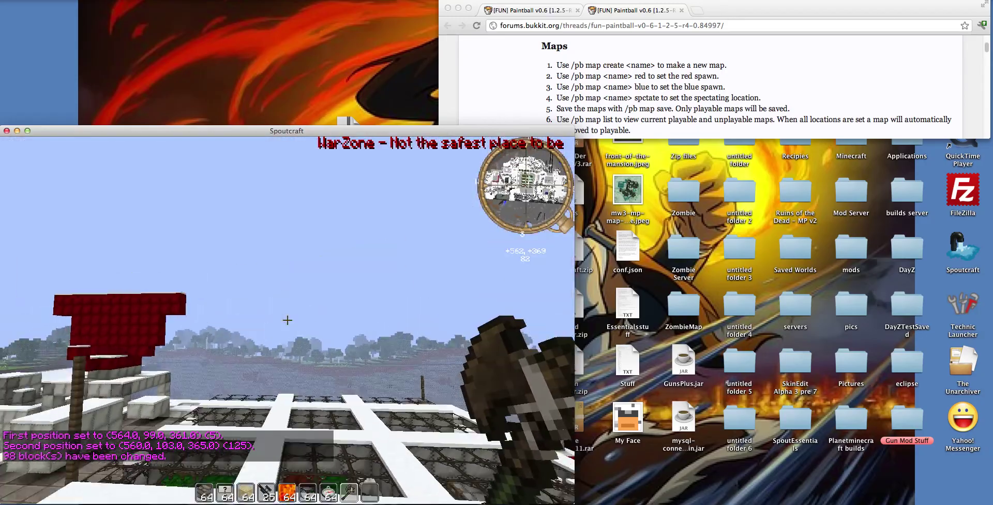
Fly back from the map to the open area beyond its edge and try to paste the glass box there with //paste
key("s")
key("space")
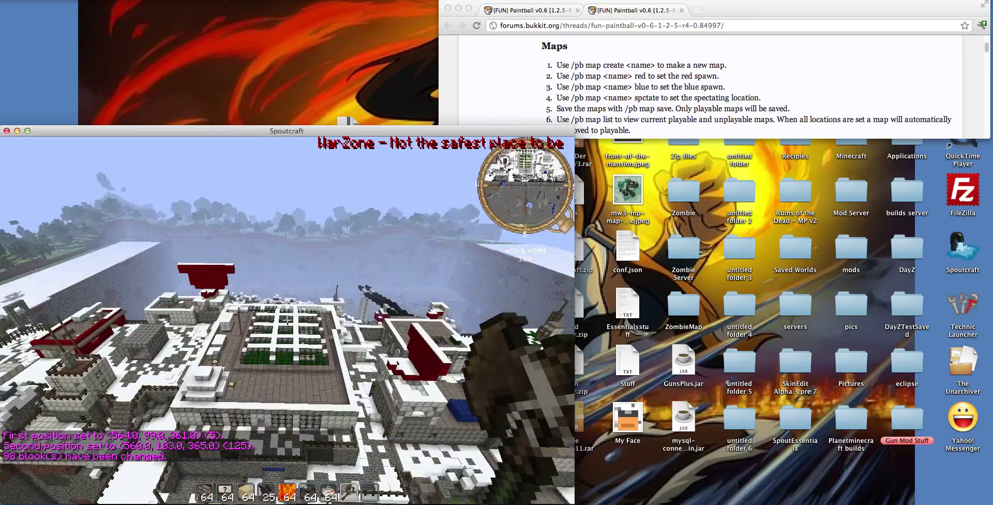
key("w")
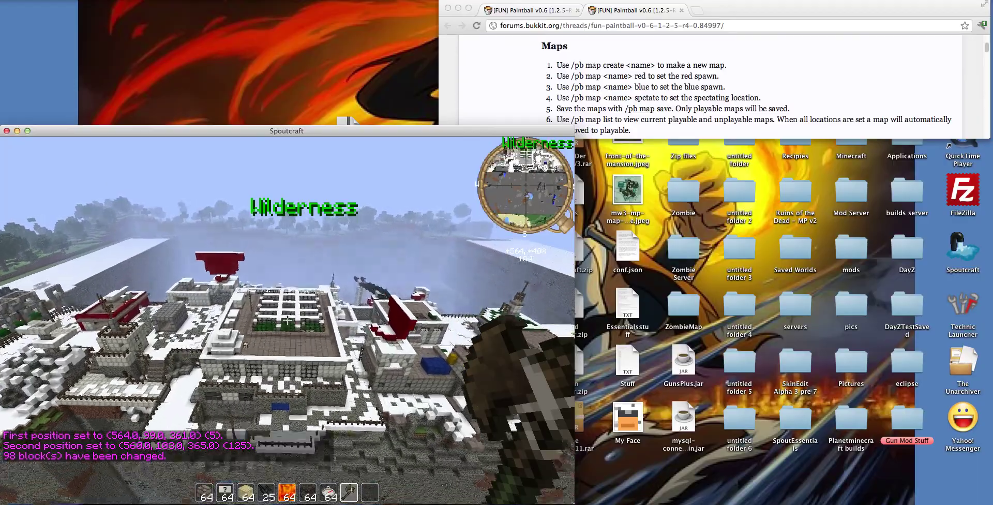
key("s")
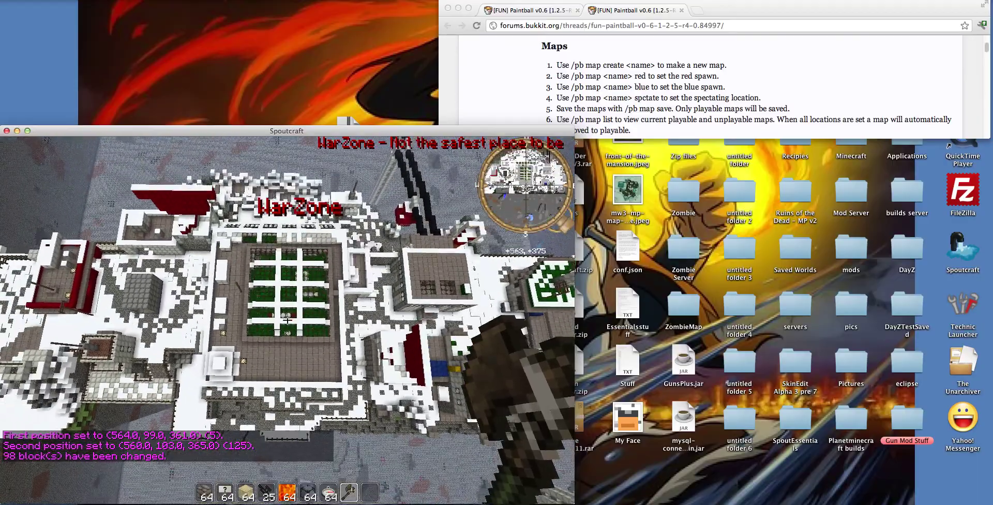
key("w")
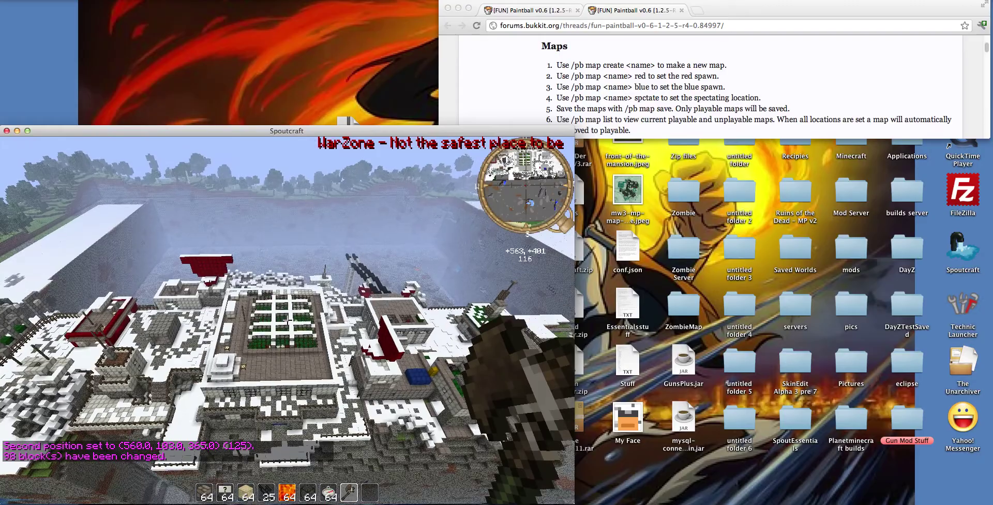
key("w")
key("slash")
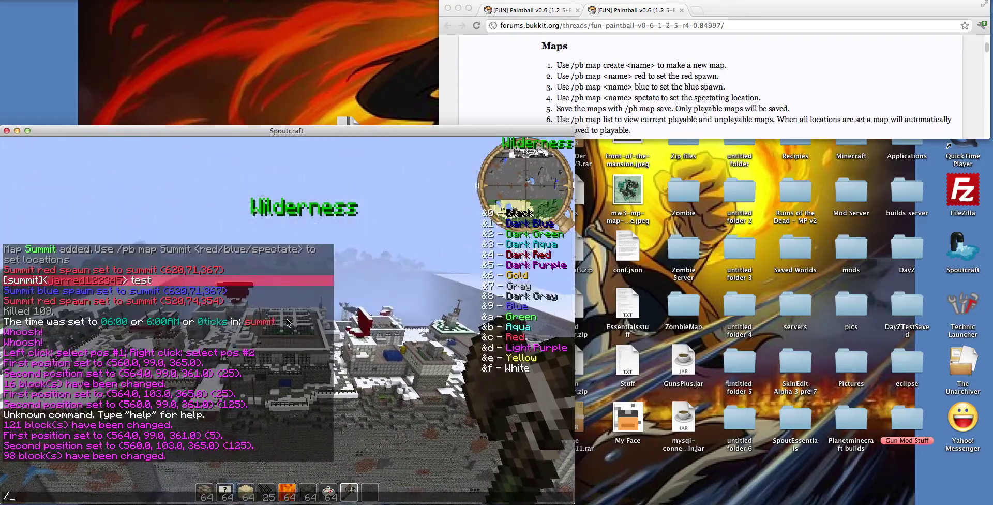
key("Escape")
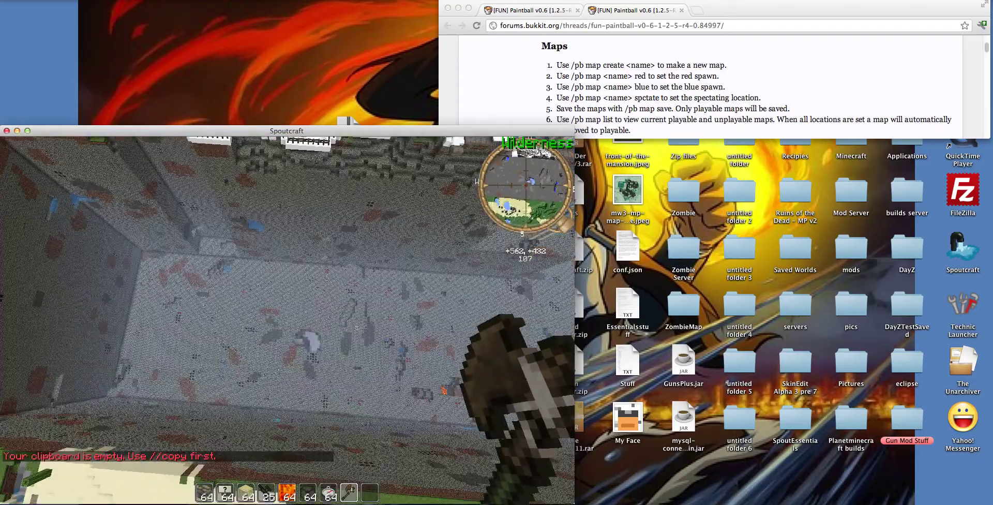
Restore the cleared glass box with //undo and copy it to the clipboard with //copy
key("t")
type("//u")
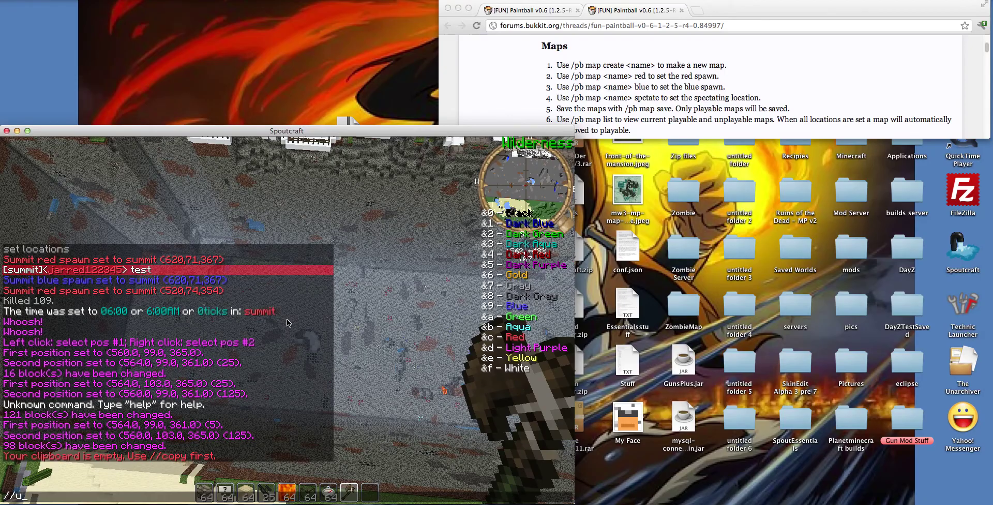
type("ndo")
key("Return")
key("slash")
type("/copy")
key("Return")
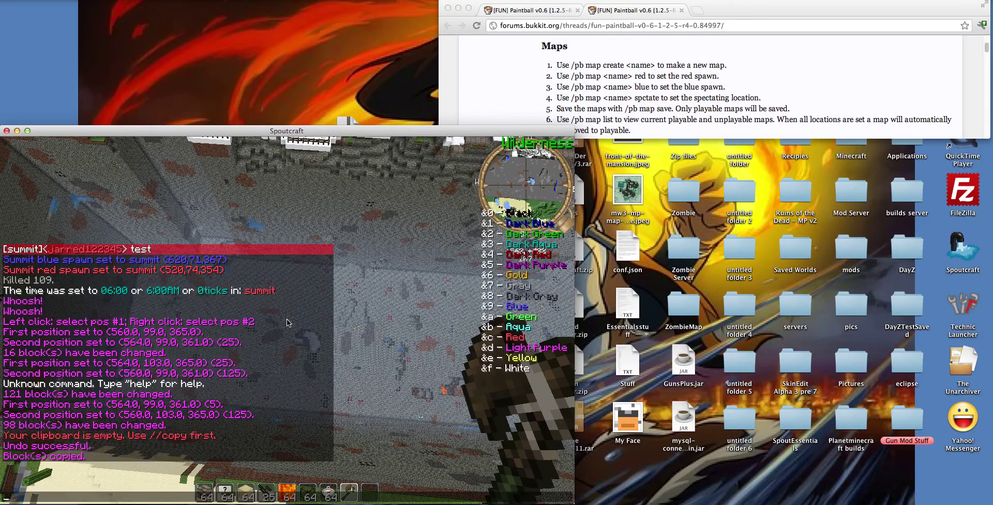
key("Escape")
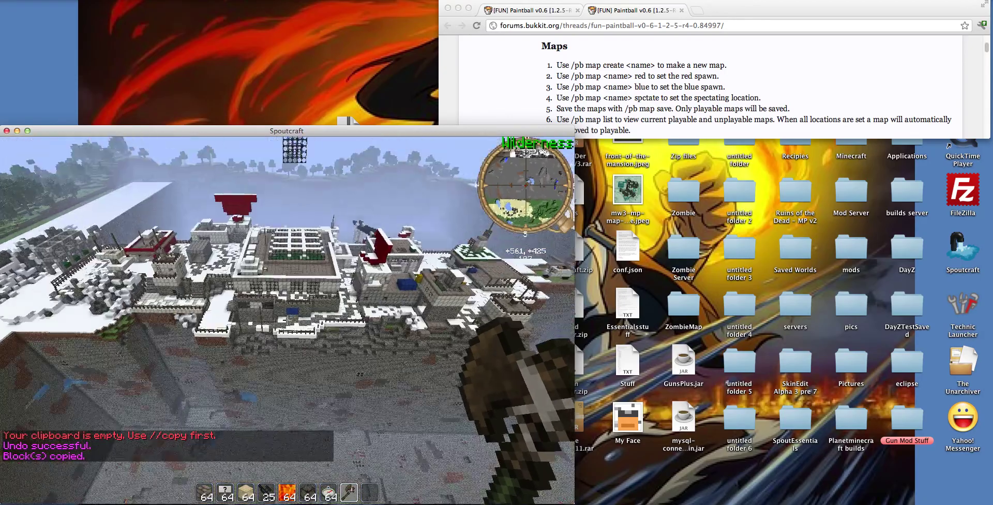
Copy the glass box again from close in front of it and place the copy beyond the map's edge with //paste
key("w")
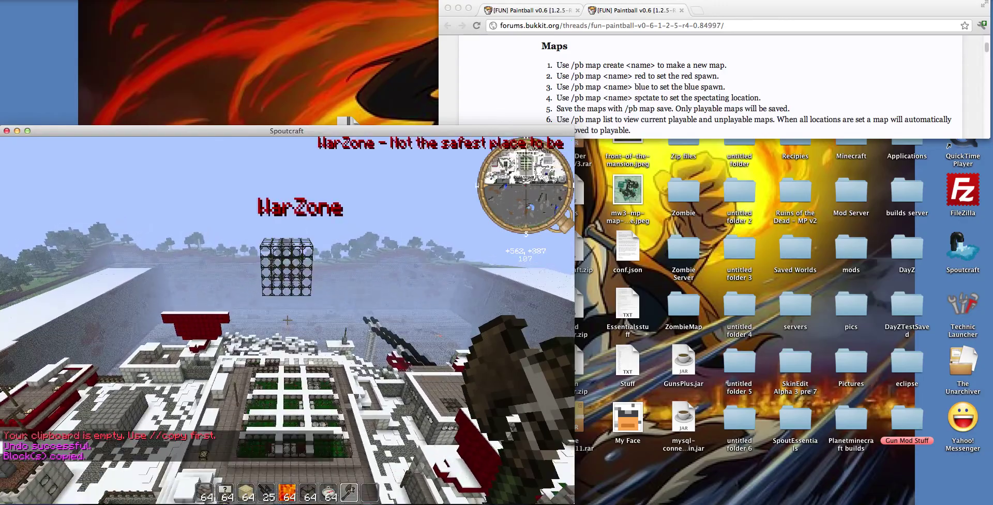
key("slash")
type("//c")
key("Escape")
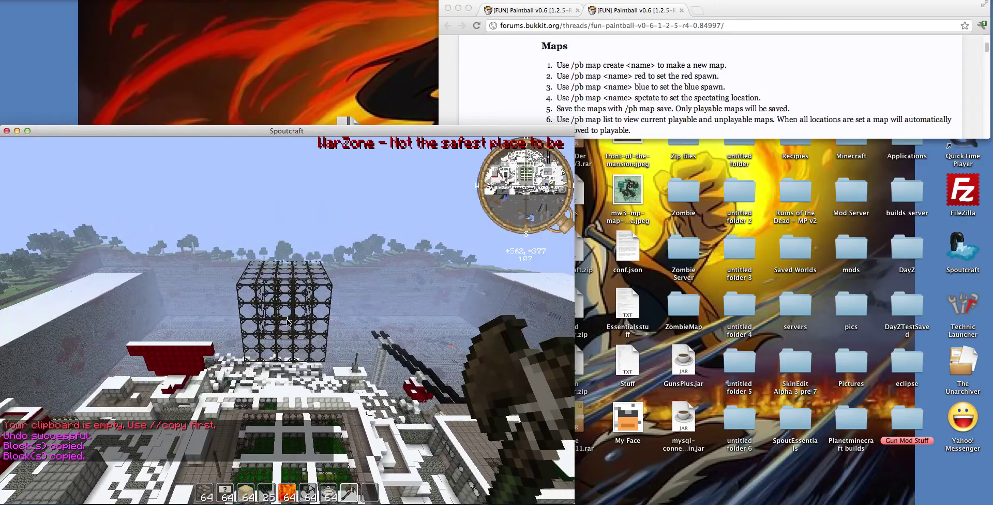
key("s")
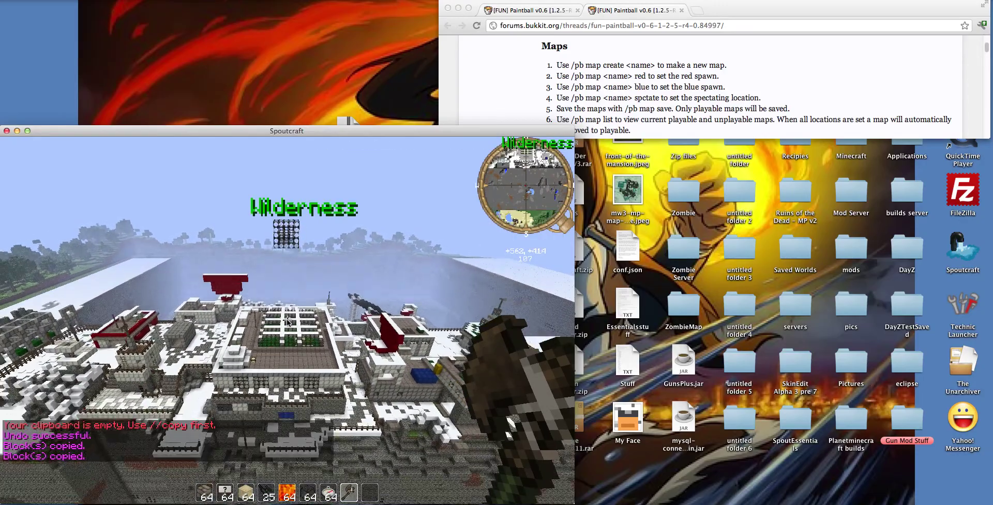
type("t//paste")
key("Return")
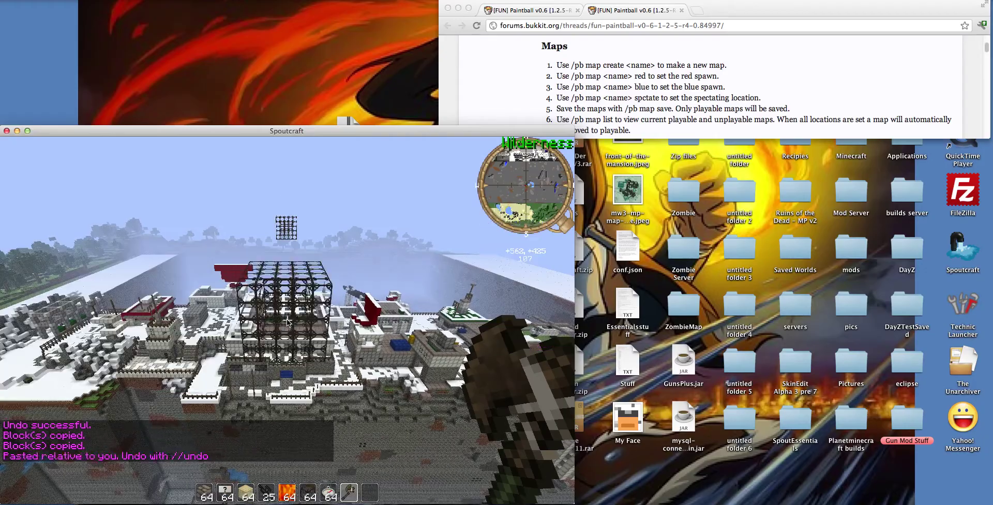
Claim the land around the pasted glass box as SafeZone with /f claim
key("w")
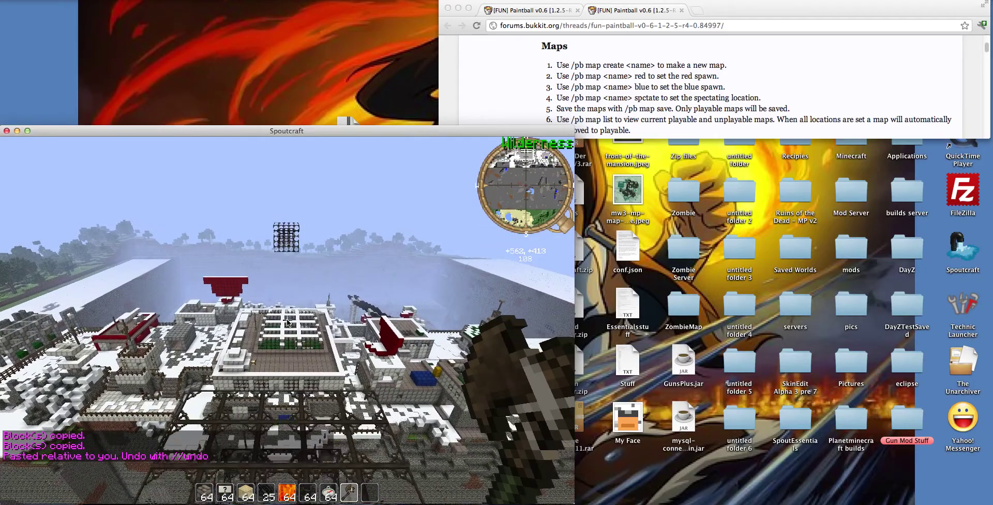
key("slash")
type("f cl")
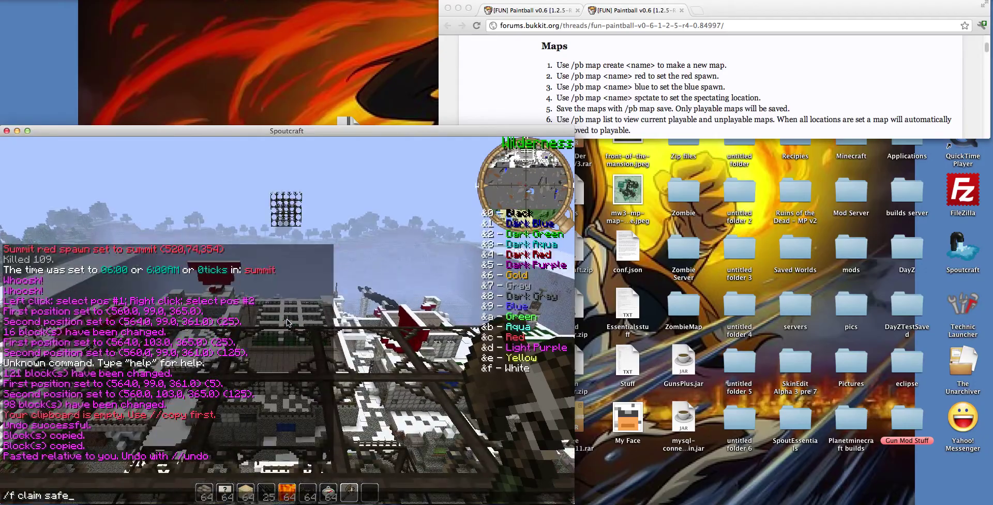
type("aim safe")
key("Return")
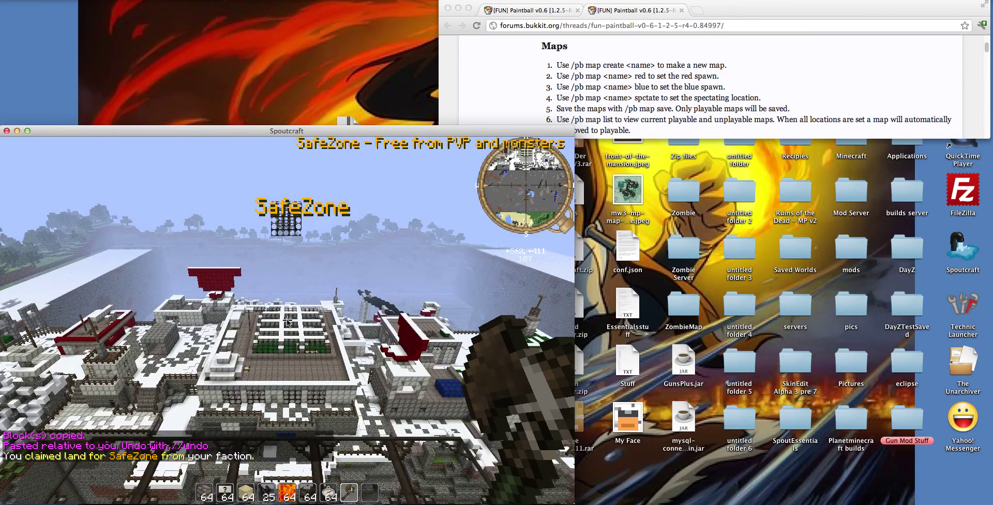
Clear the original glass box above the map with //set air
type("t/set")
key("Return")
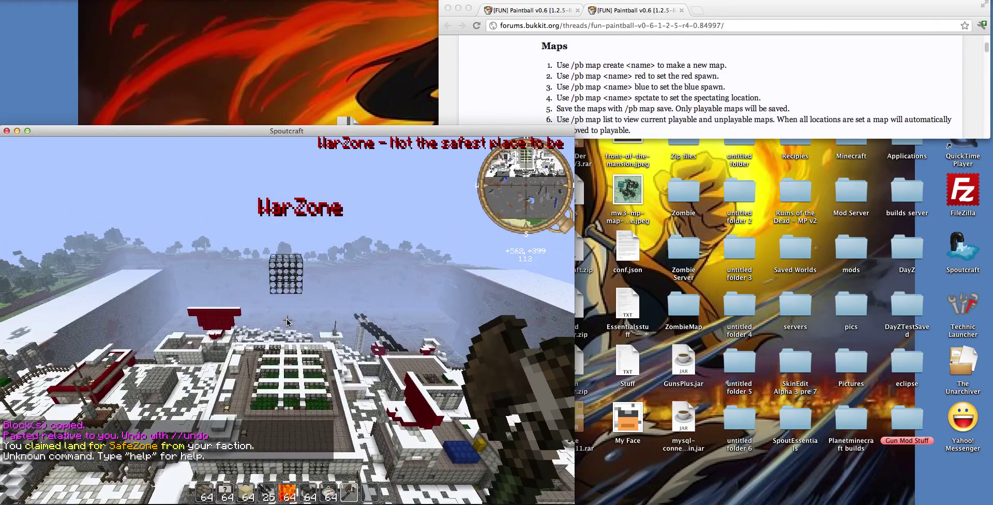
type("t//set a")
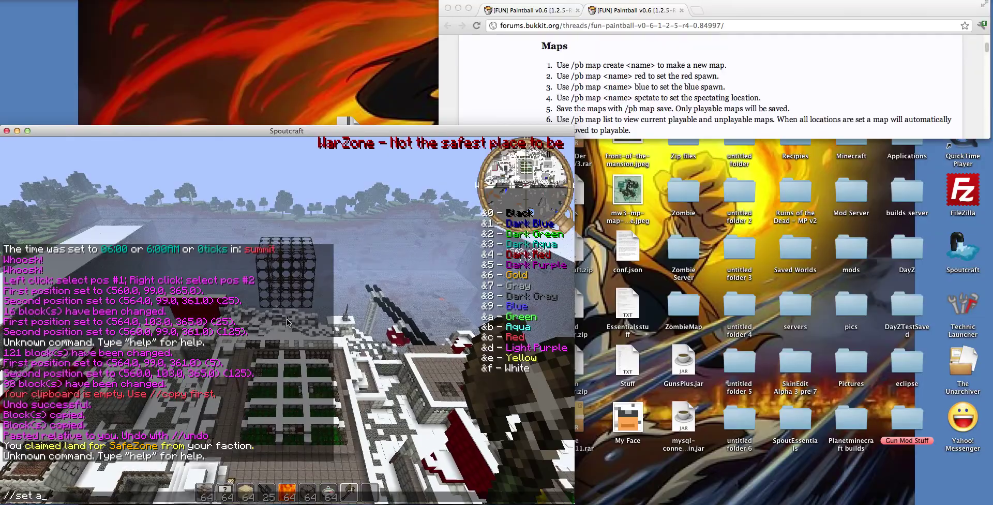
type("ir")
key("Return")
Fly to the pasted glass box and get inside it with the compass in hand, facing the map
key("w")
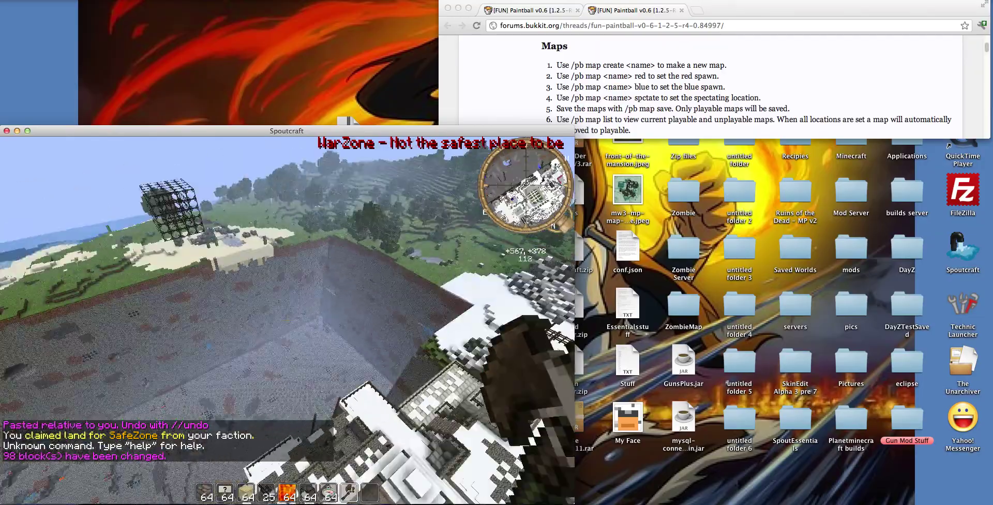
key("w")
scroll(287, 320, "up", 3)
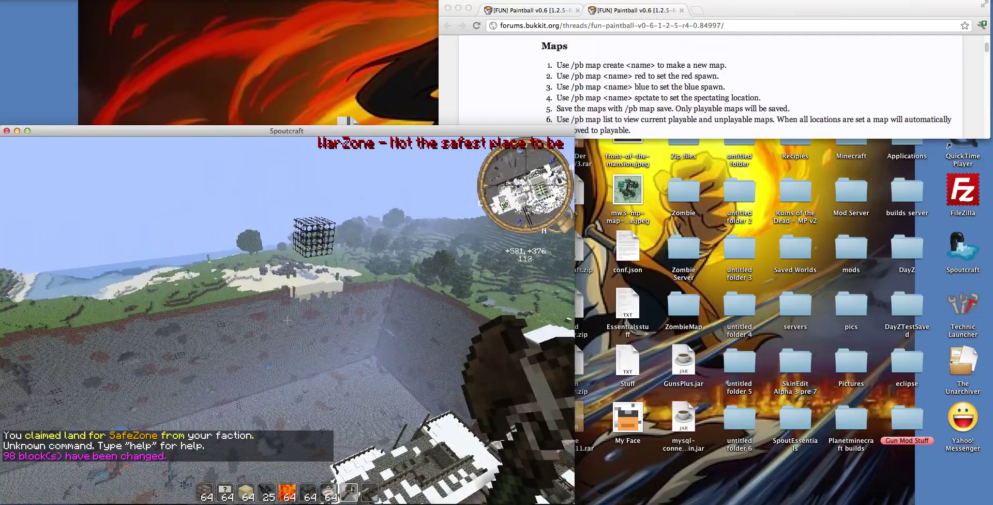
scroll(287, 320, "down", 2)
key("w")
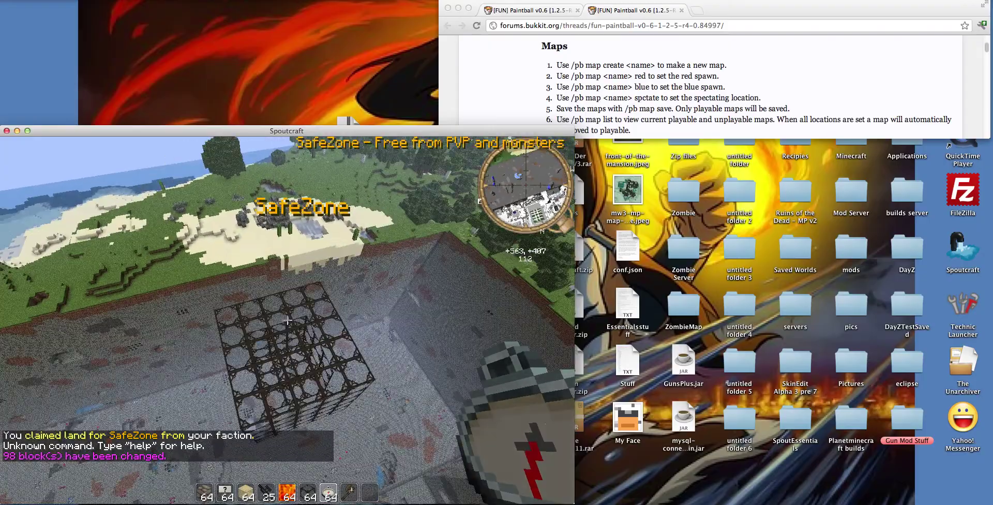
key("shift")
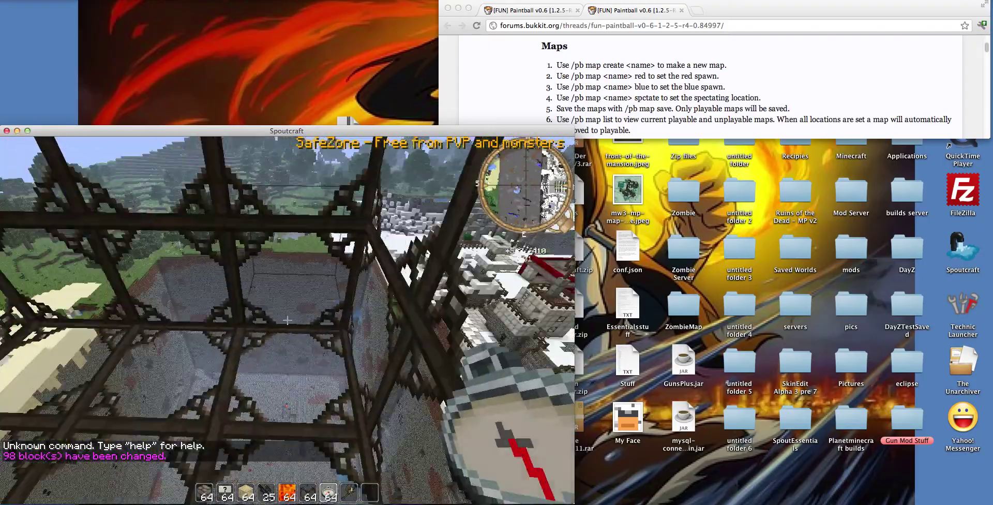
key("s")
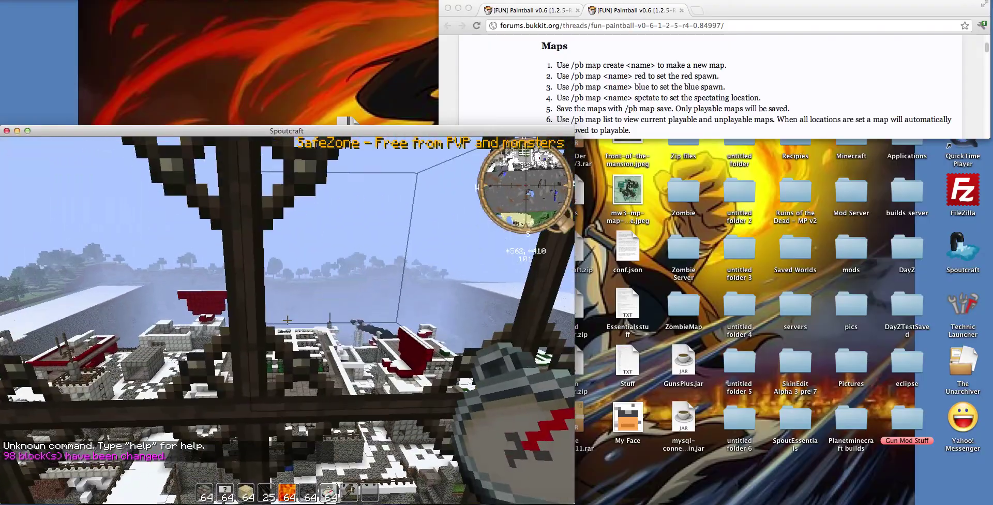
Try to set Summit's spectating location with /pb map Summit spctate
key("t")
key("slash")
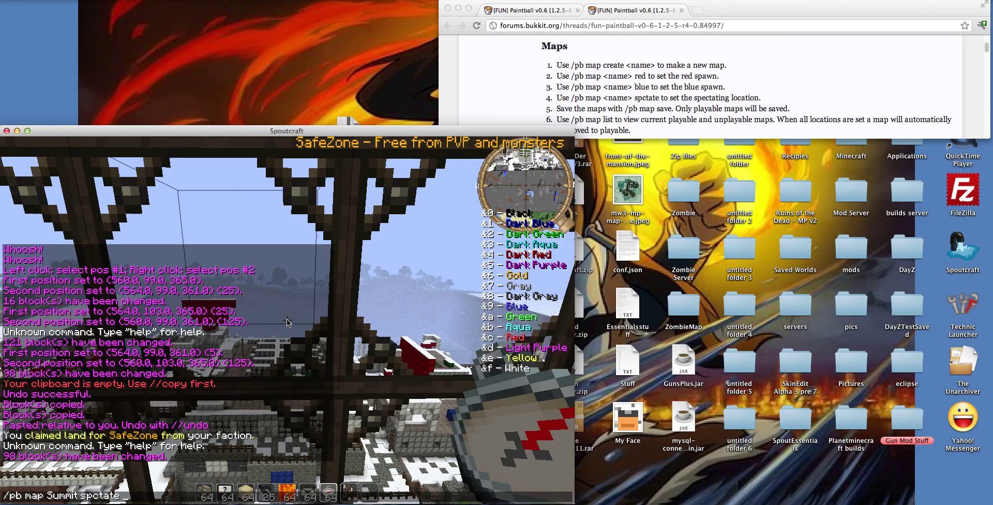
key("Return")
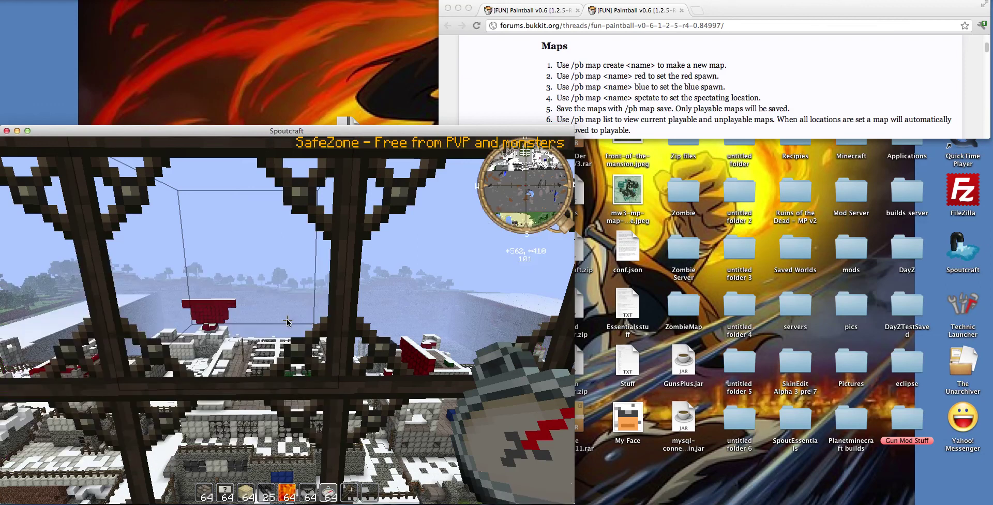
Send the chat message test and set Summit's spectating location inside the glass box with /pb map Summit Spectate
key("t")
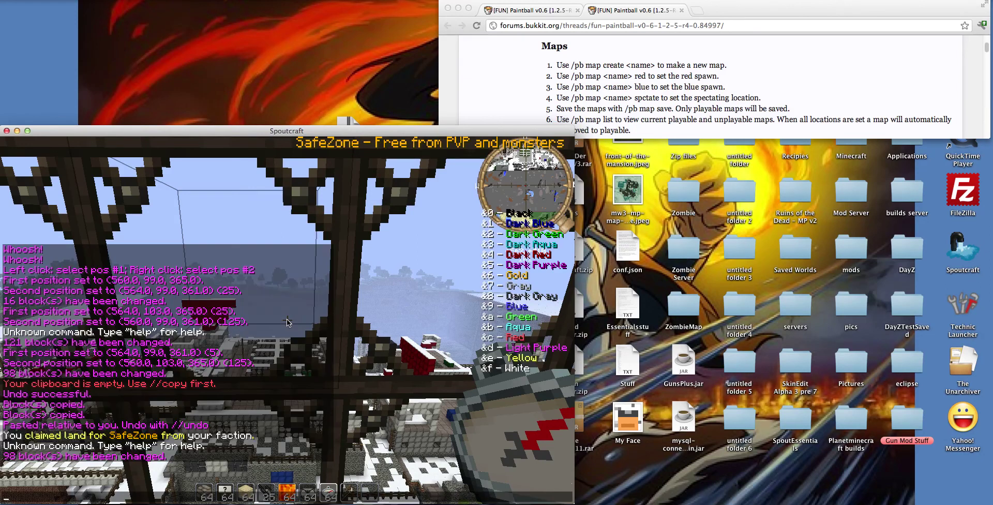
key("Escape")
type("t Spectatest")
key("Return")
key("slash")
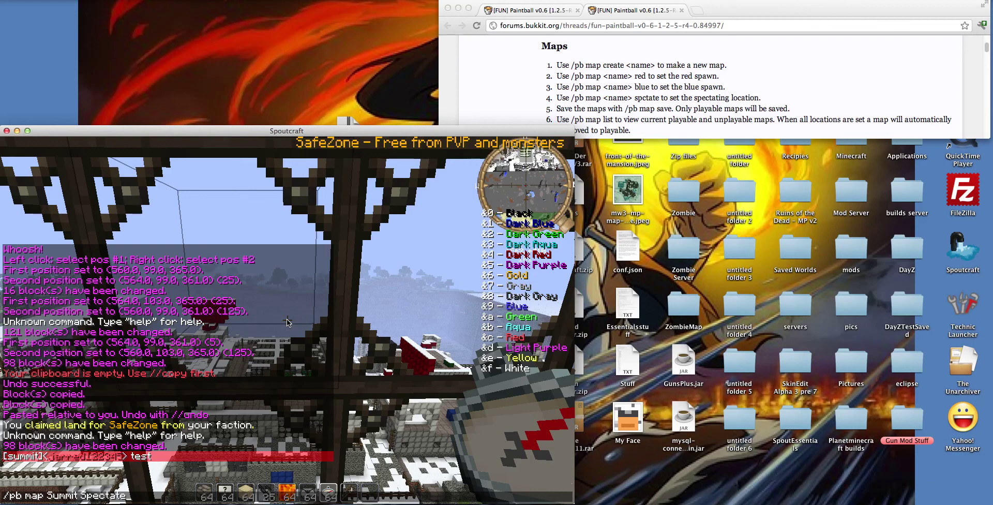
key("Return")
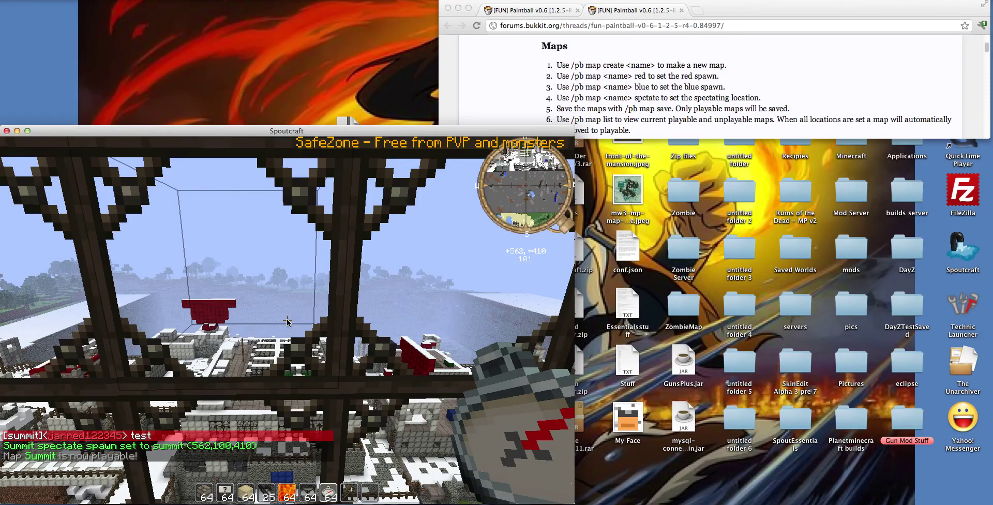
Leave the glass box through its roof and list the usable and unusable maps with /pb map list
key("s")
key("space")
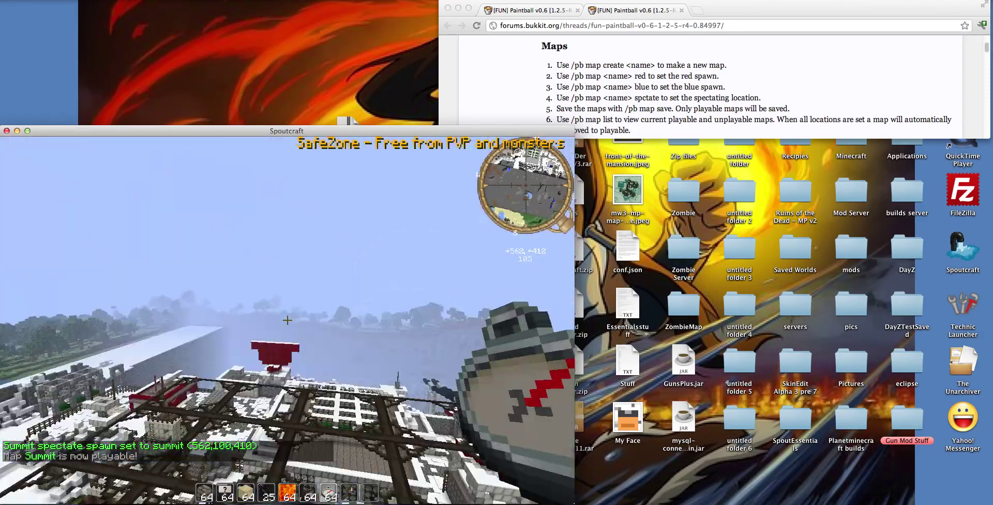
key("space")
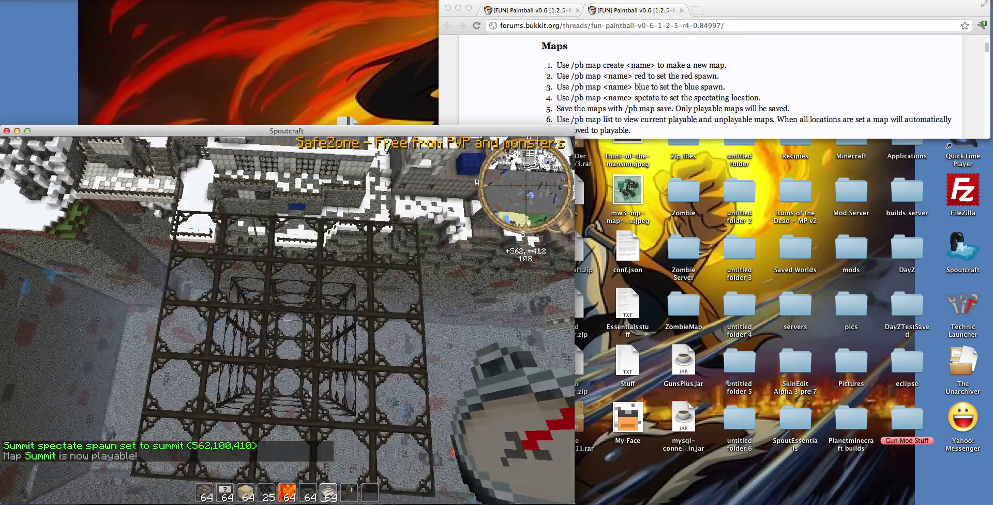
type("/pb ma")
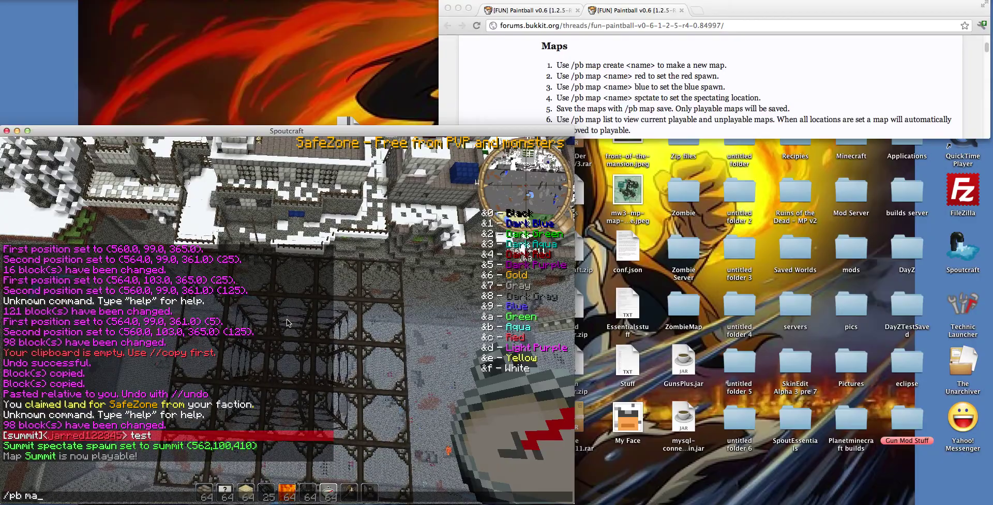
type("p list")
key("Return")
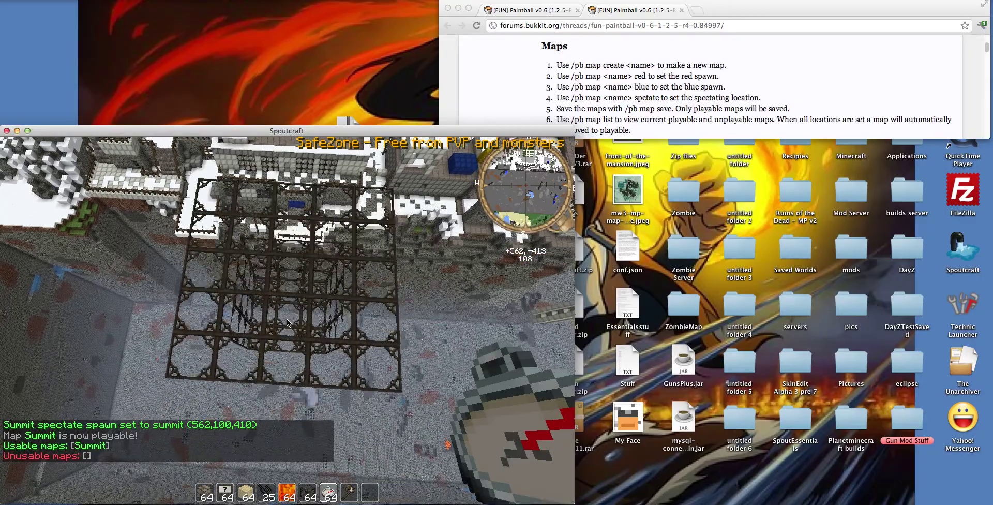
key("w")
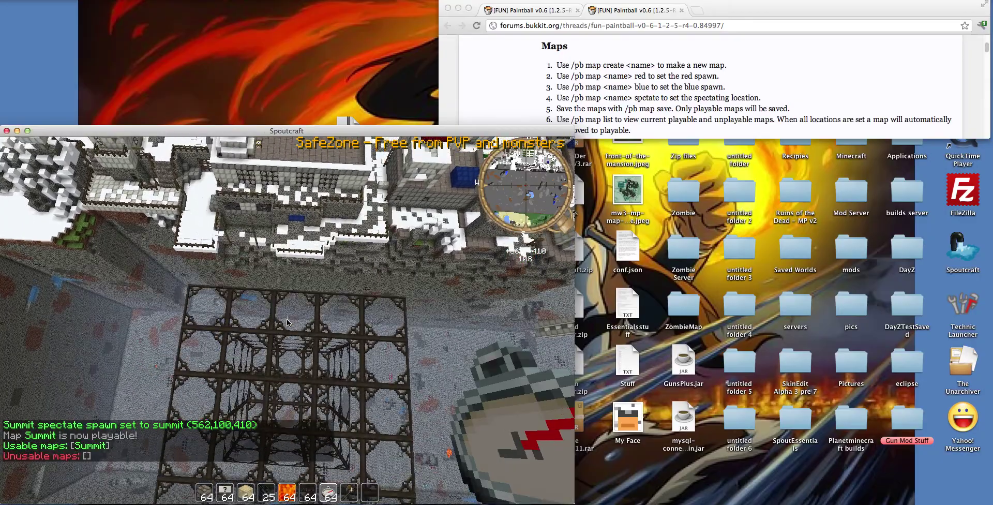
key("space")
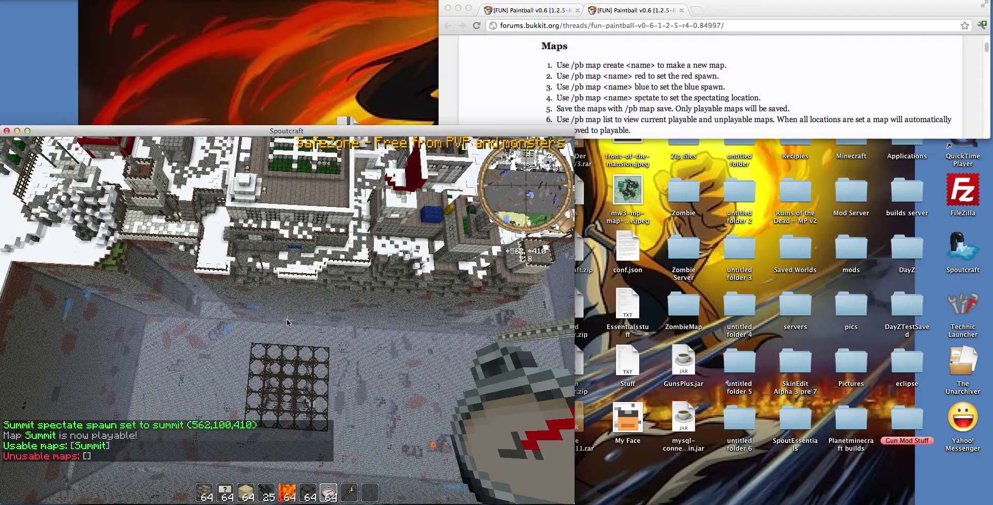
key("d")
key("shift")
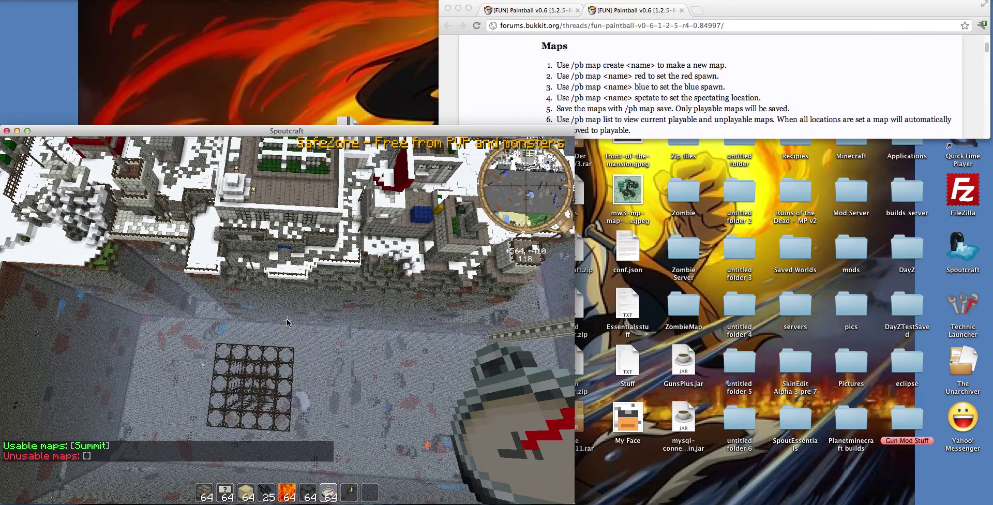
Look up the paintball game commands on the plugin's forum page and return to the game
key("Escape")
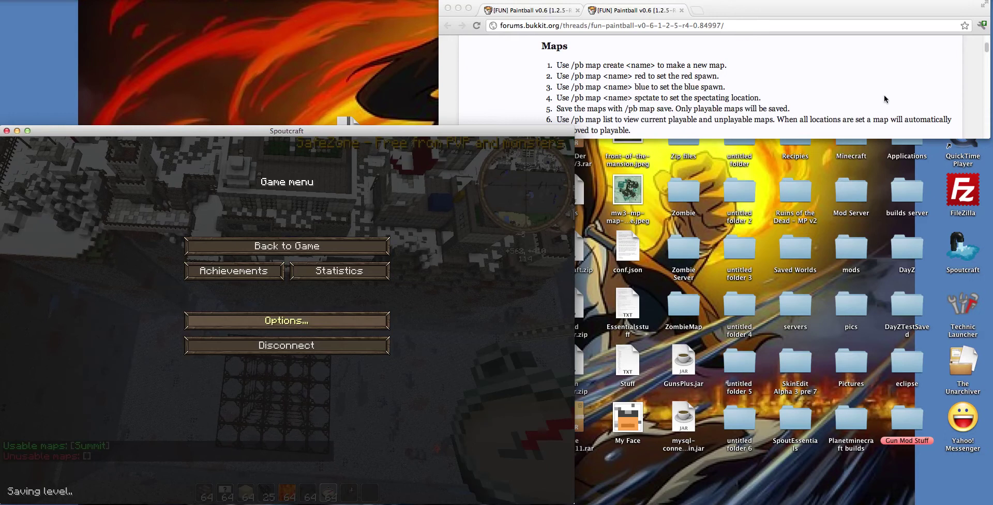
left_click(883, 95)
scroll(882, 97, "down", 10)
scroll(880, 100, "down", 10)
scroll(880, 99, "up", 4)
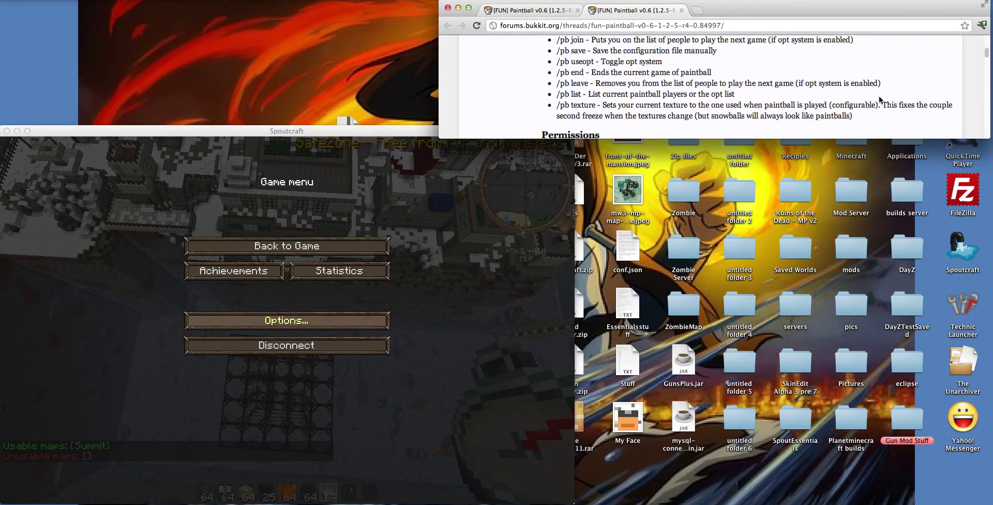
scroll(880, 100, "up", 3)
scroll(880, 99, "down", 1)
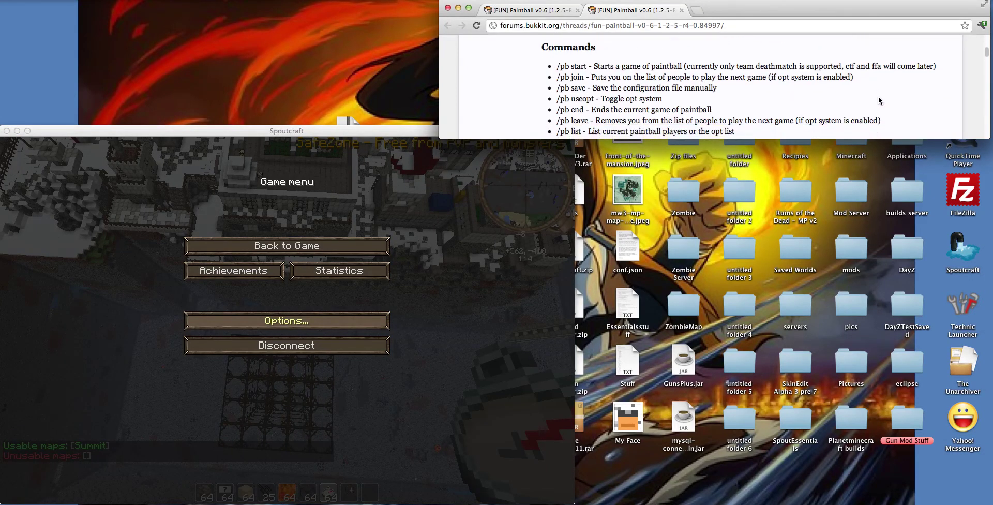
left_click(177, 230)
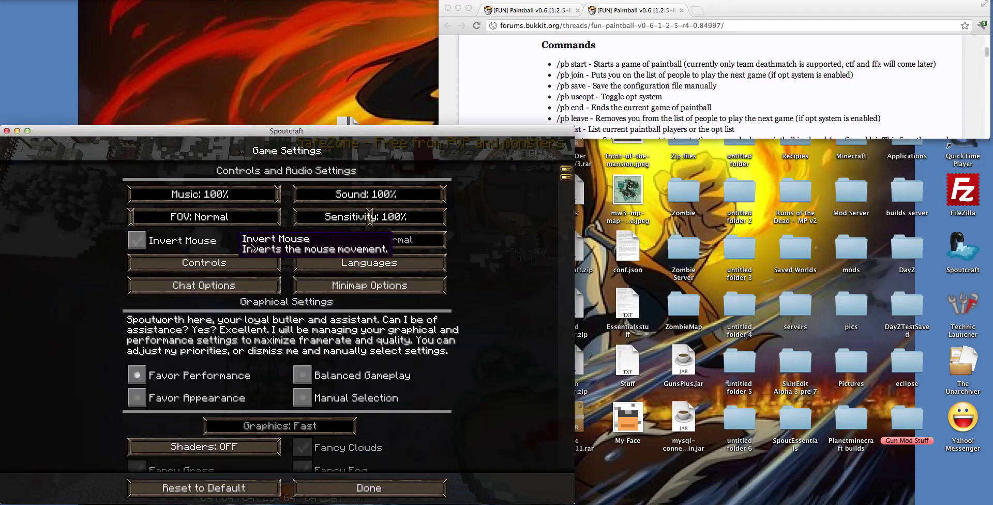
left_click(356, 487)
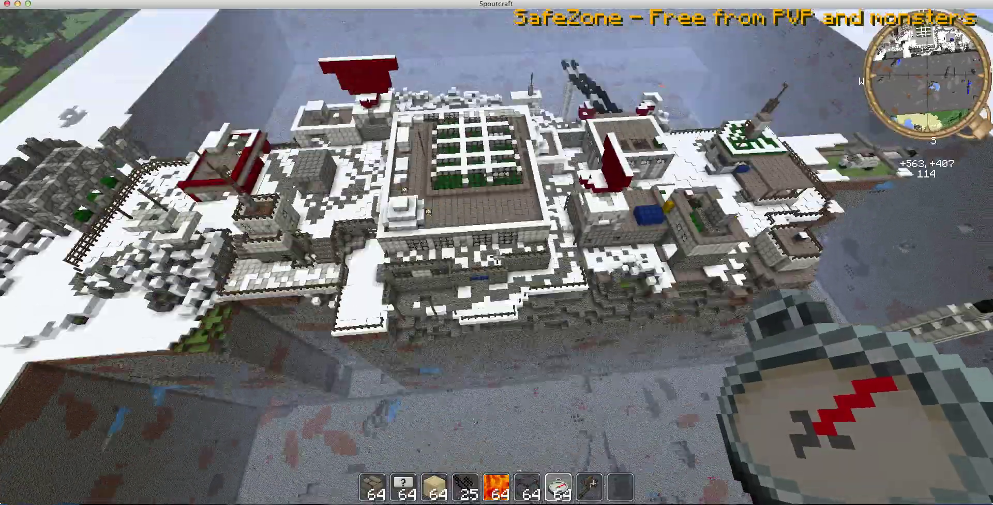
Fly across to the east end of the Summit map and face back over its buildings
key("d")
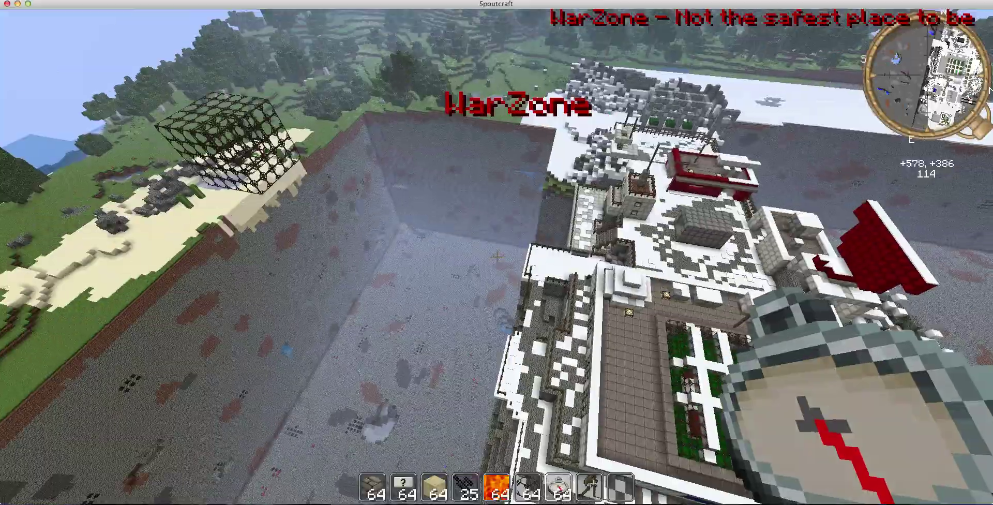
key("Escape")
left_click(540, 164)
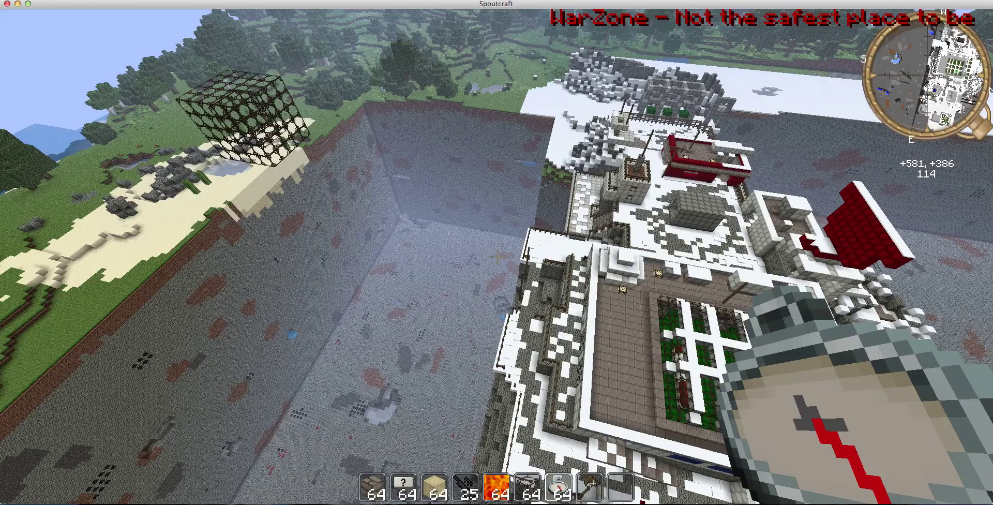
key("s")
key("d")
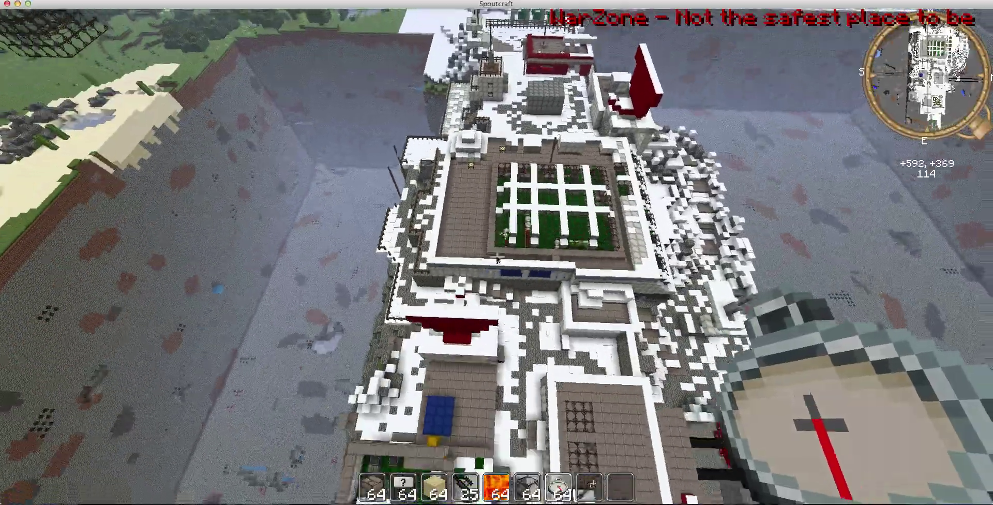
Opt in to paintball with /pb join and start a game with /pb start
key("slash")
type("pb join")
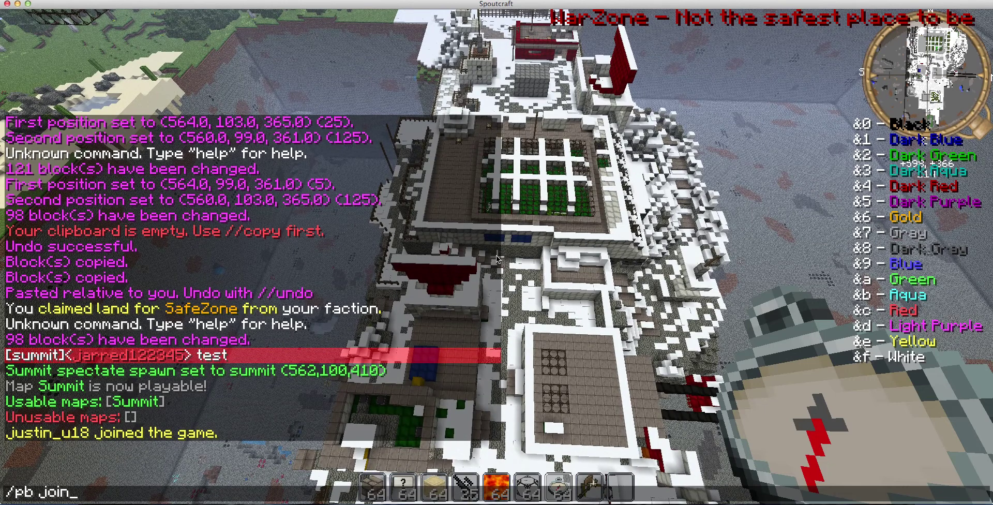
key("Return")
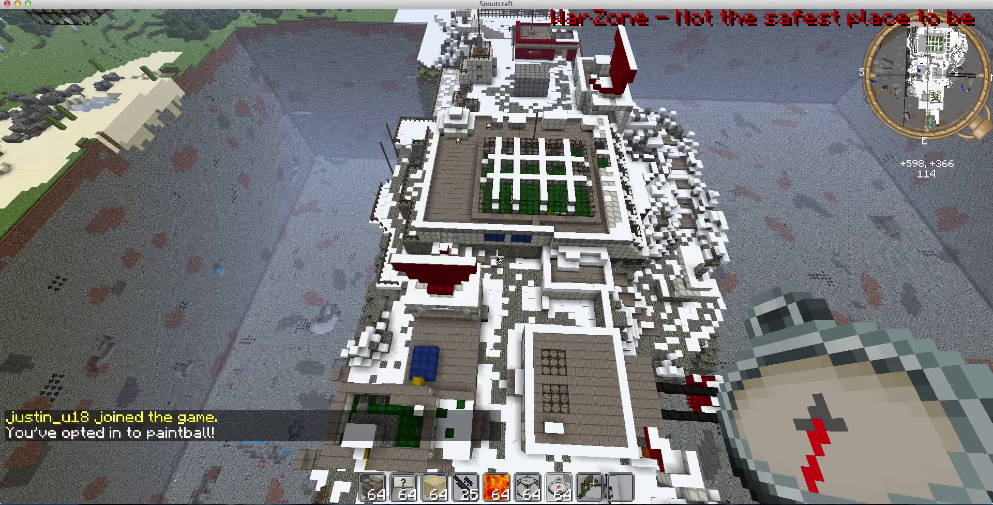
key("slash")
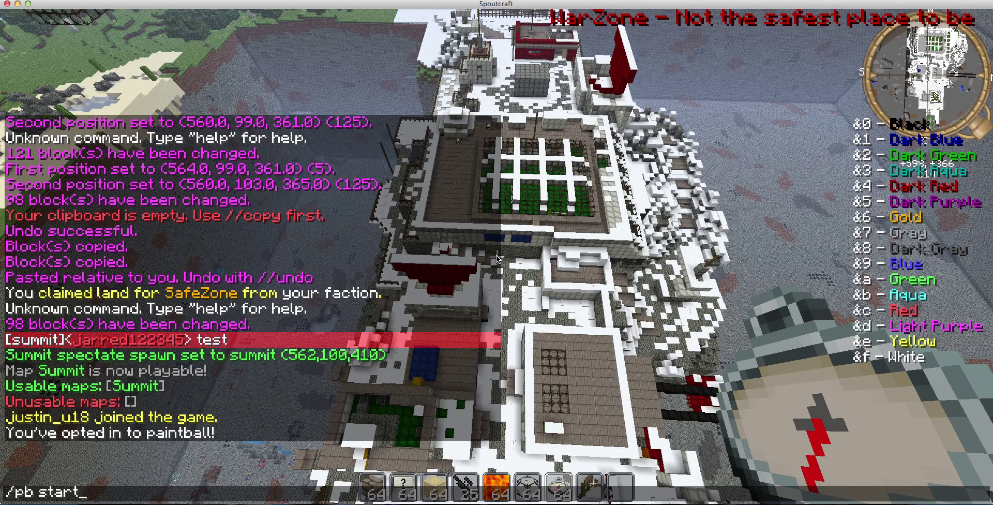
key("Return")
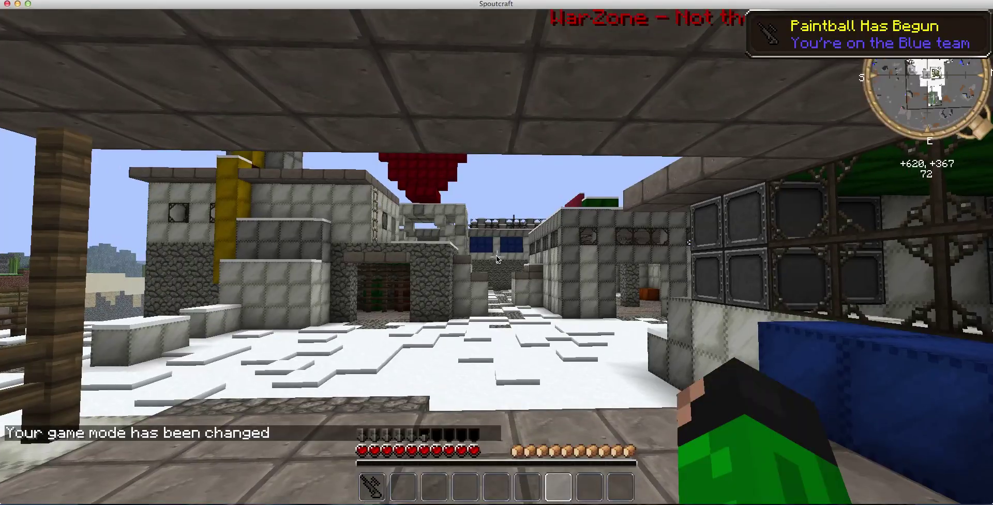
Walk from the blue spawn across the snowy yard into the alley, gun in hand, and cycle through the camera views
key("w")
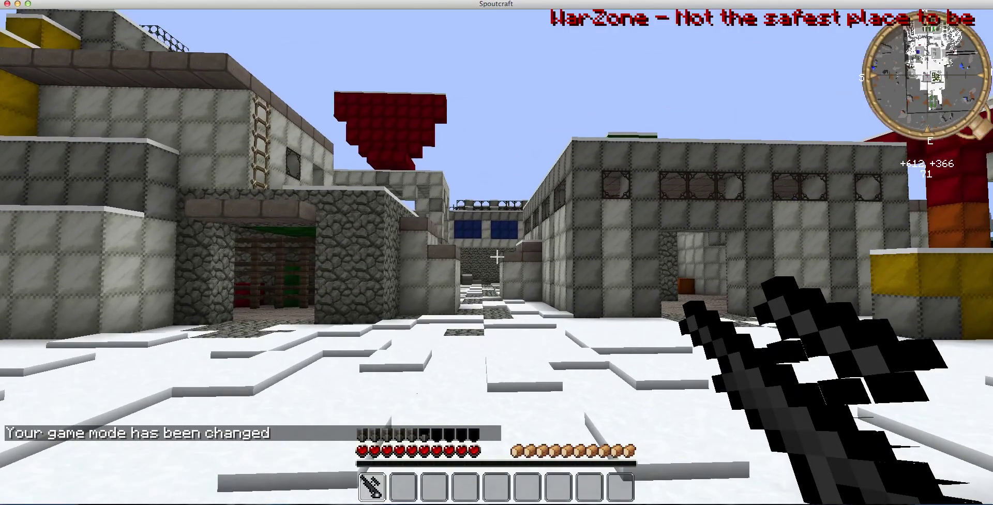
key("w")
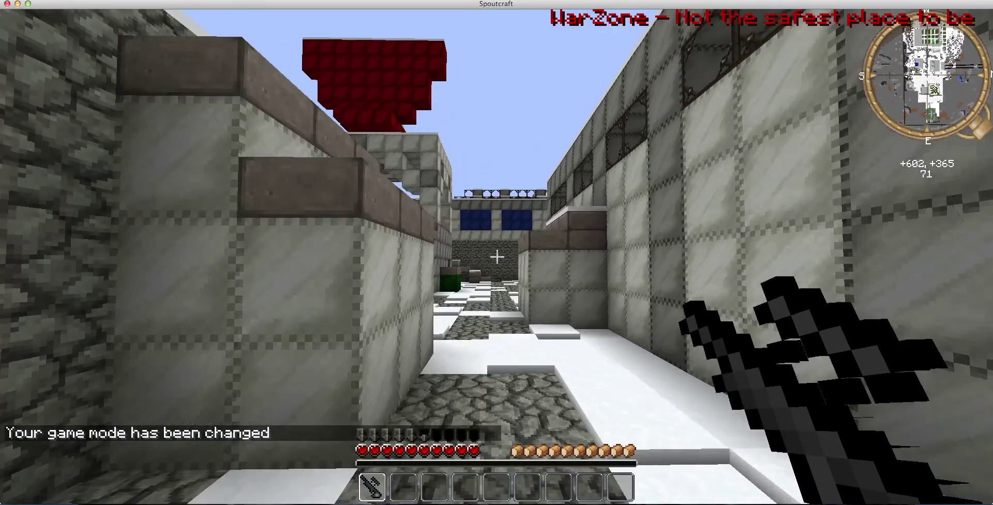
key("F5")
key("F5")
key("F5")
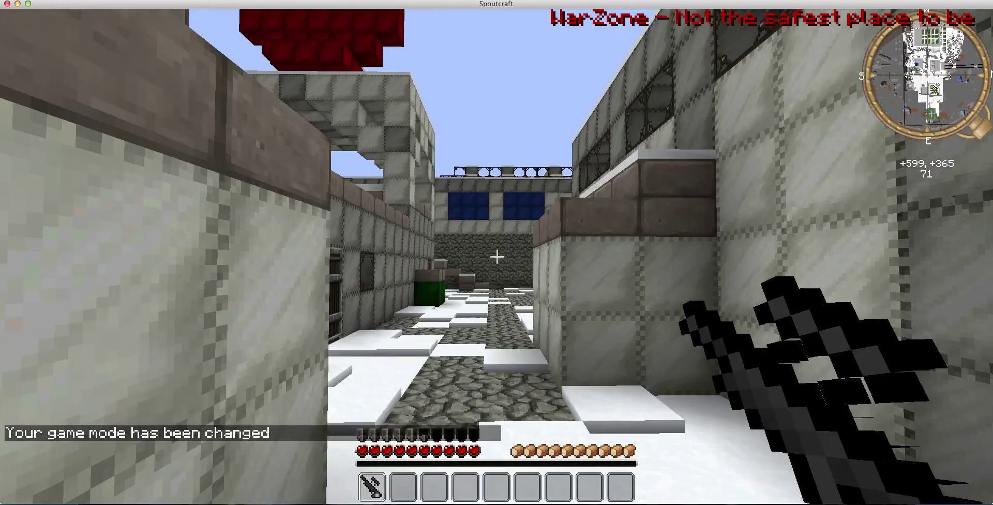
Take off the diamond helmet and chestplate worn by the character
key("e")
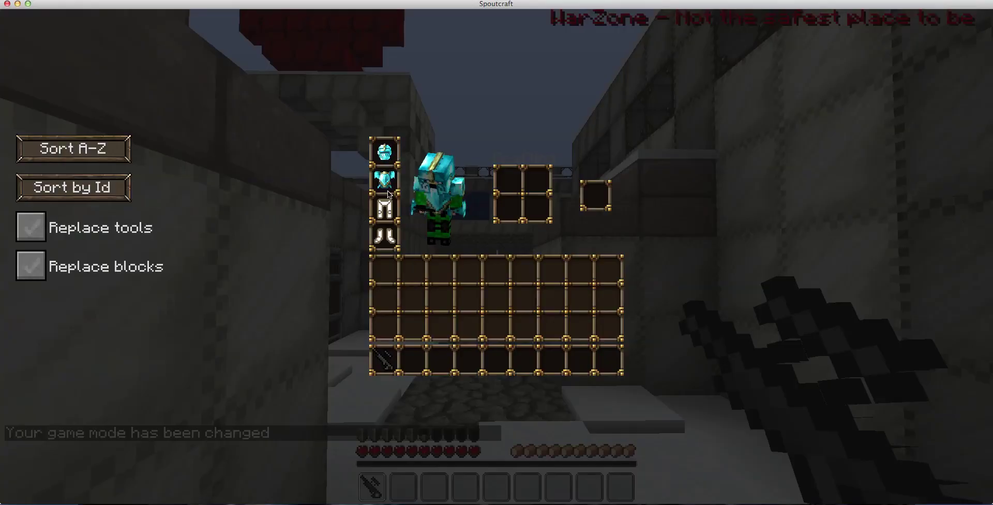
left_click(385, 152)
key("e")
key("w")
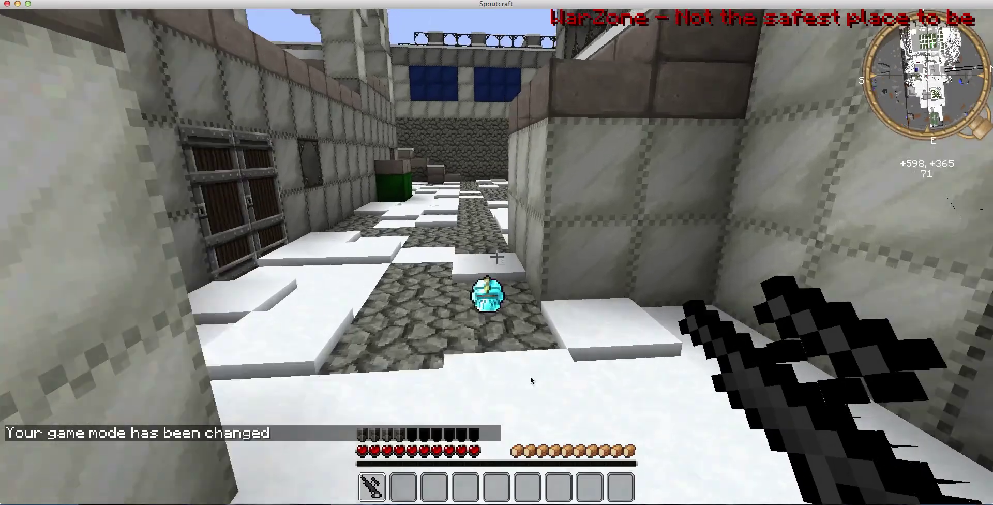
key("e")
left_click(388, 190)
key("e")
key("w")
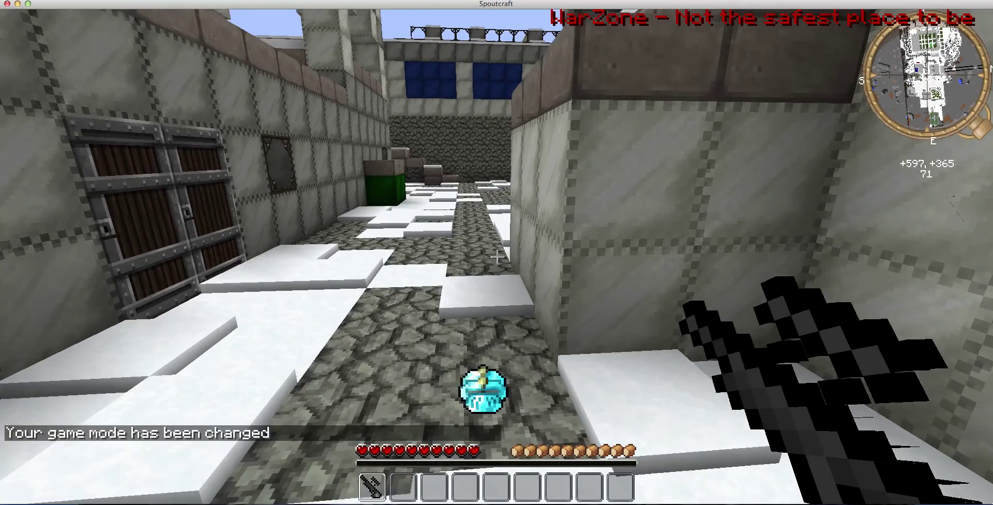
View the unarmoured character in third person and walk up the alley to the building with blue wall panels
key("F5")
key("F5")
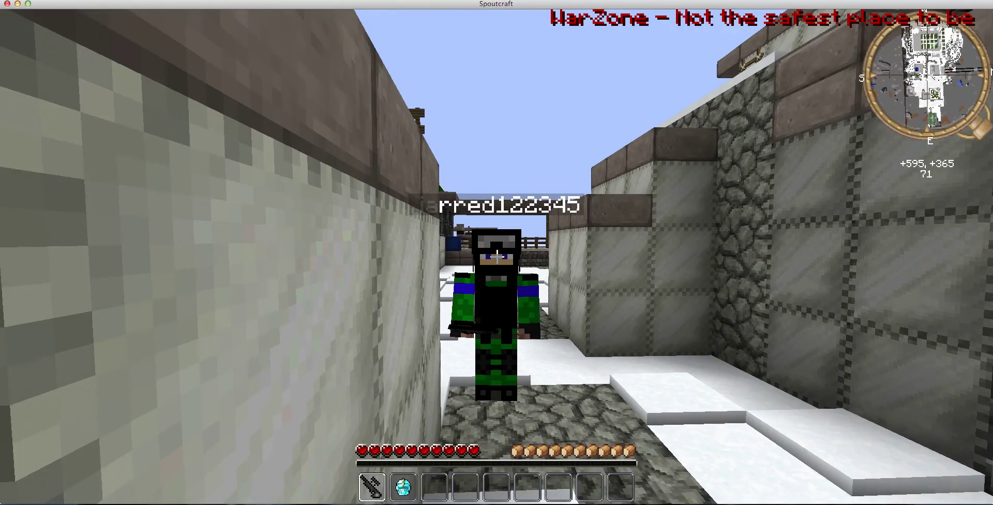
key("F5")
key("w")
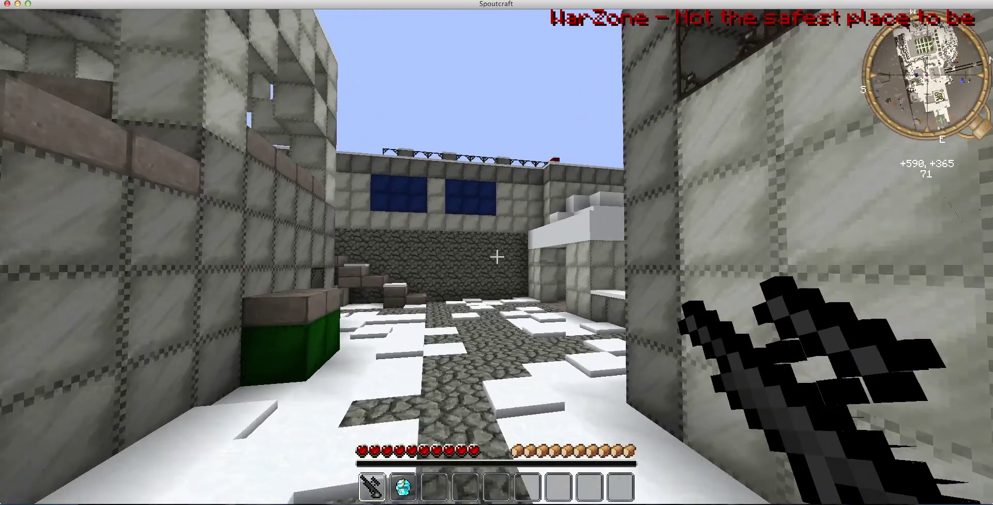
key("w")
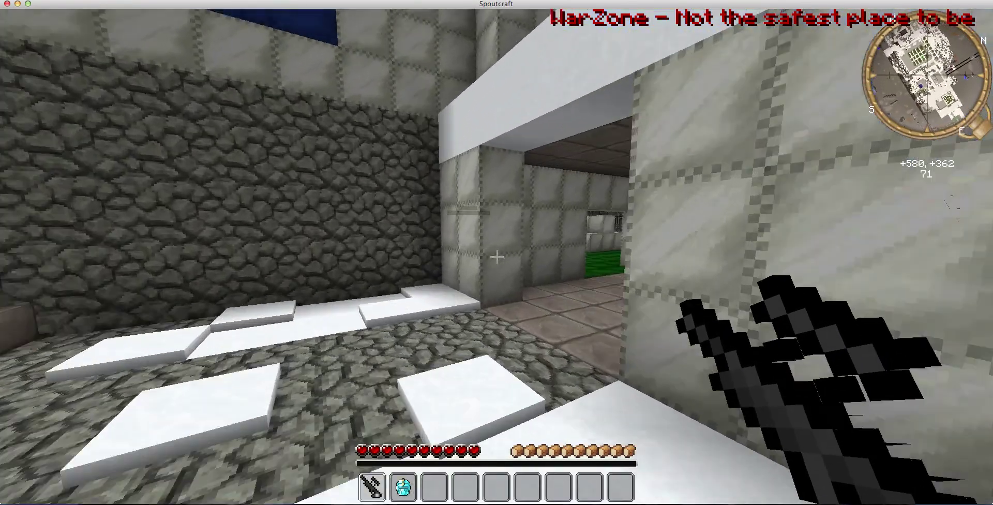
Enter the green-floored hall through the side room and locate the other player on the fenced balcony
key("w")
key("s")
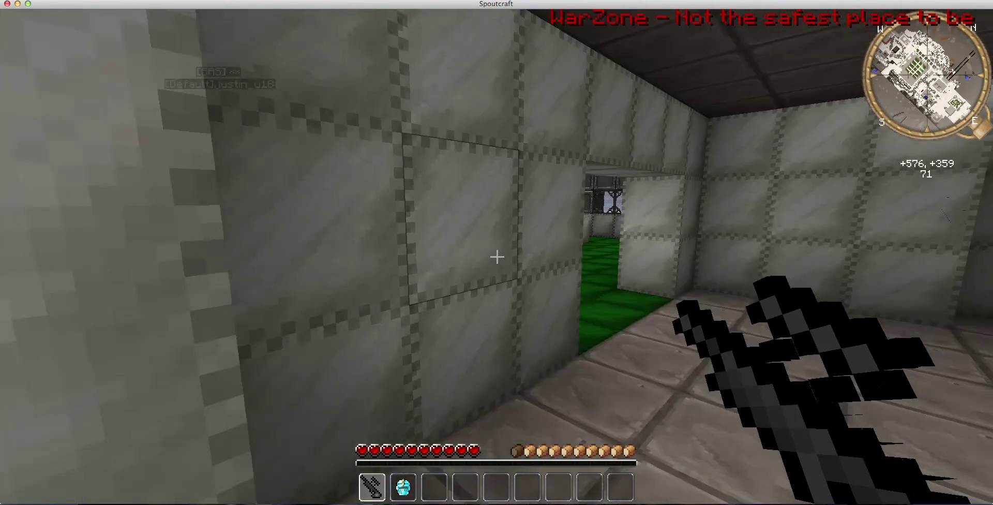
key("s")
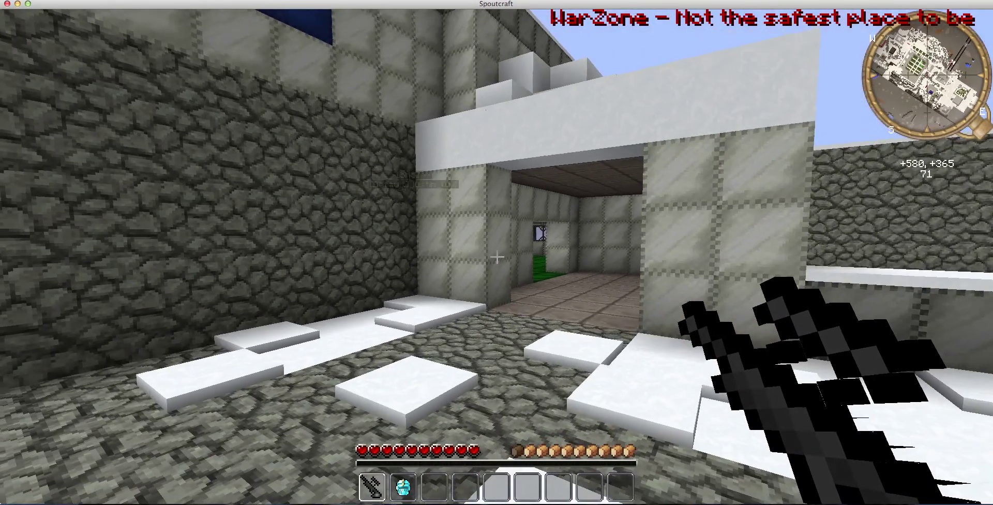
key("w")
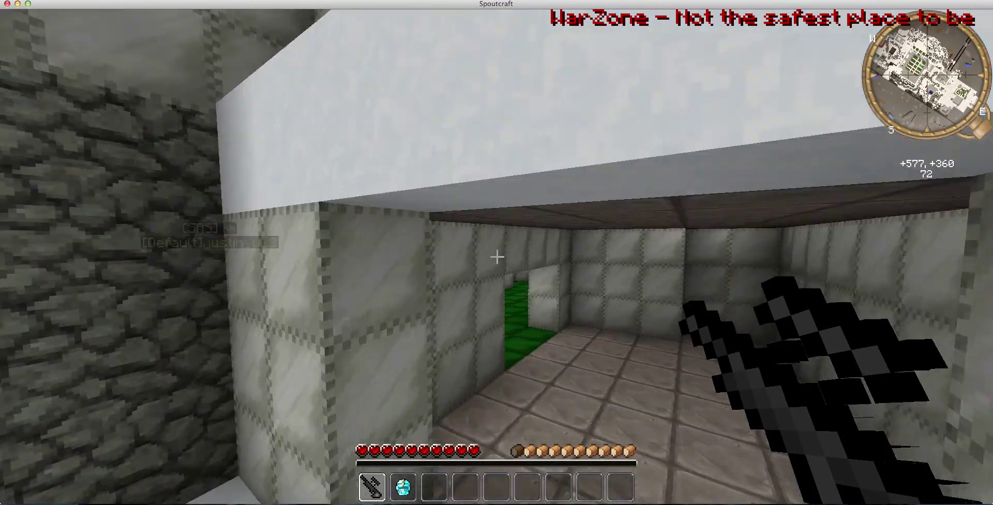
key("w")
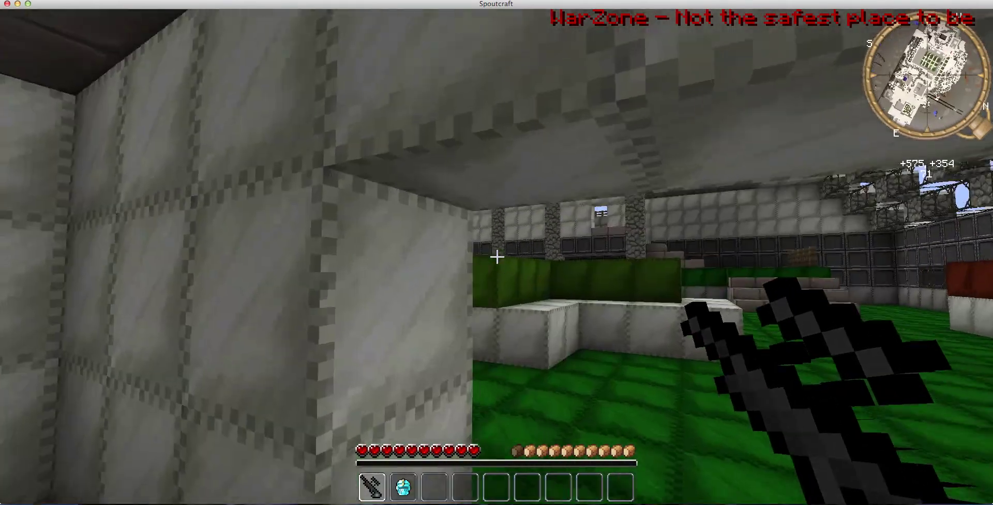
key("w")
key("s")
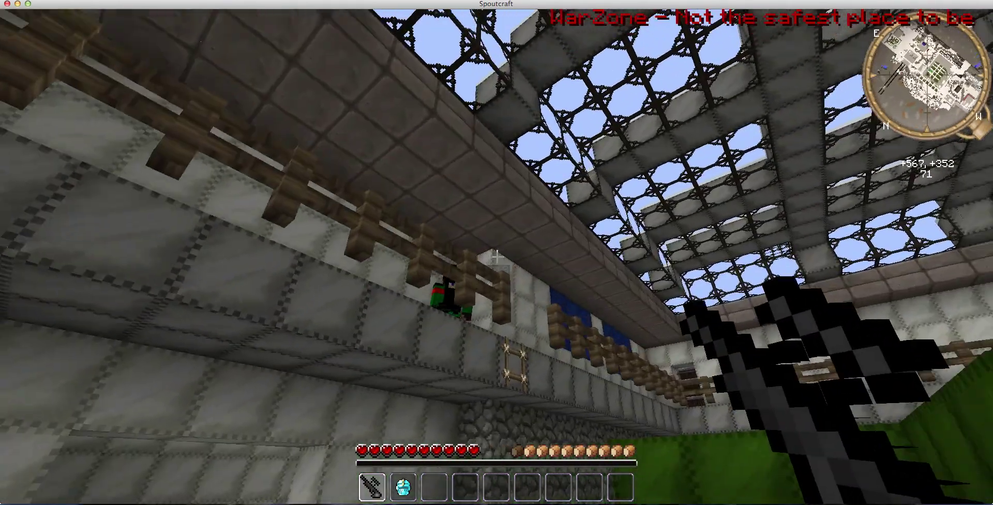
key("w")
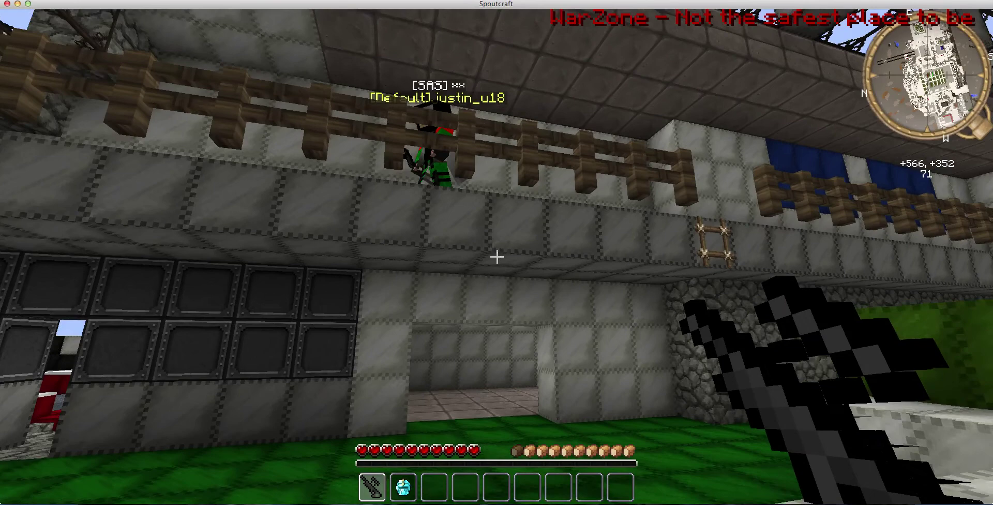
Leave the hall, go down the alley to the snowy yard and turn back toward the blue wall panels
key("w")
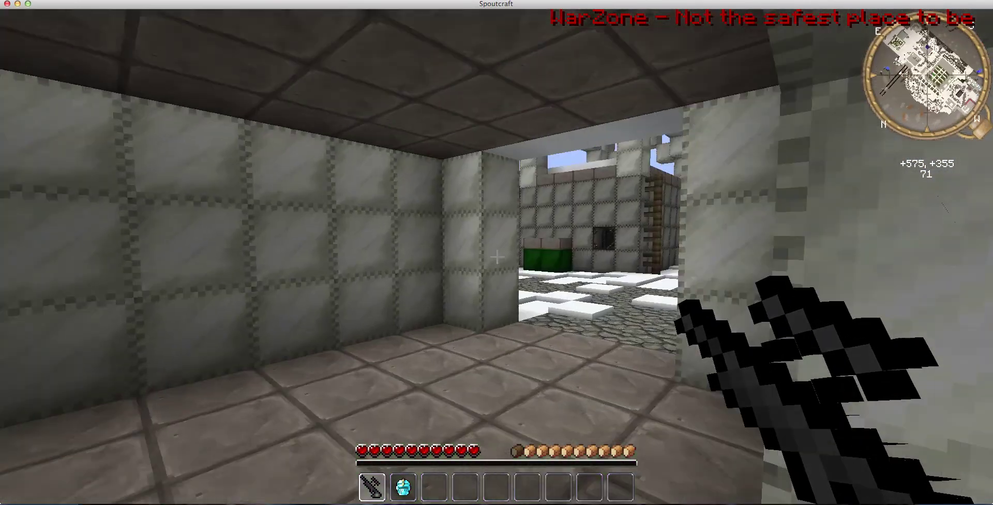
key("w")
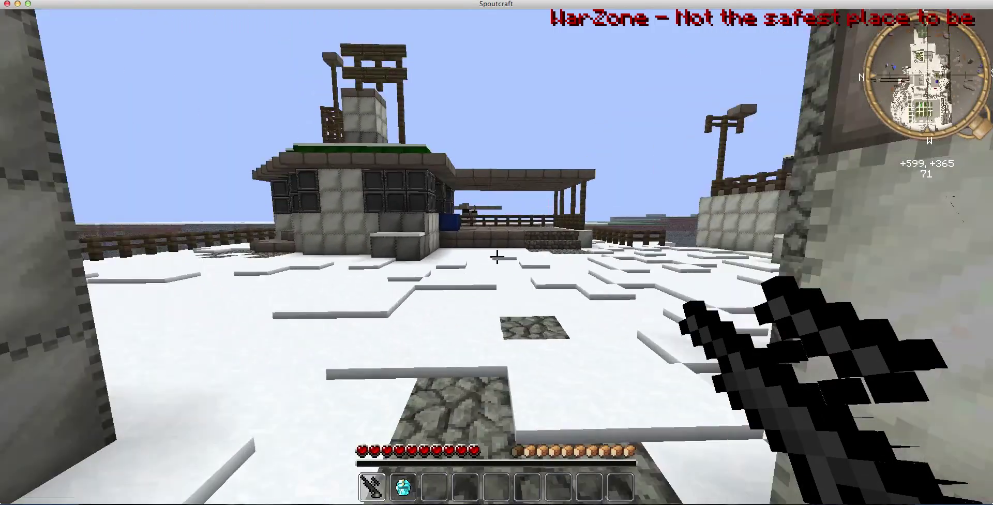
key("w")
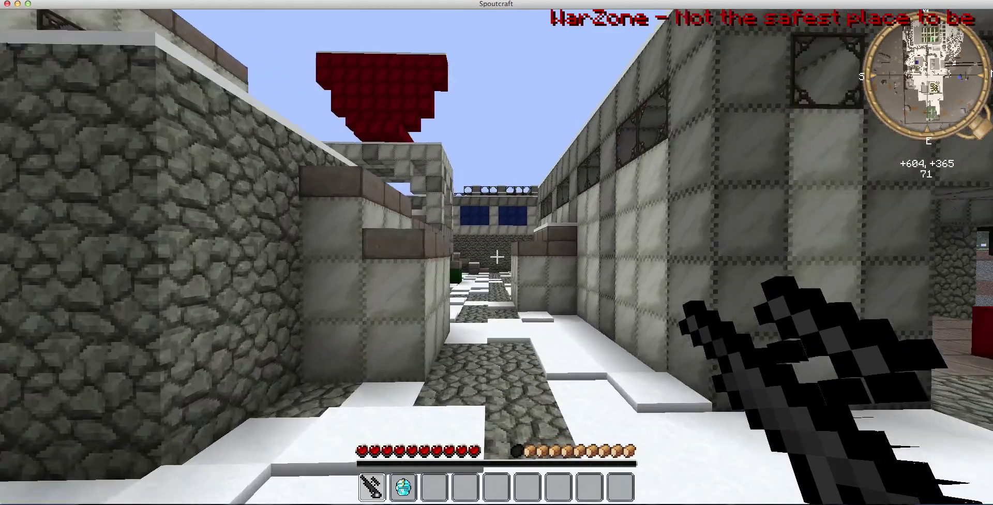
key("w")
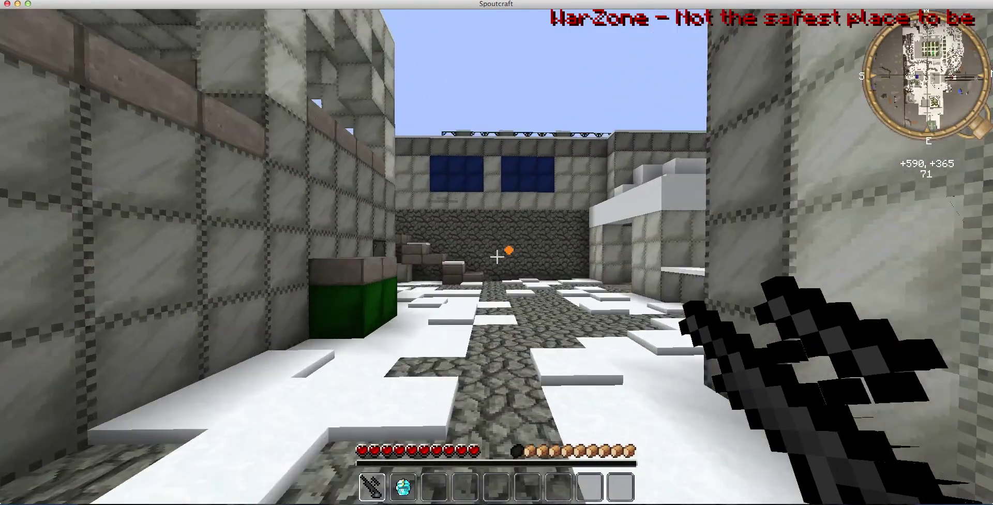
Climb the outside stairs into the upper corridor with red wall panels and give the own player 64 snowballs
key("w")
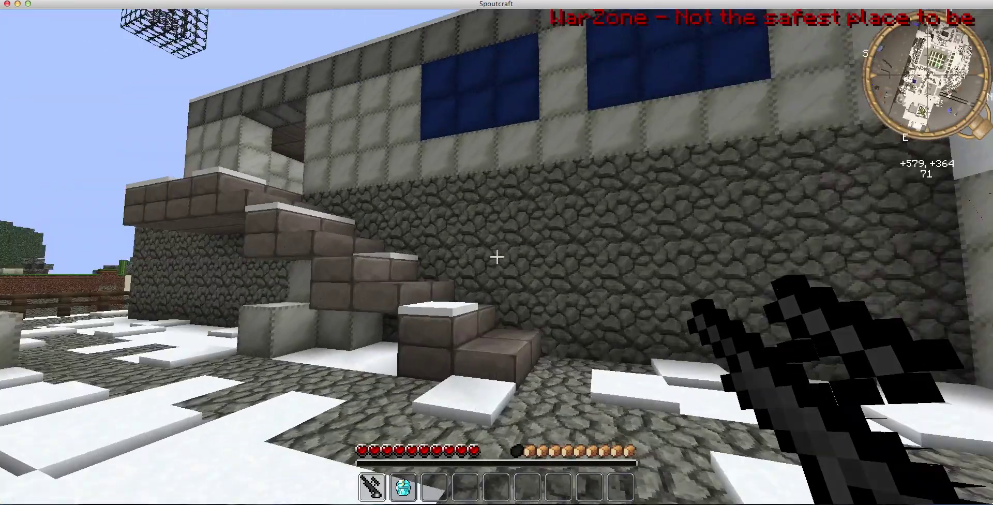
key("w")
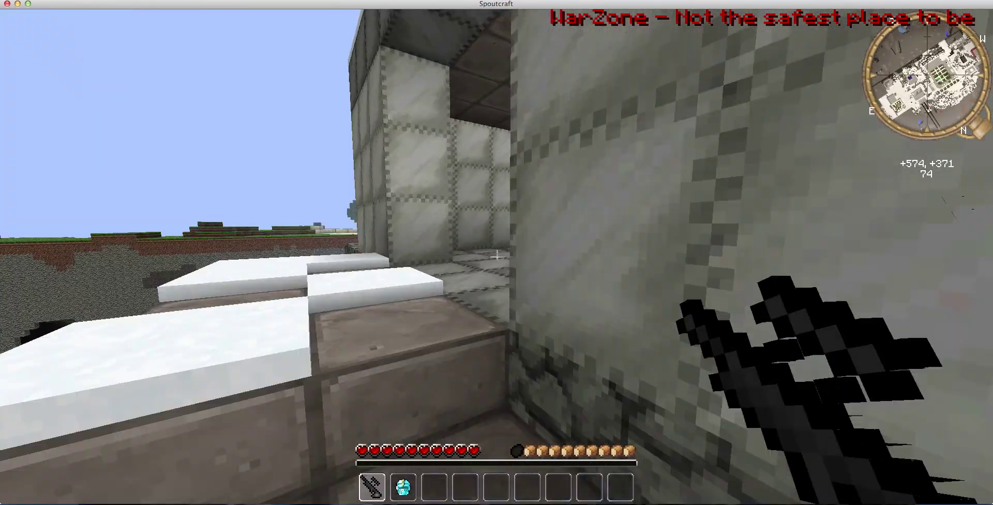
key("w")
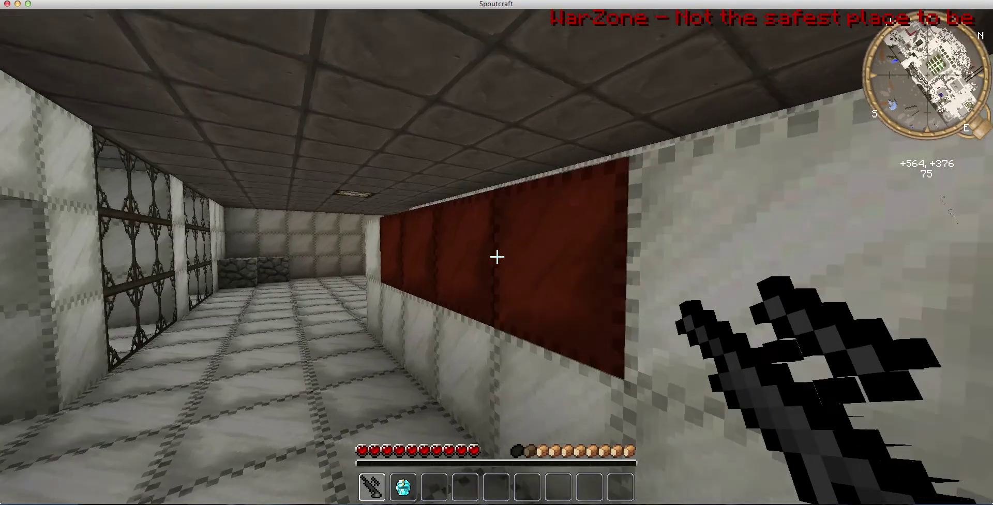
key("w")
key("t")
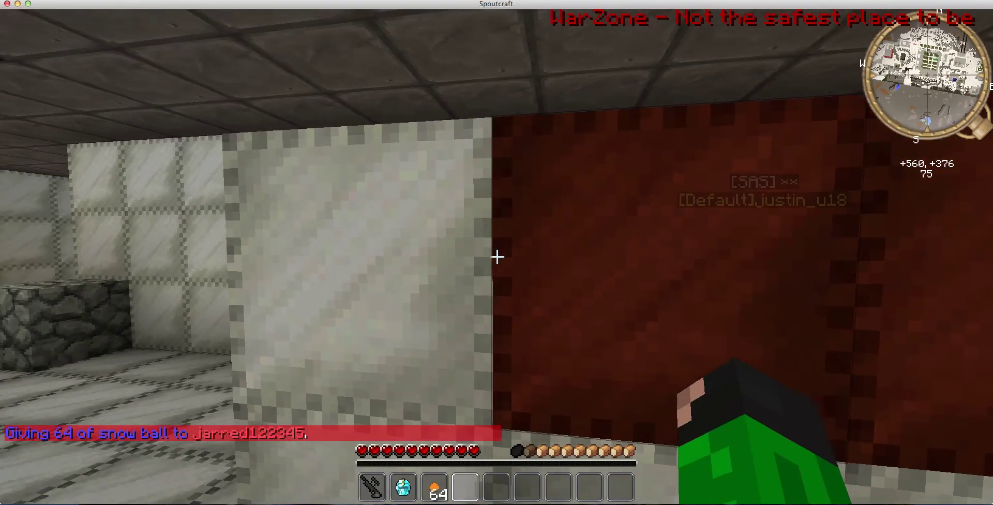
Take the snowballs in hand, walk along the upper corridor past the hall window and go down the outside stairs to the snowy yard
key("w")
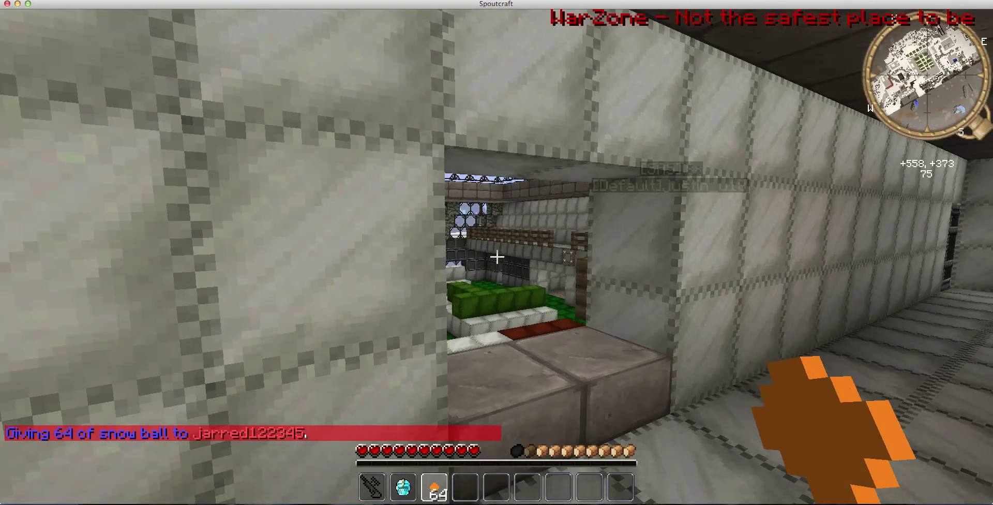
key("w")
key("s")
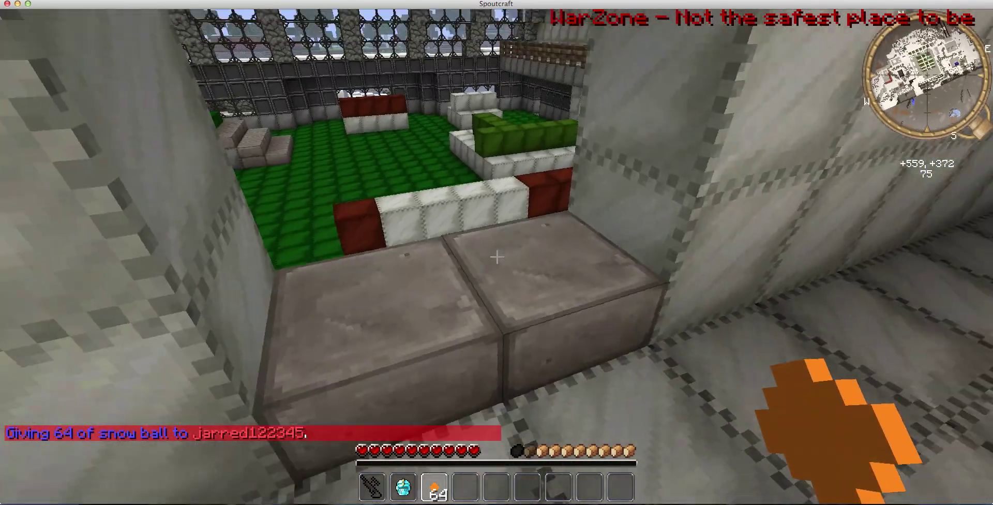
key("w")
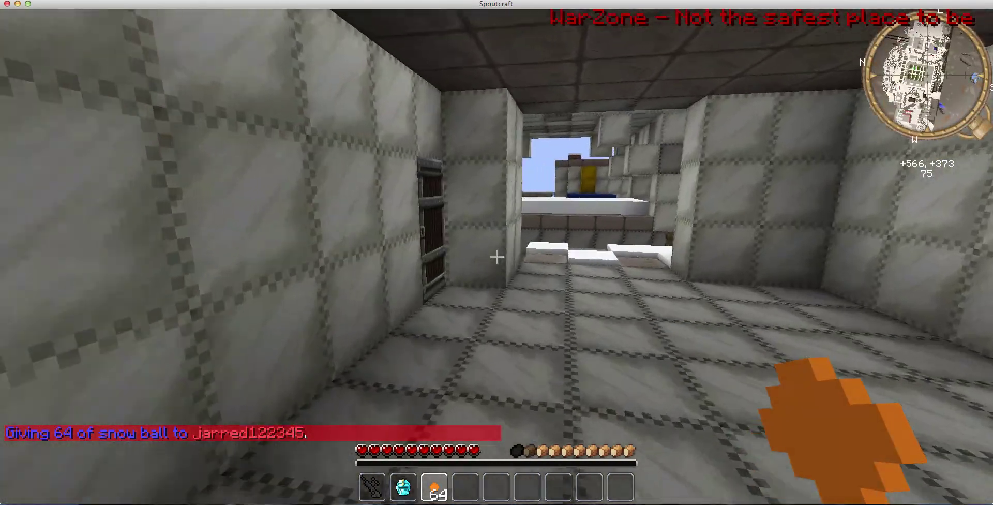
key("w")
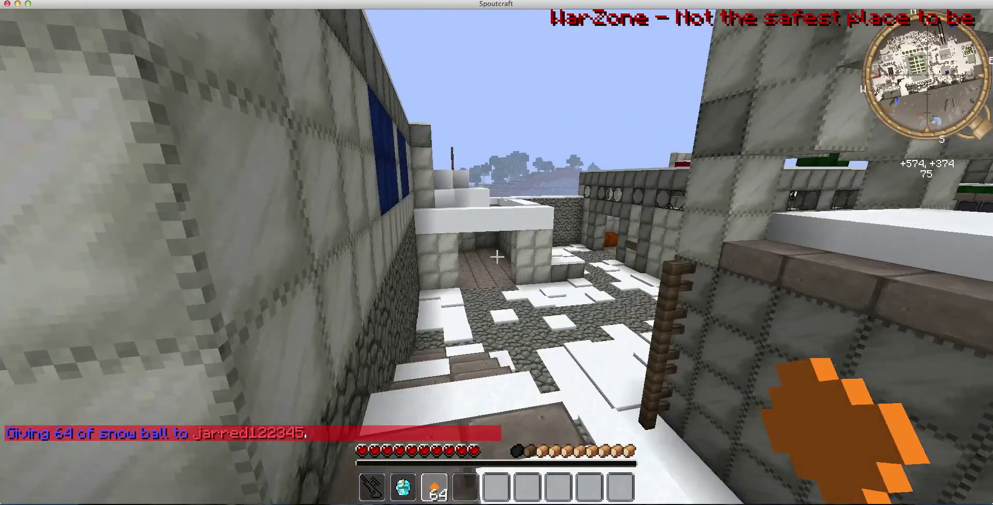
key("w")
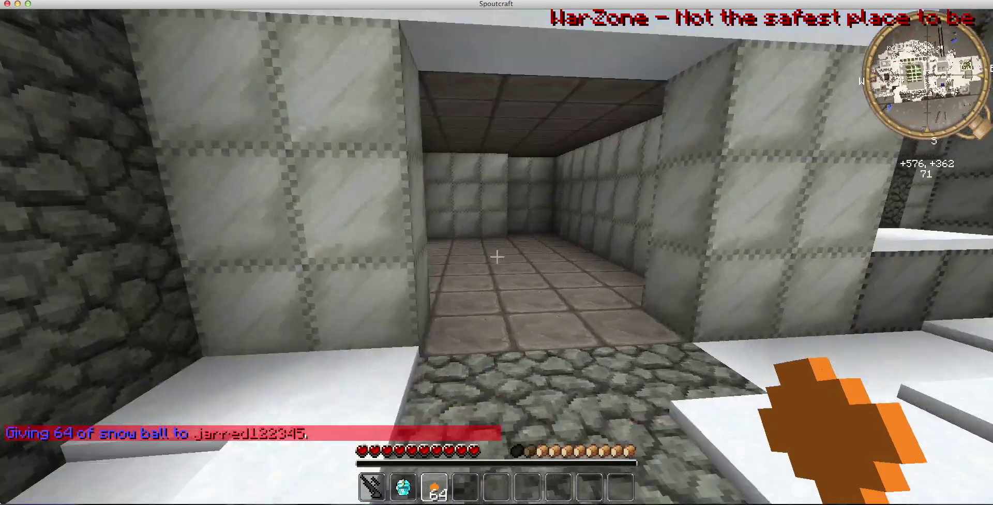
Enter the green-floored hall through the side room and shoot the other player on the fenced balcony with snowballs
key("w")
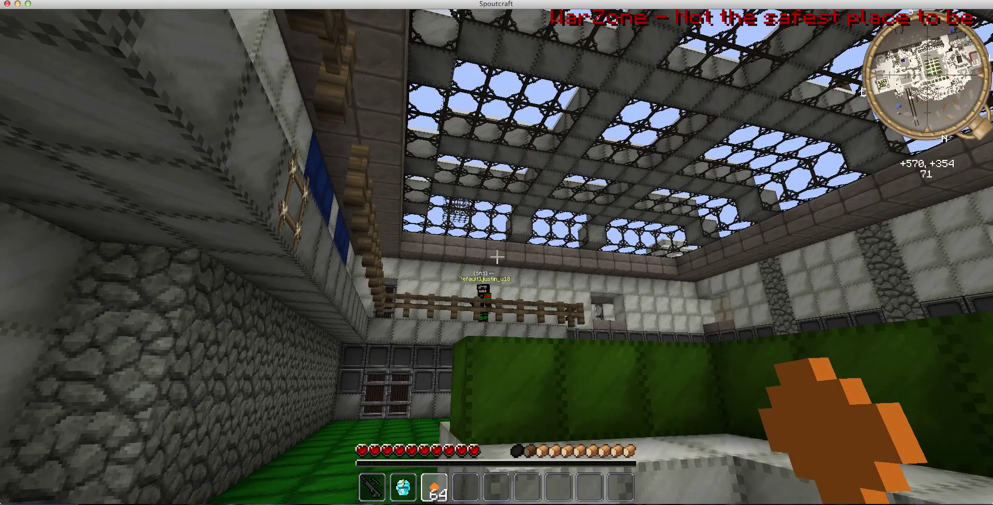
right_click(497, 256)
right_click(497, 256)
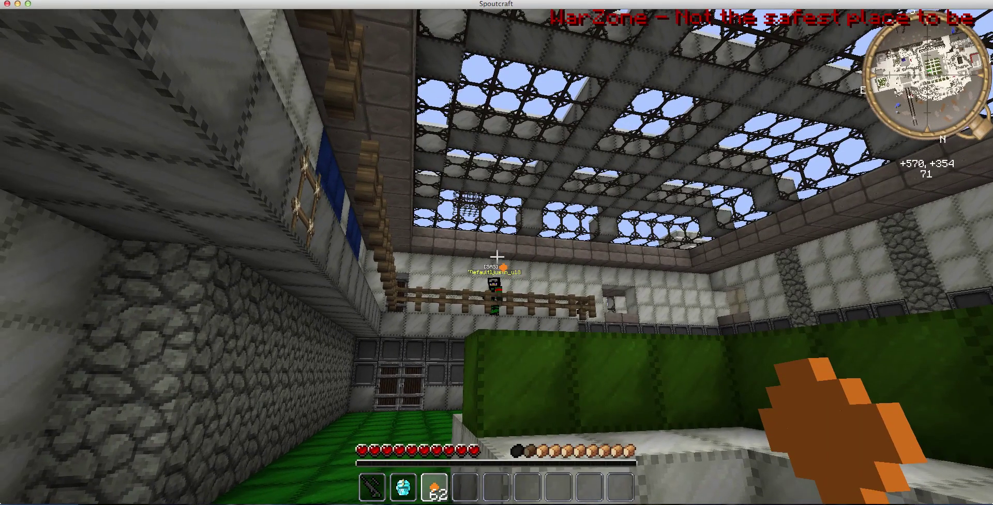
right_click(497, 256)
right_click(497, 257)
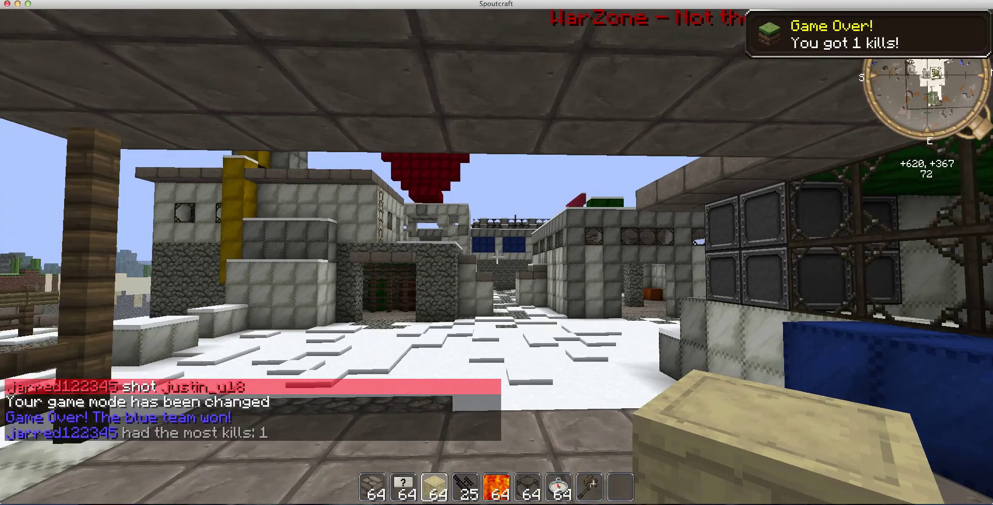
Start another paintball game with the command /pb start
key("t")
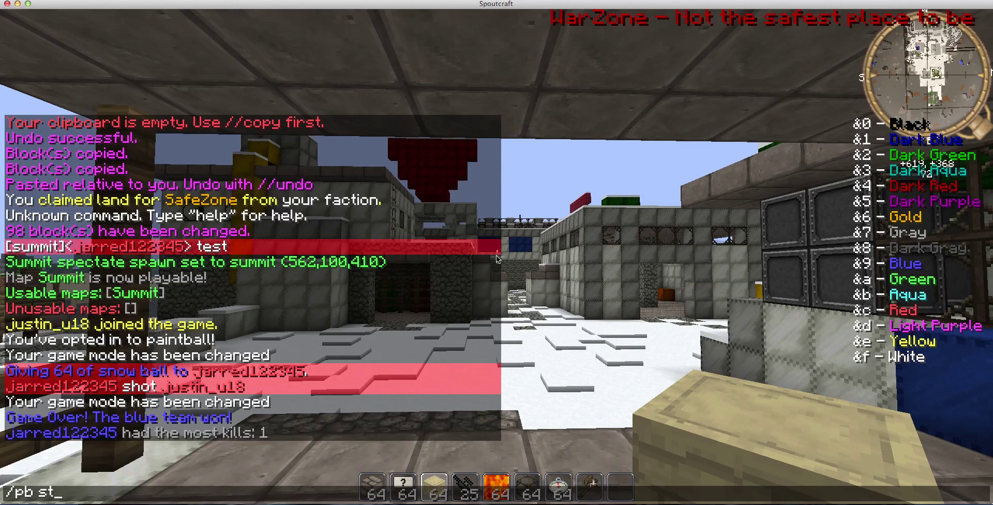
type("start")
key("Return")
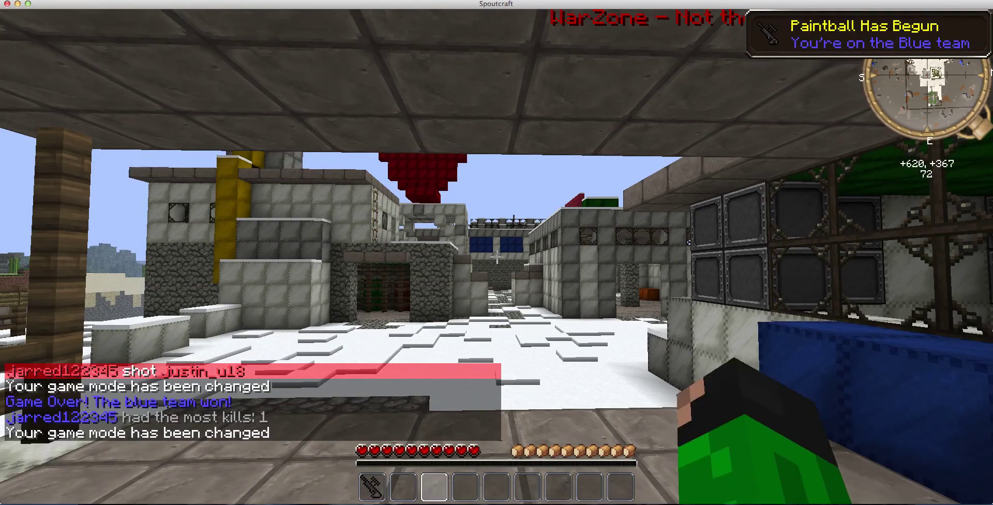
Take the paintball gun in hand and advance from the spawn shelter across the snow into the alley toward the blue wall panels
key("w")
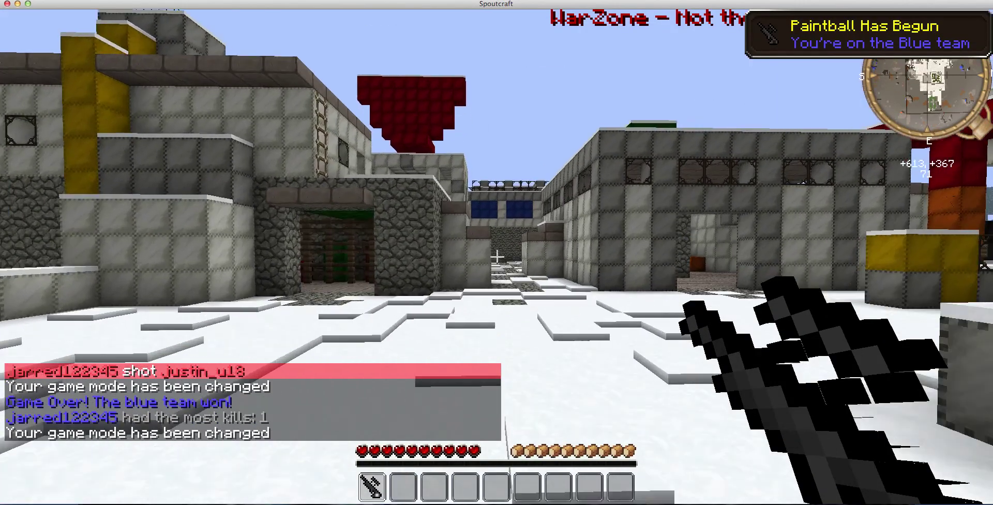
key("w")
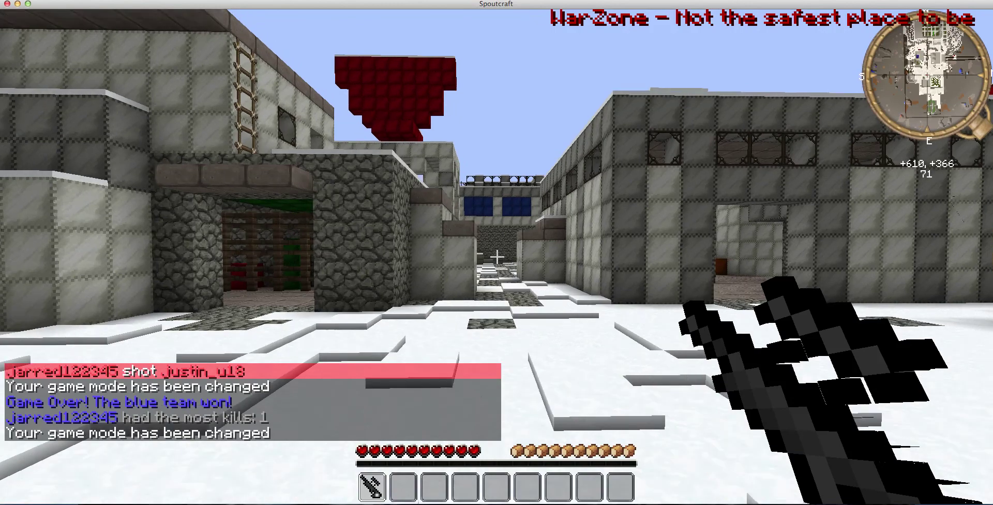
key("w")
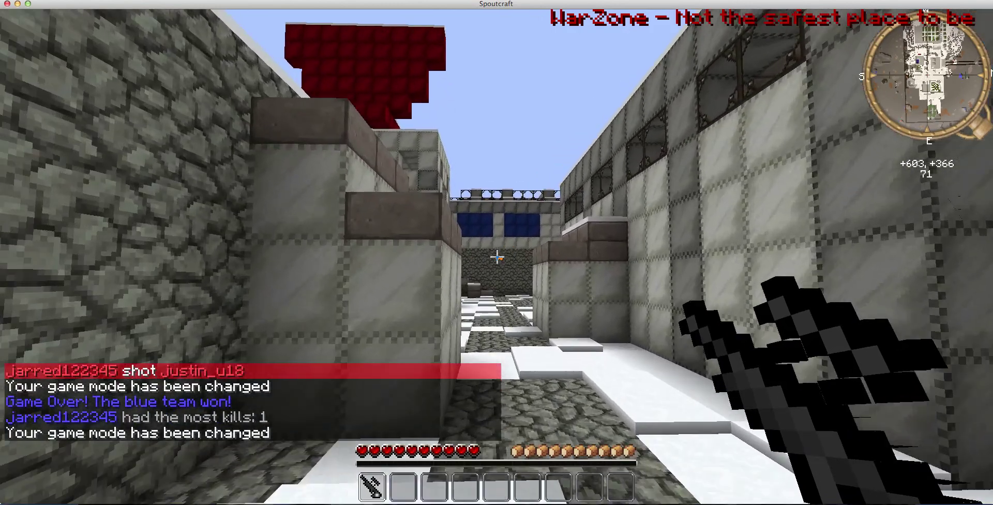
key("w")
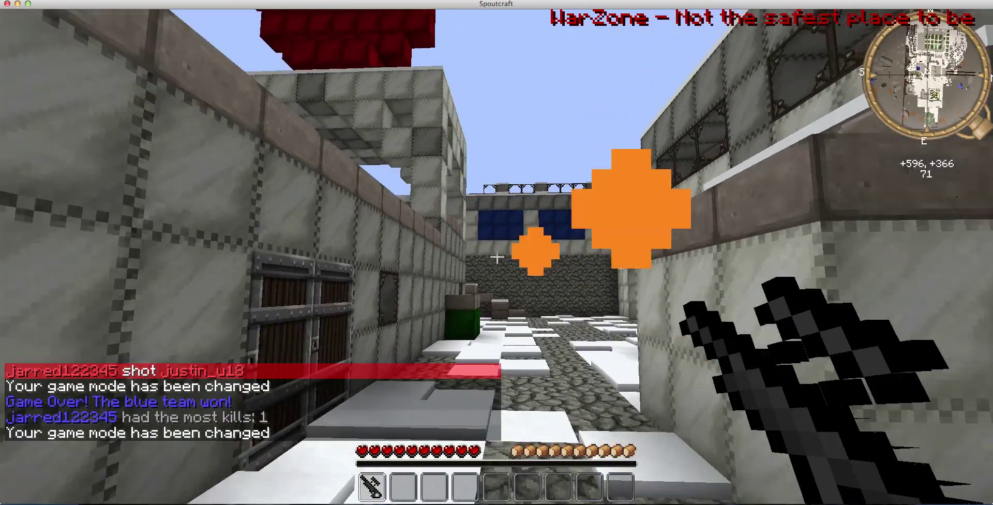
Run the chat command that kills the mobs on the map
key("slash")
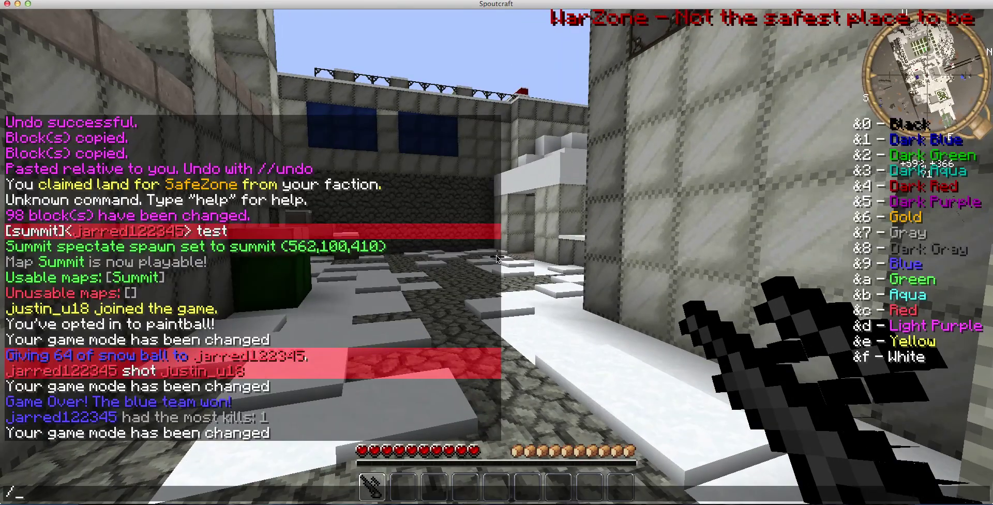
type("kil")
key("Escape")
Approach the snow-roofed side room beside the blue wall panels and back off into the yard to view its entrance
key("w")
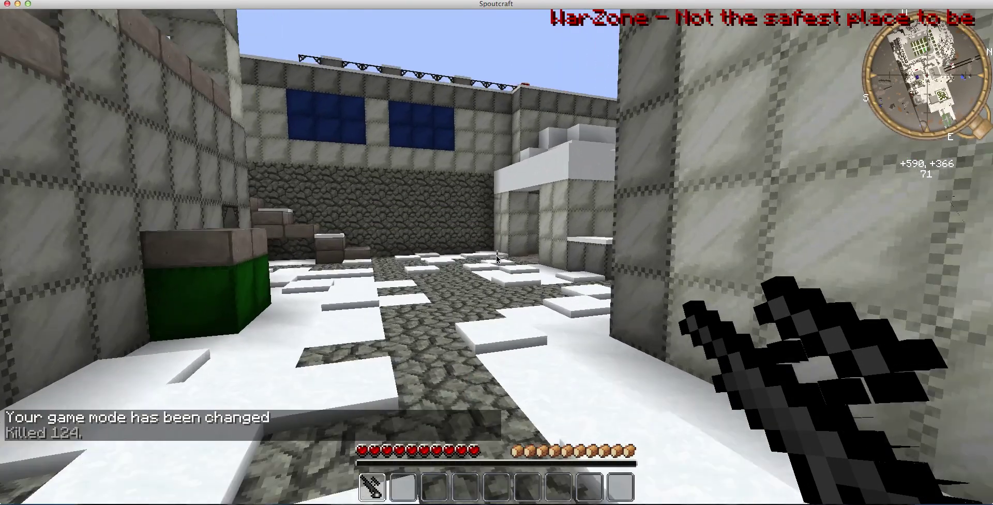
key("w")
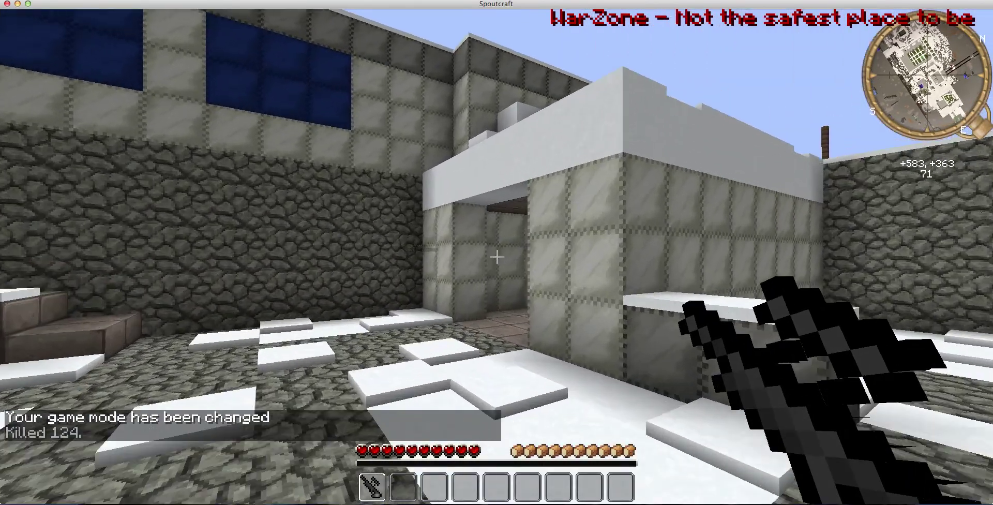
key("s")
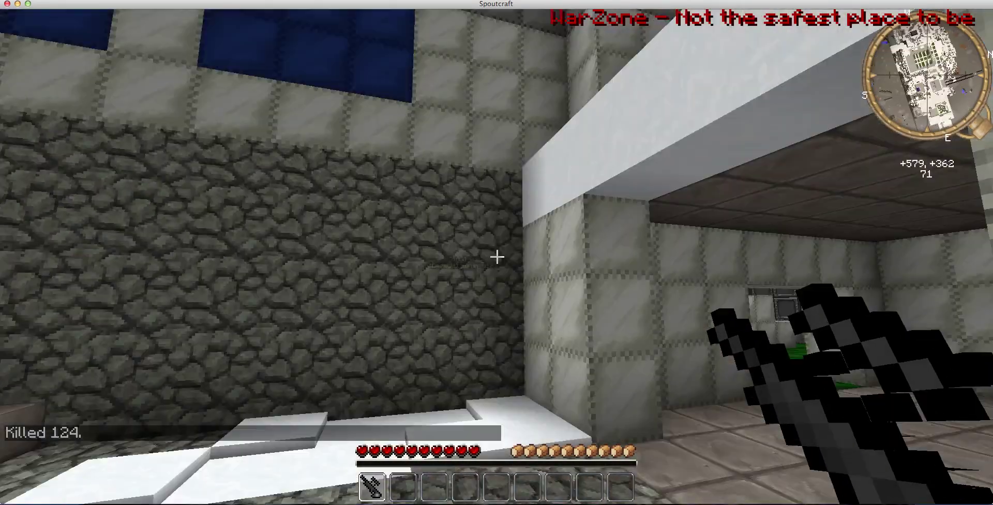
key("s")
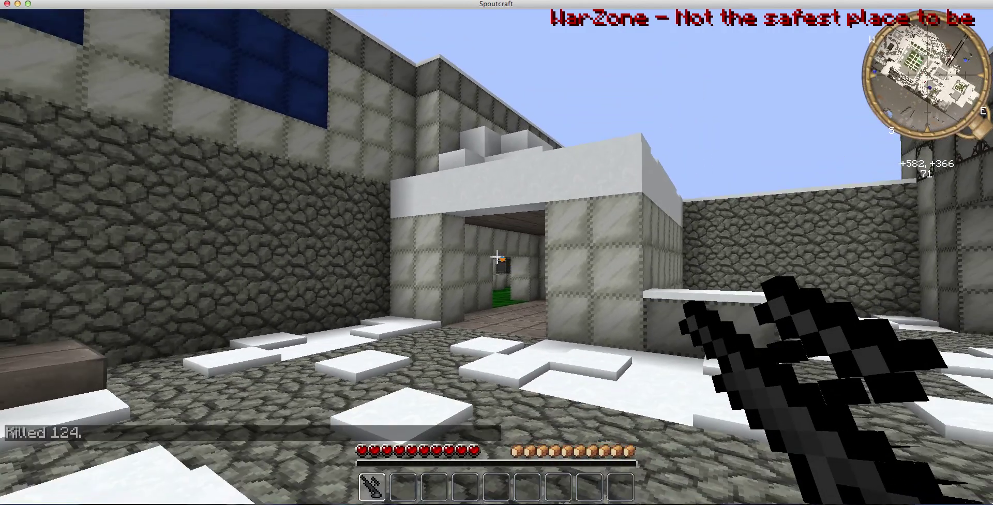
key("s")
key("d")
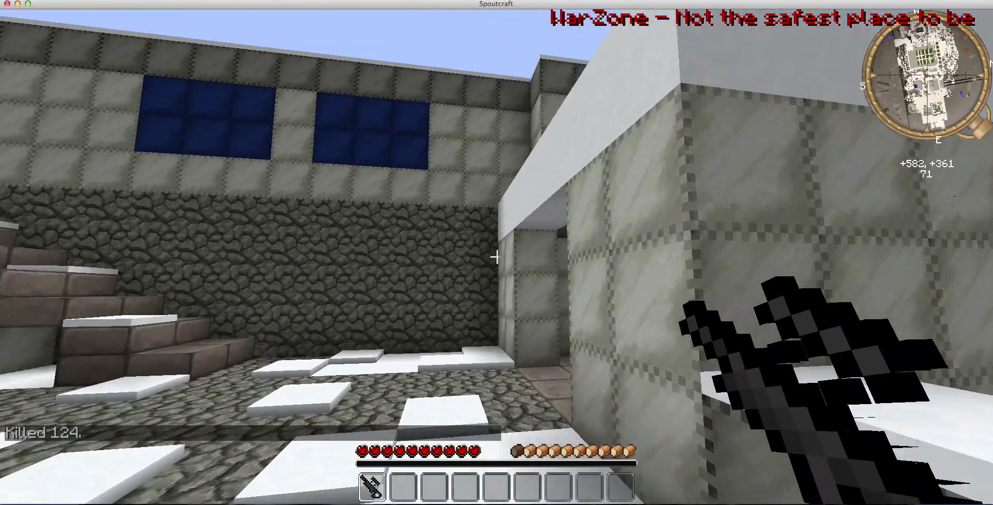
Go through the side room into the green-floored hall and shoot the other player on the fenced balcony with the paintball gun
key("w")
key("w")
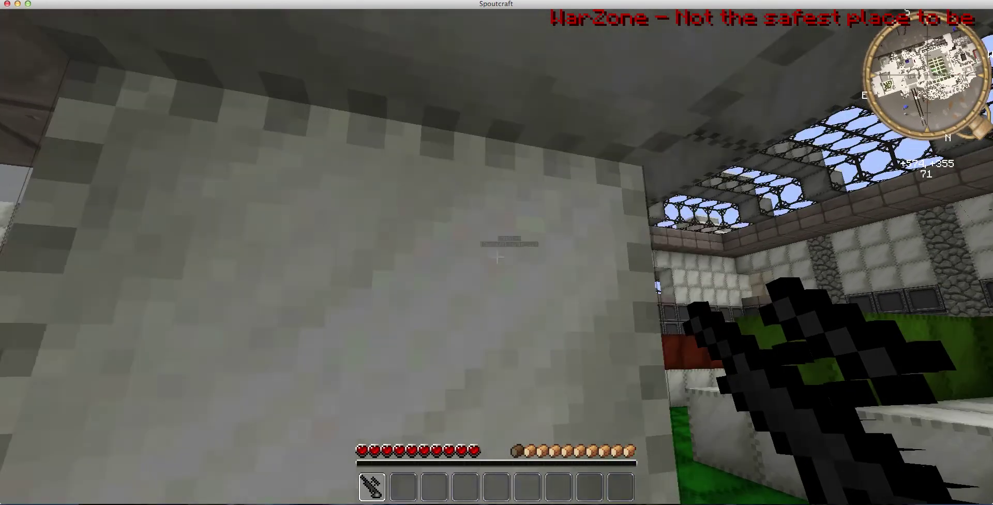
key("d")
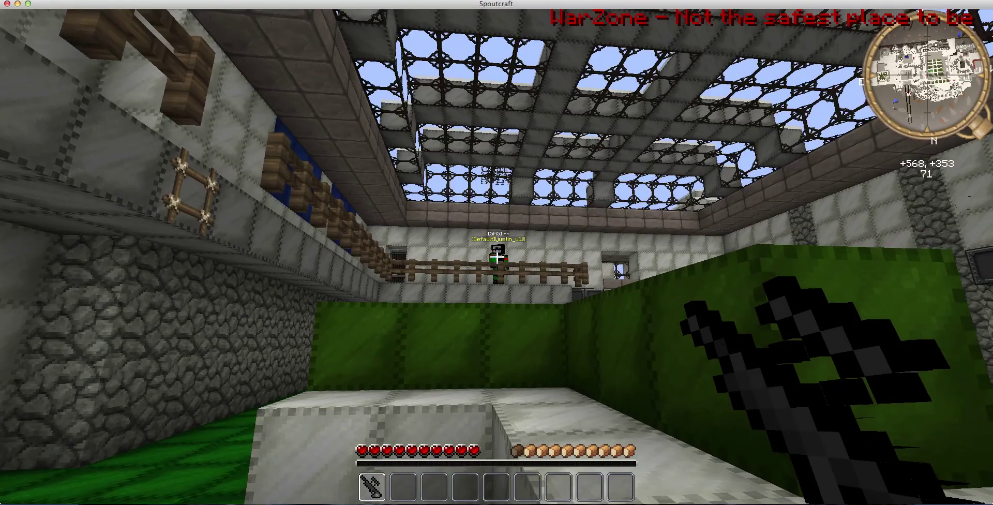
right_click(498, 257)
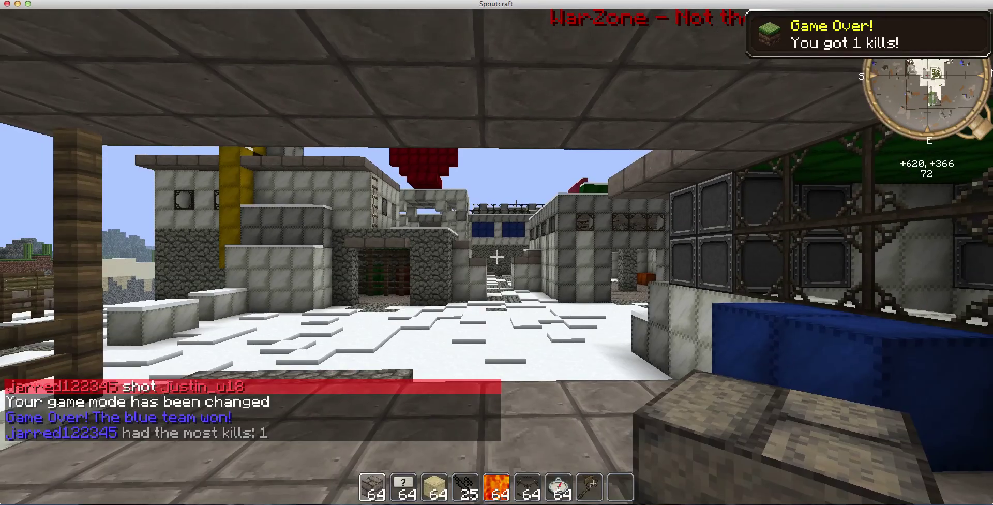
Look around the spawn shelter, fly up over the rooftops for an overview of the Summit map, and open the game menu
key("w")
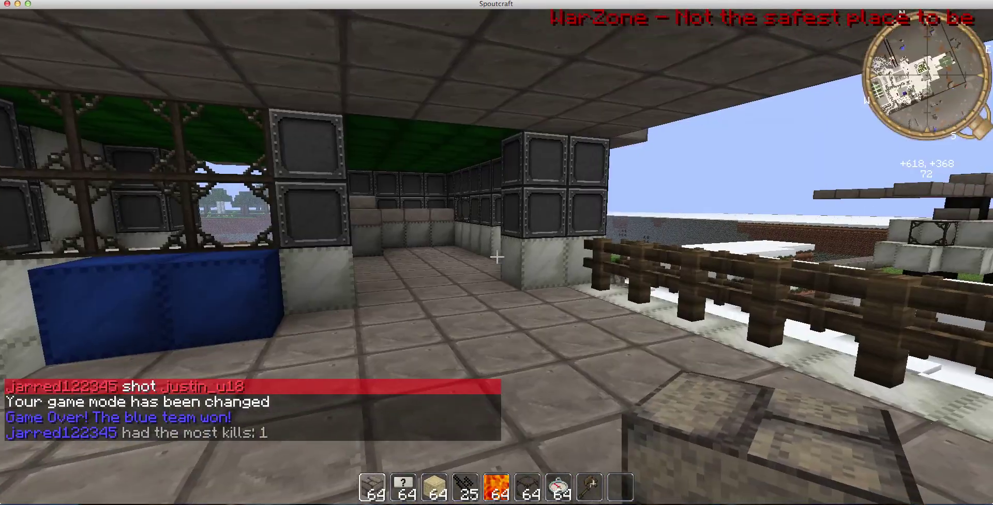
key("space")
key("w")
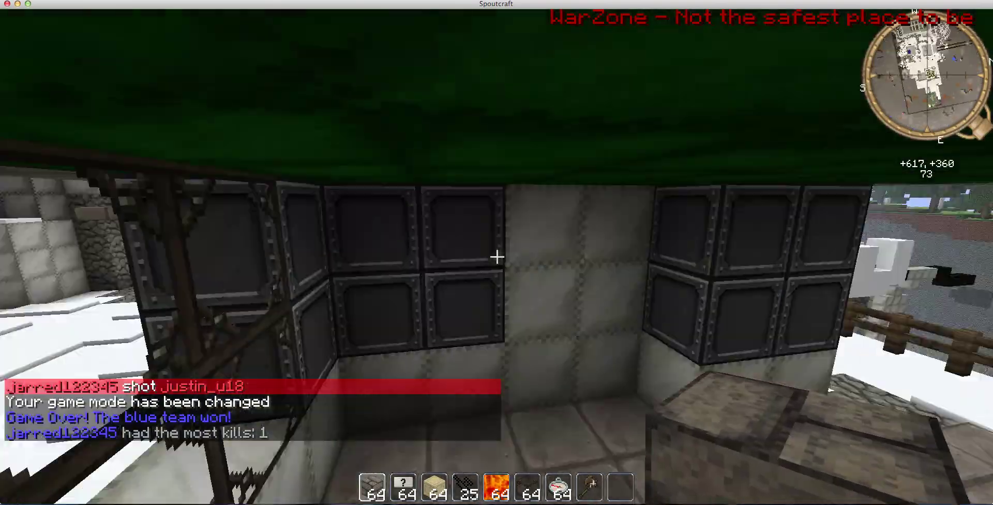
key("w")
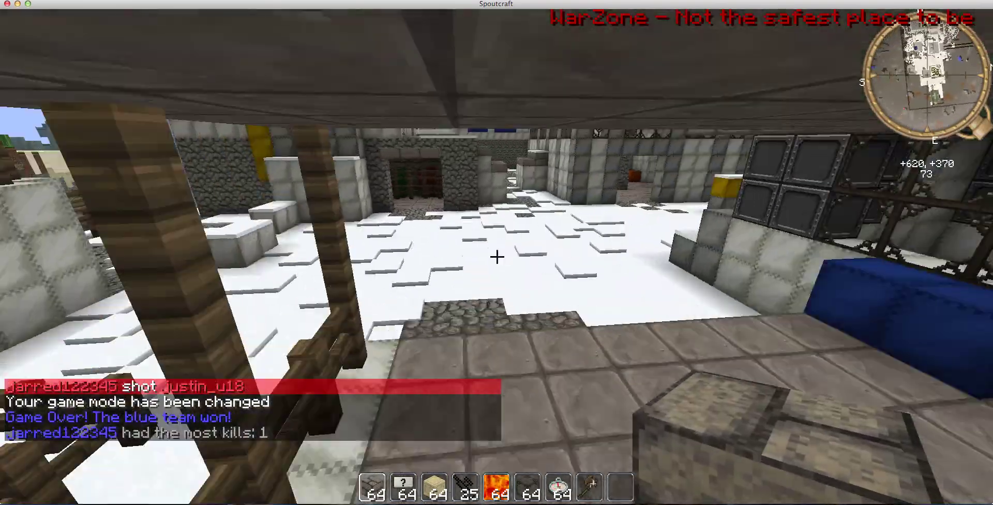
key("space")
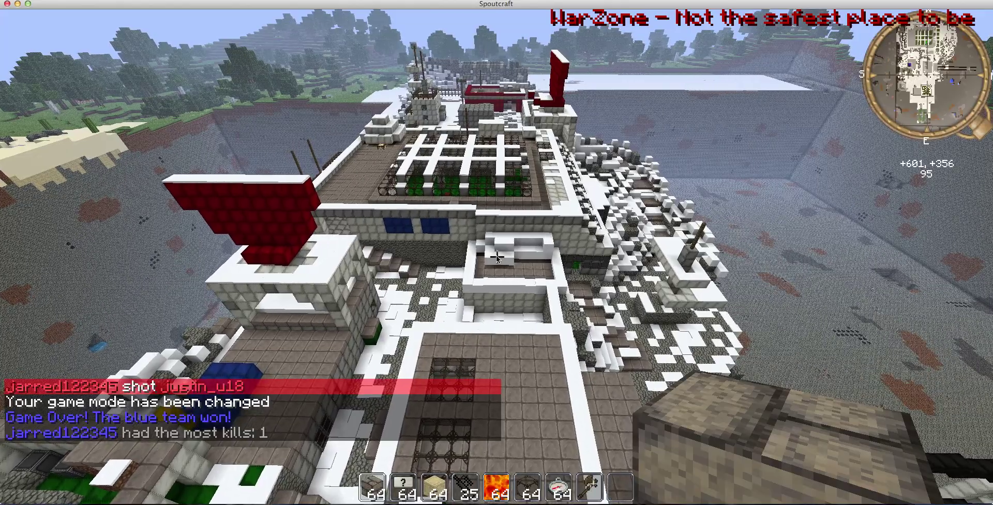
key("Escape")
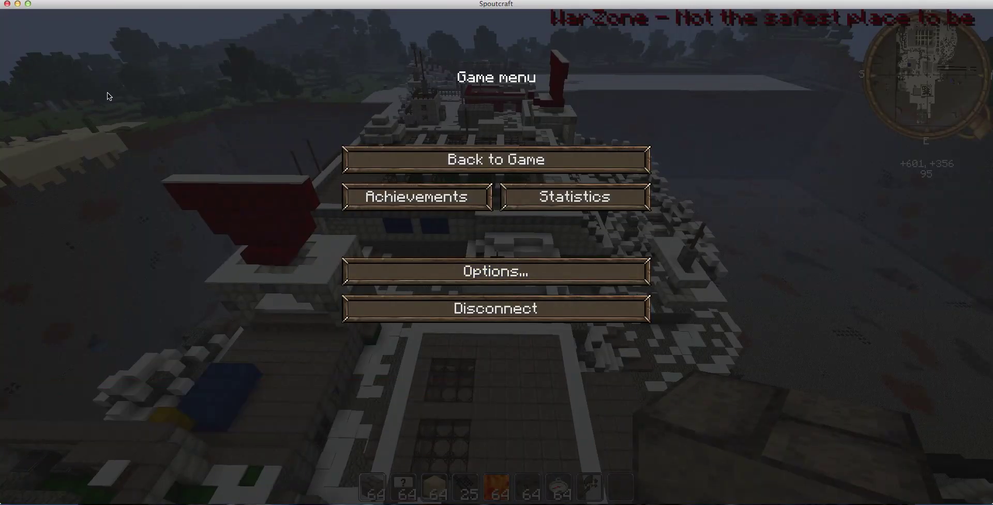